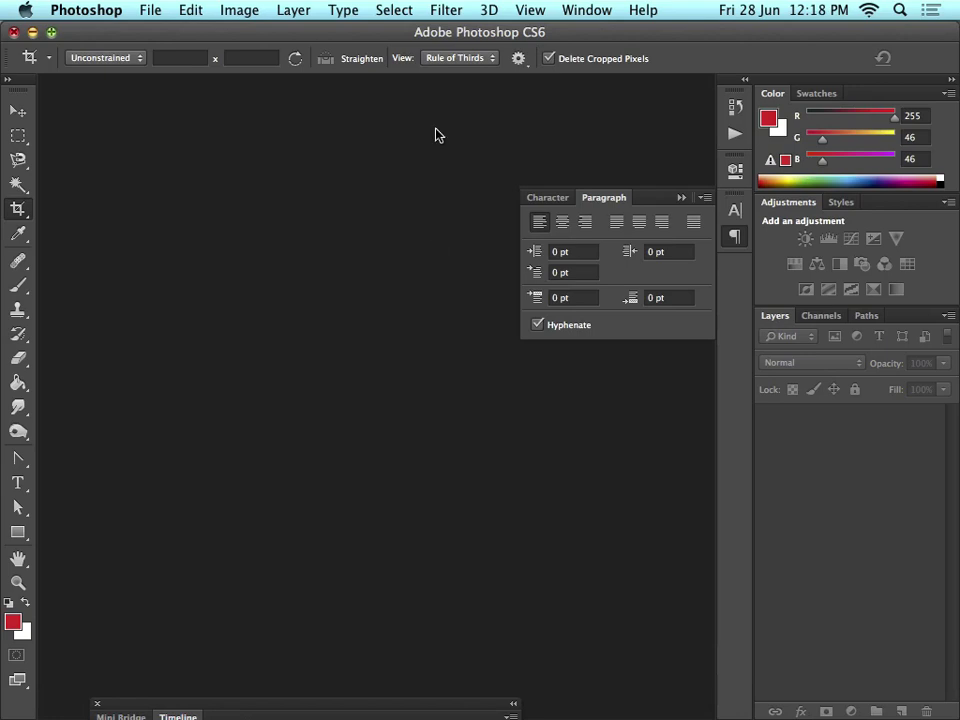
# Create a new document with the Web preset at 1600 x 1200 pixels
pyautogui.click(447, 233)
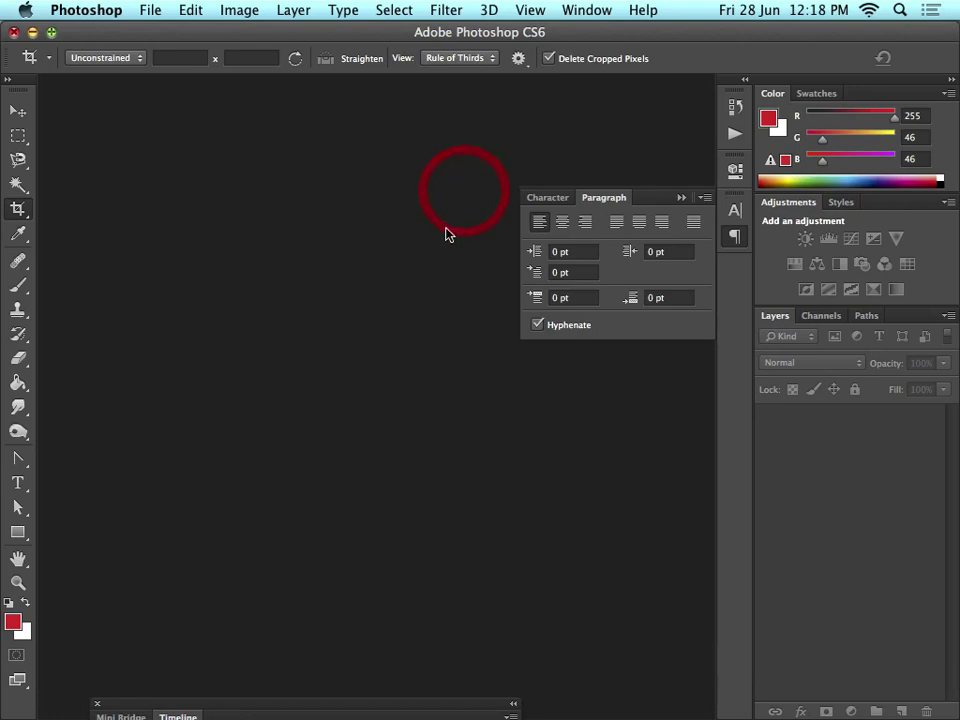
pyautogui.click(152, 10)
pyautogui.click(199, 43)
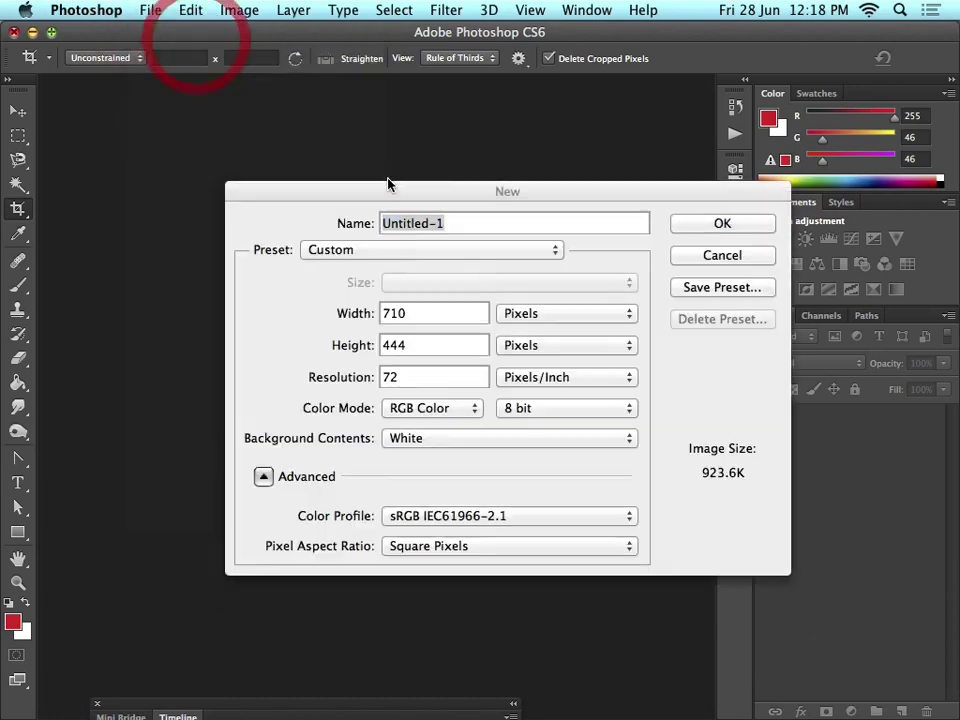
pyautogui.click(399, 249)
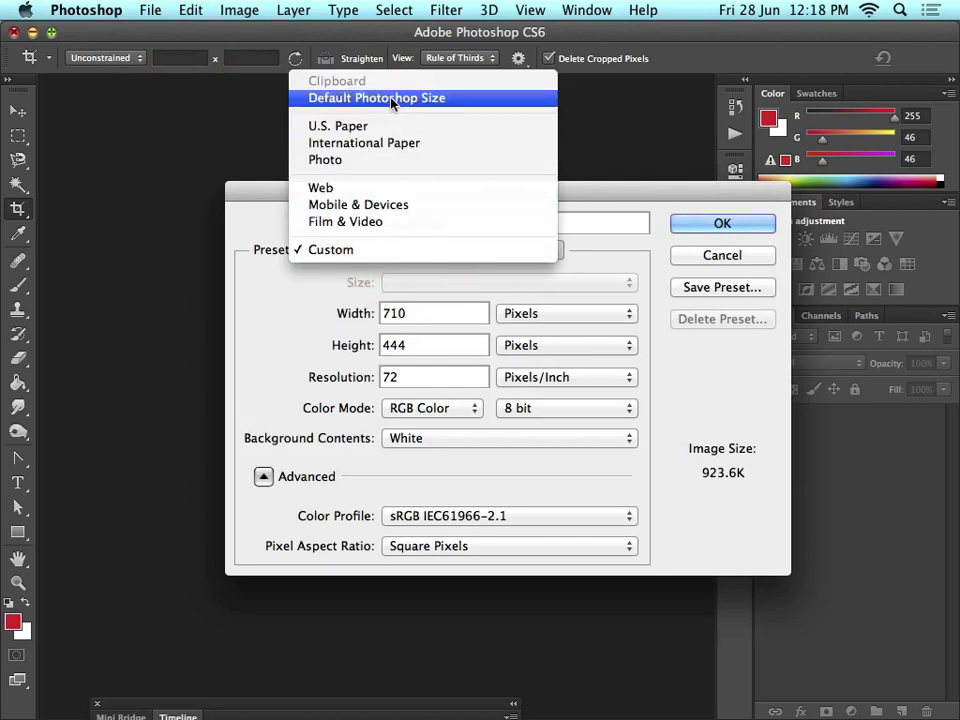
pyautogui.click(370, 188)
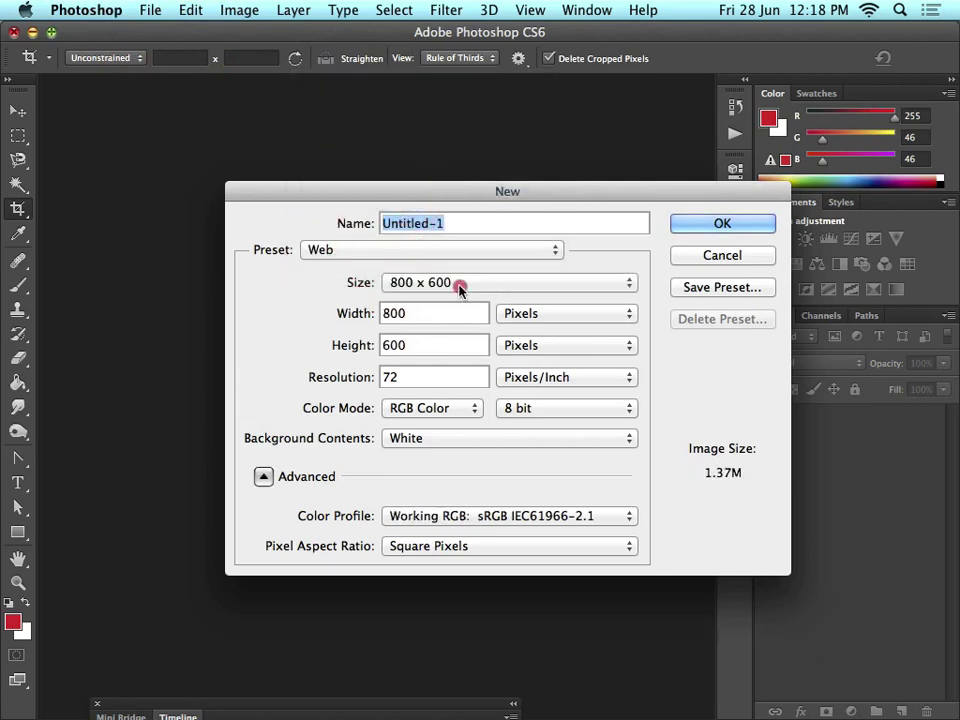
pyautogui.click(459, 288)
pyautogui.click(497, 349)
pyautogui.click(737, 221)
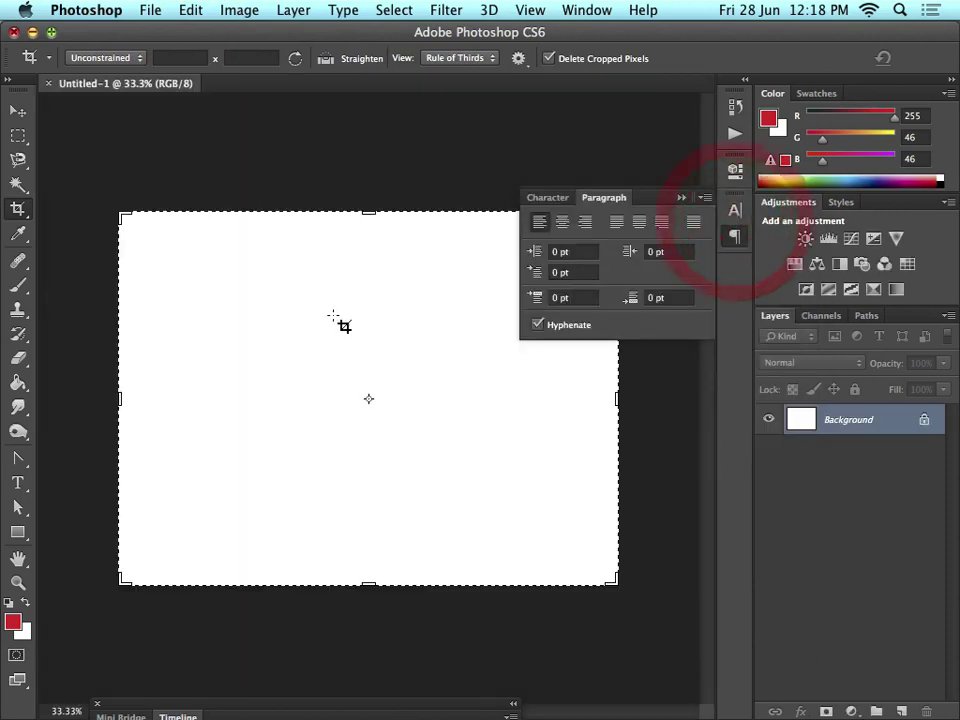
# Add a new layer above the background and paint loose red test strokes with the 35 px hard round brush
pyautogui.press('super+equal')
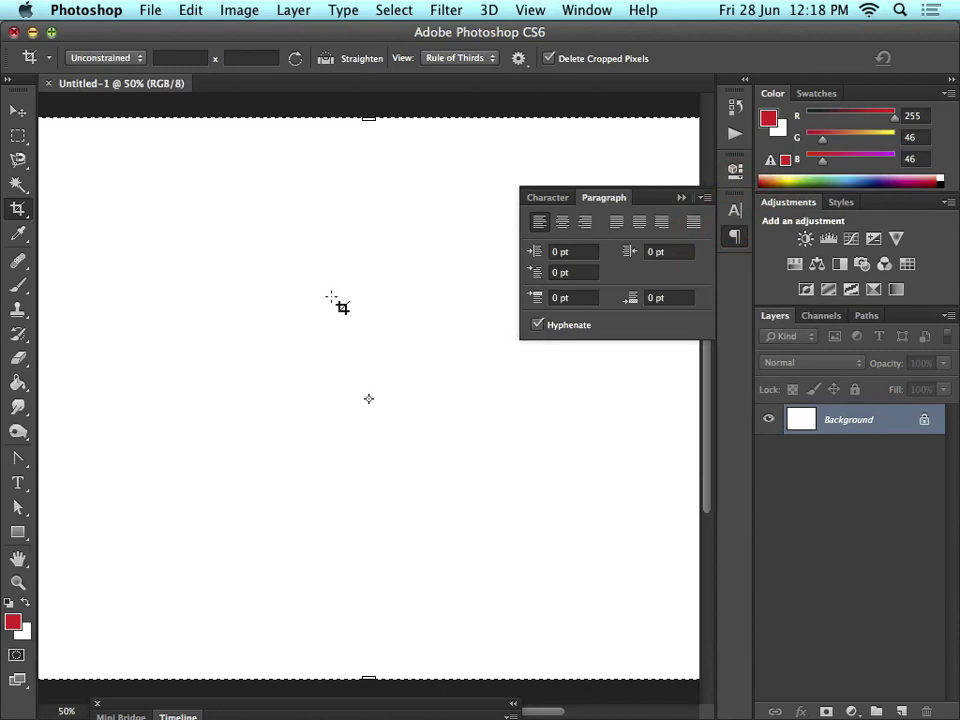
pyautogui.click(18, 285)
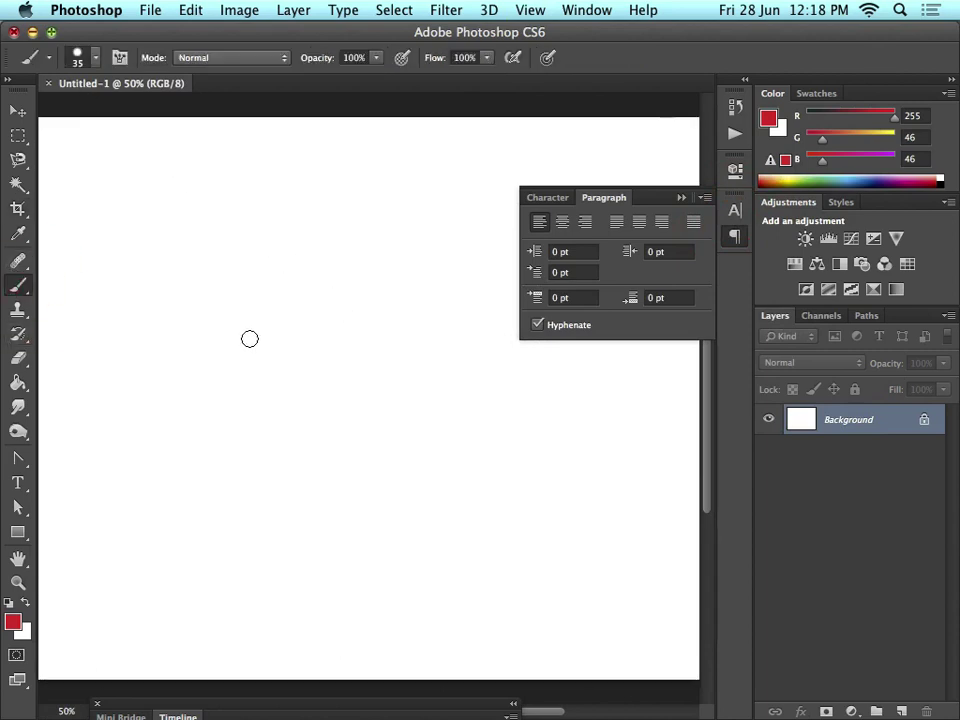
pyautogui.click(901, 711)
pyautogui.moveTo(406, 295)
pyautogui.mouseDown()
pyautogui.moveTo(370, 320)
pyautogui.moveTo(255, 347)
pyautogui.mouseUp()
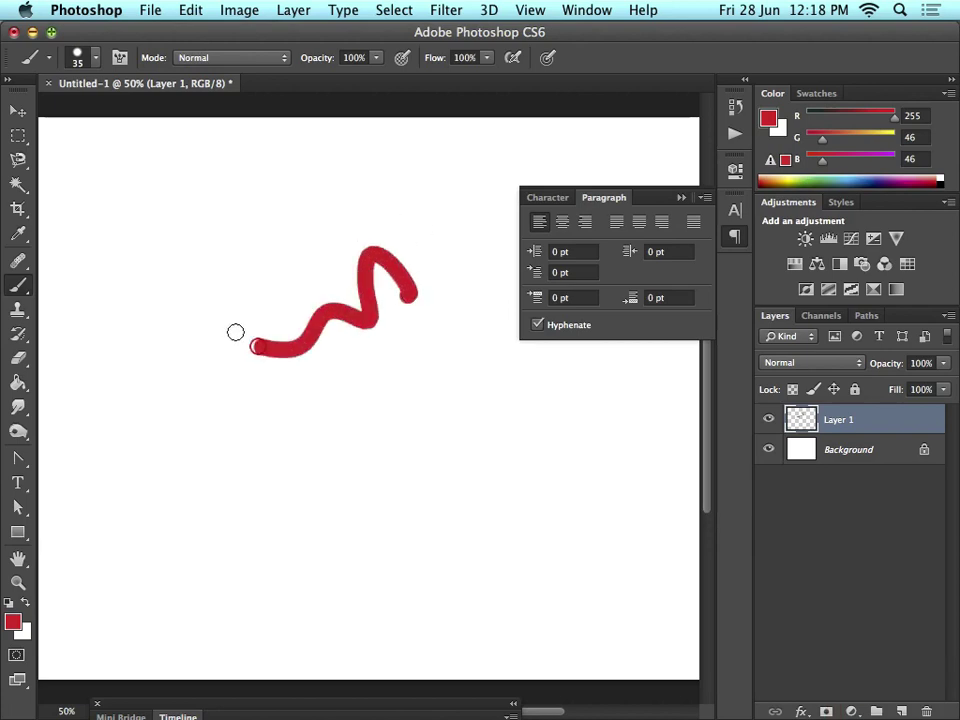
pyautogui.moveTo(525, 385)
pyautogui.mouseDown()
pyautogui.moveTo(407, 396)
pyautogui.moveTo(318, 468)
pyautogui.mouseUp()
pyautogui.moveTo(345, 162)
pyautogui.mouseDown()
pyautogui.moveTo(350, 250)
pyautogui.moveTo(238, 332)
pyautogui.moveTo(279, 448)
pyautogui.moveTo(285, 294)
pyautogui.moveTo(198, 368)
pyautogui.moveTo(150, 289)
pyautogui.moveTo(208, 189)
pyautogui.mouseUp()
# Choose the fan-shaped bristle brush and paint long looping red strokes over the existing scribbles
pyautogui.click(93, 58)
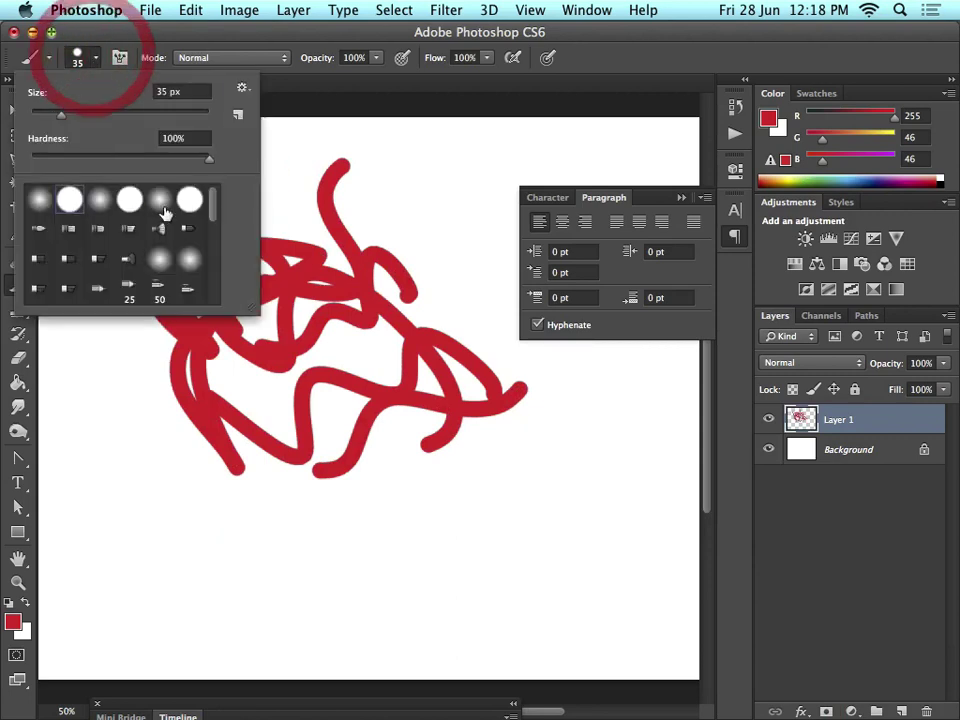
pyautogui.click(158, 229)
pyautogui.click(443, 388)
pyautogui.moveTo(495, 445)
pyautogui.mouseDown()
pyautogui.moveTo(467, 542)
pyautogui.moveTo(396, 375)
pyautogui.moveTo(410, 275)
pyautogui.moveTo(161, 476)
pyautogui.mouseUp()
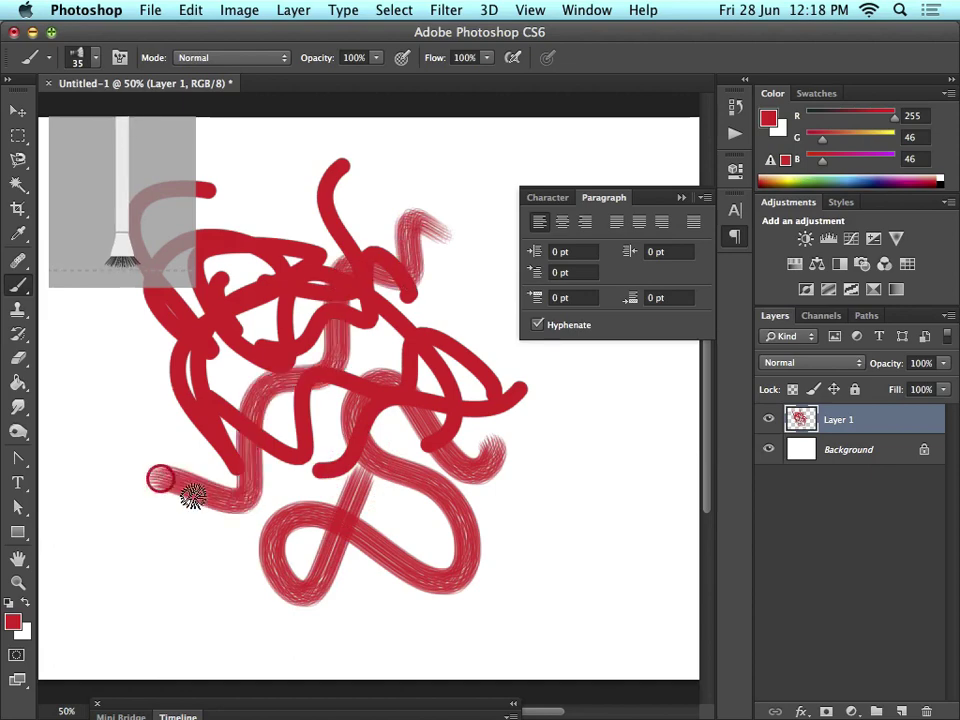
pyautogui.moveTo(564, 414)
pyautogui.mouseDown()
pyautogui.moveTo(522, 416)
pyautogui.moveTo(513, 493)
pyautogui.moveTo(484, 535)
pyautogui.moveTo(397, 595)
pyautogui.moveTo(268, 563)
pyautogui.moveTo(160, 595)
pyautogui.moveTo(180, 513)
pyautogui.moveTo(270, 518)
pyautogui.moveTo(109, 556)
pyautogui.moveTo(168, 519)
pyautogui.moveTo(325, 582)
pyautogui.moveTo(384, 483)
pyautogui.moveTo(244, 514)
pyautogui.moveTo(142, 569)
pyautogui.moveTo(142, 396)
pyautogui.moveTo(104, 385)
pyautogui.moveTo(230, 482)
pyautogui.moveTo(237, 584)
pyautogui.moveTo(250, 403)
pyautogui.moveTo(403, 380)
pyautogui.moveTo(359, 563)
pyautogui.moveTo(546, 488)
pyautogui.moveTo(427, 392)
pyautogui.moveTo(598, 534)
pyautogui.moveTo(457, 515)
pyautogui.moveTo(509, 410)
pyautogui.moveTo(427, 221)
pyautogui.mouseUp()
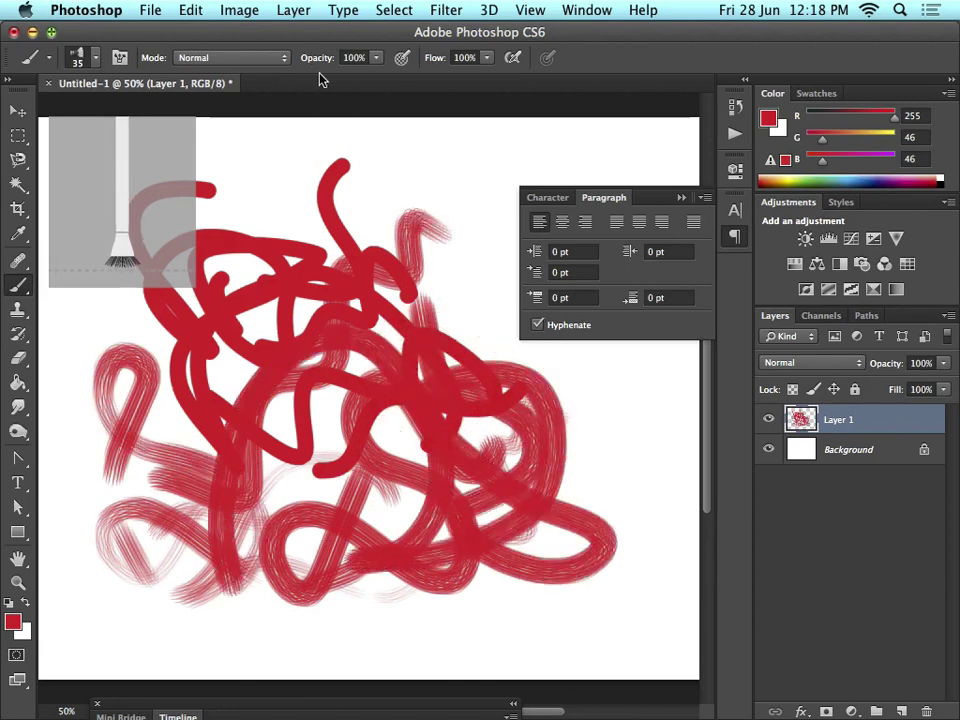
pyautogui.rightClick(455, 442)
pyautogui.press('Escape')
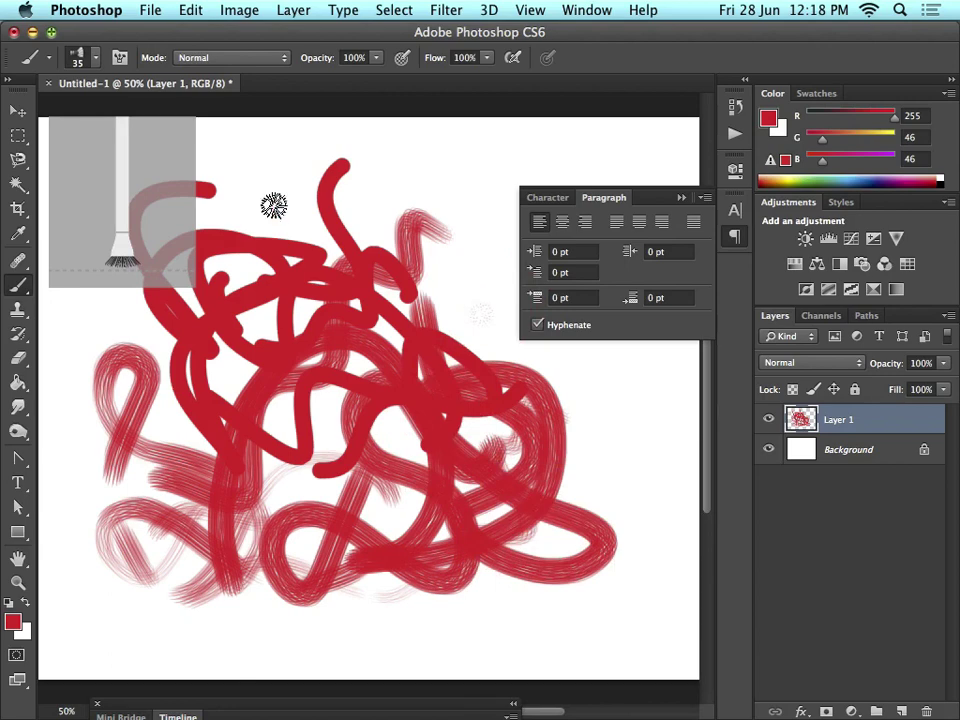
# Switch back to the hard round brush at 35 px and paint another wavy stroke across the upper canvas
pyautogui.click(79, 57)
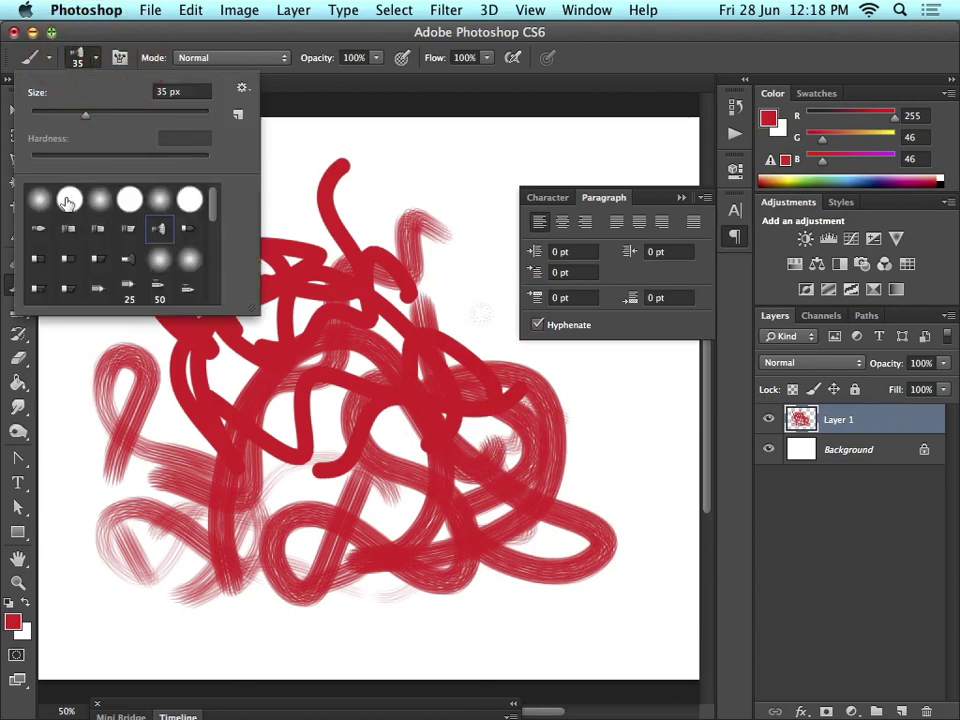
pyautogui.click(66, 199)
pyautogui.press('Return')
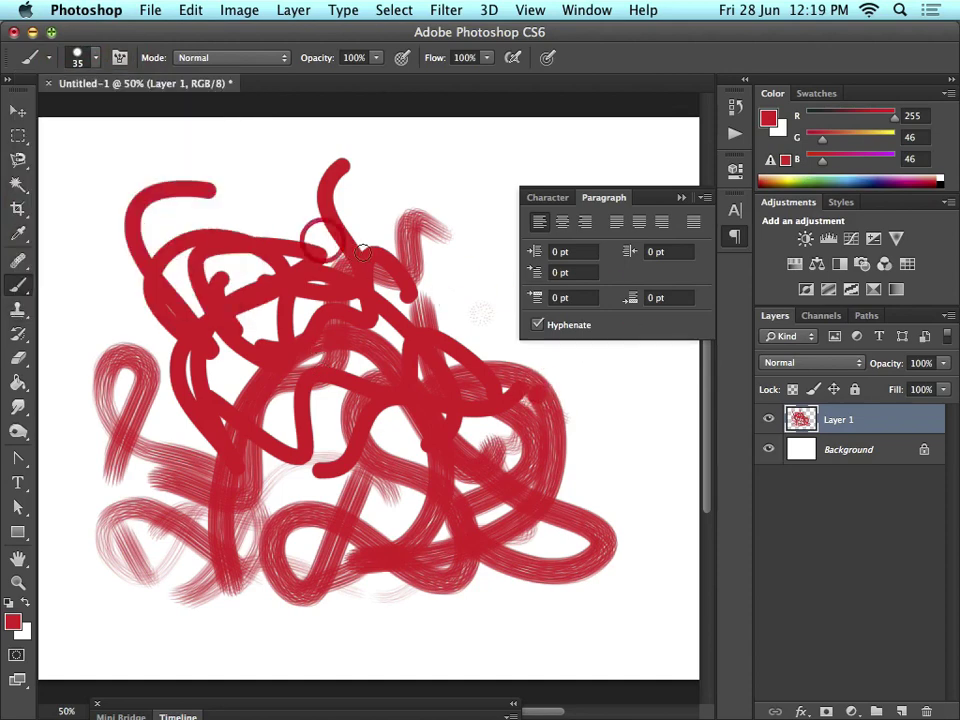
pyautogui.moveTo(490, 258)
pyautogui.mouseDown()
pyautogui.moveTo(330, 200)
pyautogui.moveTo(189, 221)
pyautogui.mouseUp()
# Reduce the brush size to 10 px and scribble thin red lines around and across the existing strokes
pyautogui.press('[')
pyautogui.press('[')
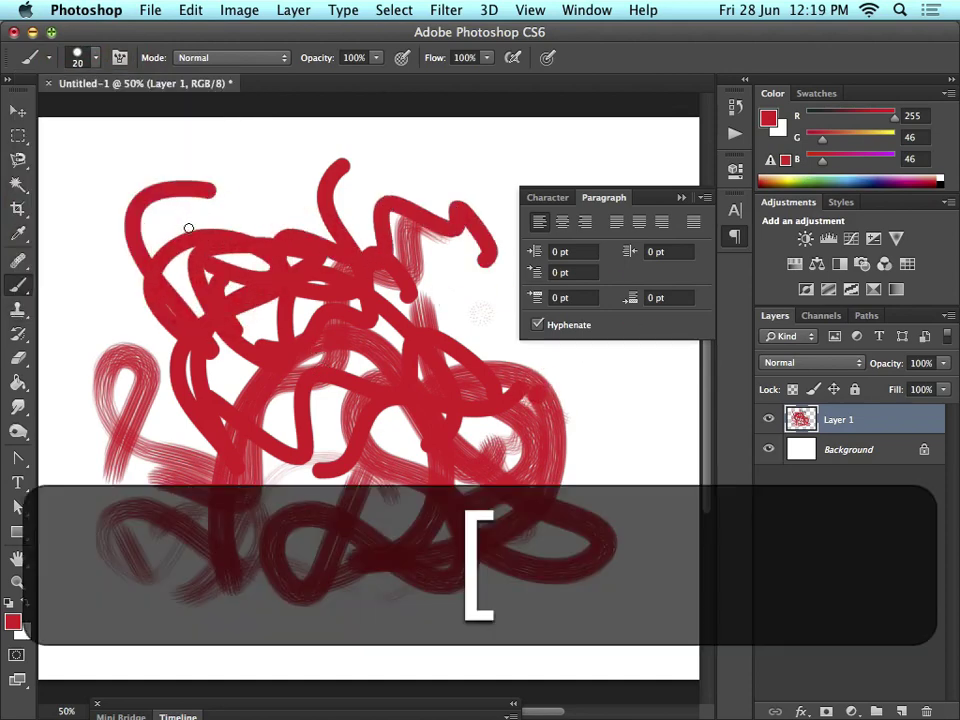
pyautogui.moveTo(445, 187)
pyautogui.mouseDown()
pyautogui.moveTo(405, 165)
pyautogui.moveTo(320, 165)
pyautogui.moveTo(293, 188)
pyautogui.mouseUp()
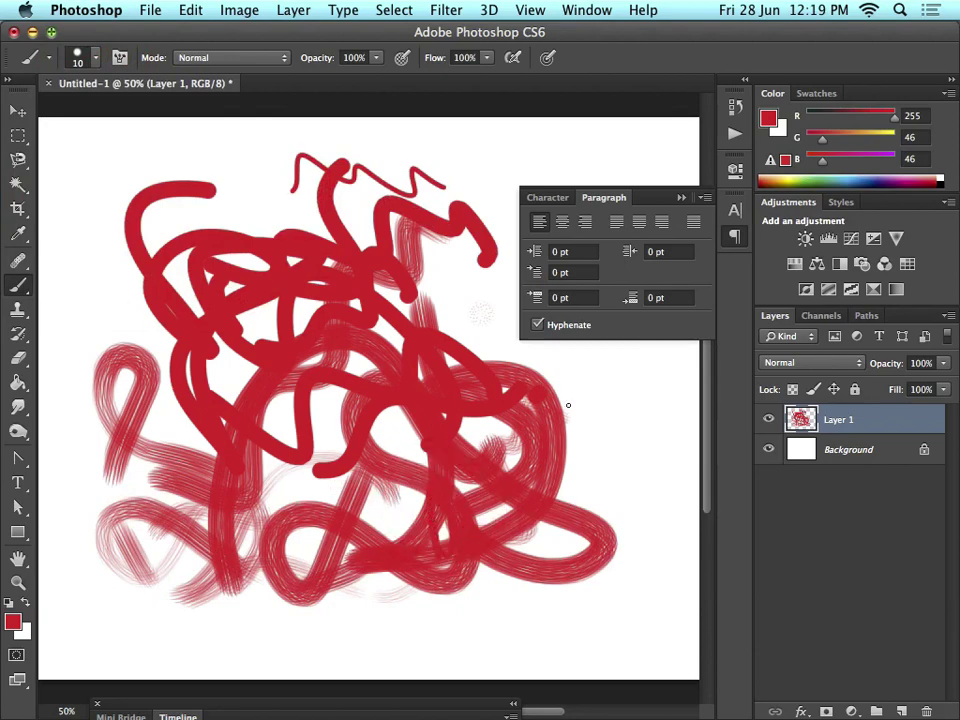
pyautogui.moveTo(578, 386); pyautogui.dragTo(594, 404)
pyautogui.moveTo(587, 478)
pyautogui.mouseDown()
pyautogui.moveTo(617, 435)
pyautogui.moveTo(633, 451)
pyautogui.mouseUp()
pyautogui.moveTo(623, 582)
pyautogui.mouseDown()
pyautogui.moveTo(430, 588)
pyautogui.moveTo(419, 620)
pyautogui.moveTo(334, 595)
pyautogui.moveTo(366, 471)
pyautogui.moveTo(311, 456)
pyautogui.moveTo(209, 385)
pyautogui.moveTo(266, 267)
pyautogui.moveTo(225, 203)
pyautogui.moveTo(120, 304)
pyautogui.moveTo(109, 228)
pyautogui.moveTo(90, 340)
pyautogui.moveTo(110, 190)
pyautogui.moveTo(183, 246)
pyautogui.moveTo(250, 418)
pyautogui.moveTo(140, 302)
pyautogui.moveTo(247, 553)
pyautogui.moveTo(115, 450)
pyautogui.moveTo(182, 513)
pyautogui.moveTo(360, 414)
pyautogui.moveTo(360, 339)
pyautogui.moveTo(275, 282)
pyautogui.mouseUp()
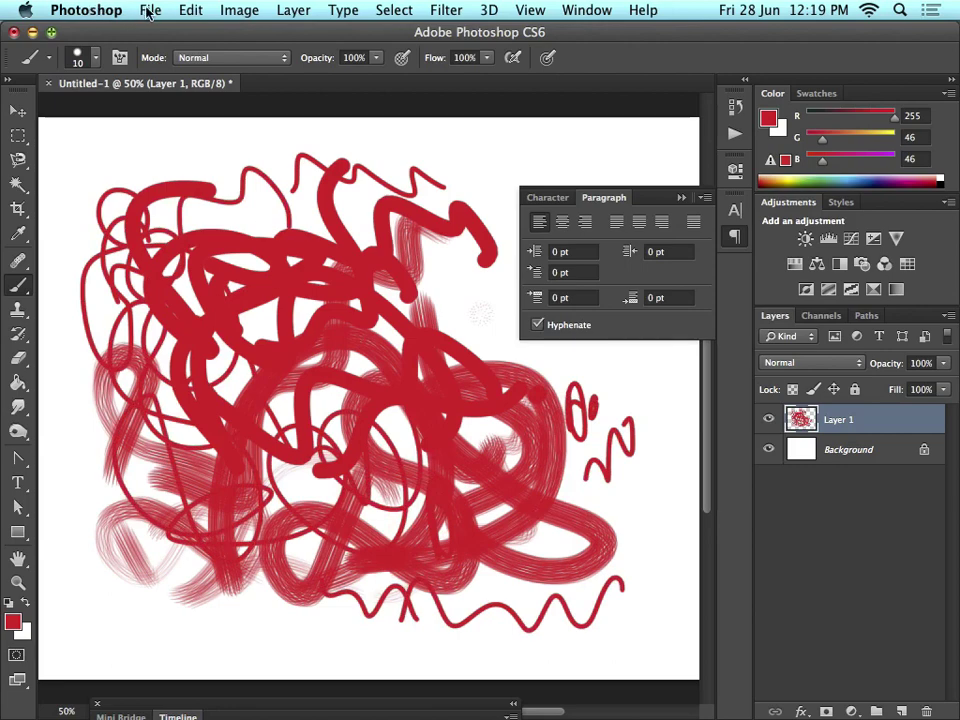
pyautogui.moveTo(430, 717); pyautogui.dragTo(370, 374)
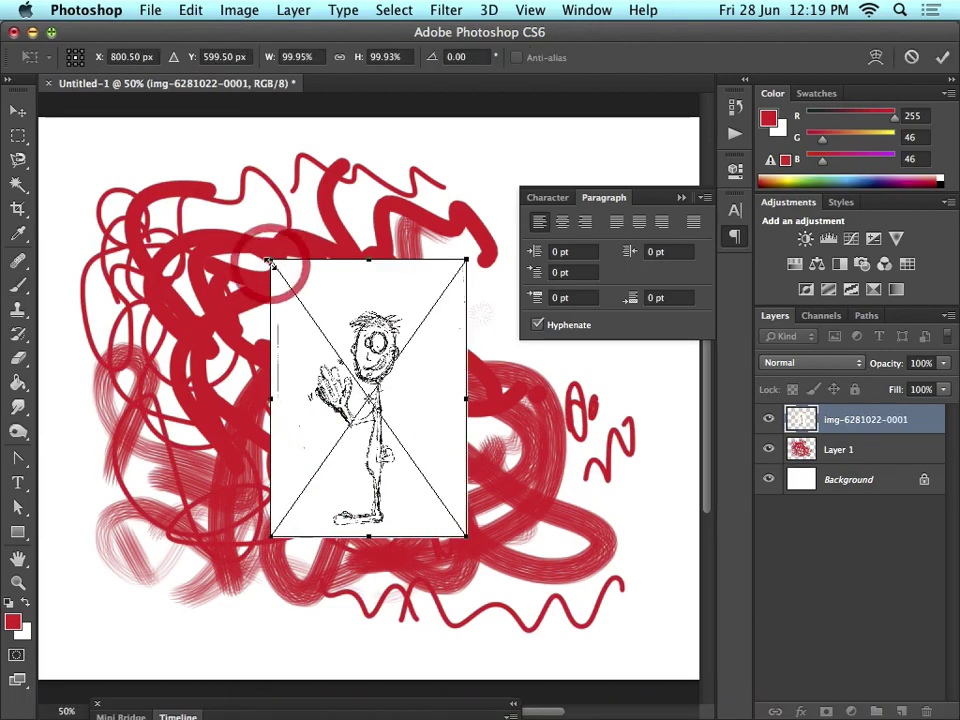
pyautogui.hscroll(-2, 449, 437)
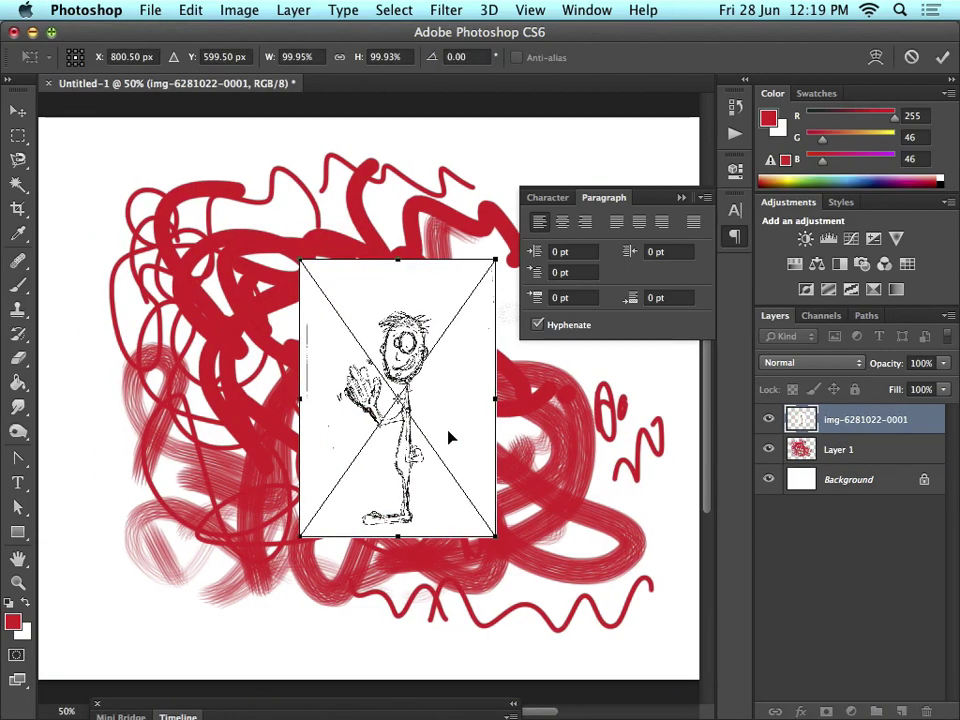
pyautogui.moveTo(495, 537); pyautogui.dragTo(596, 677)
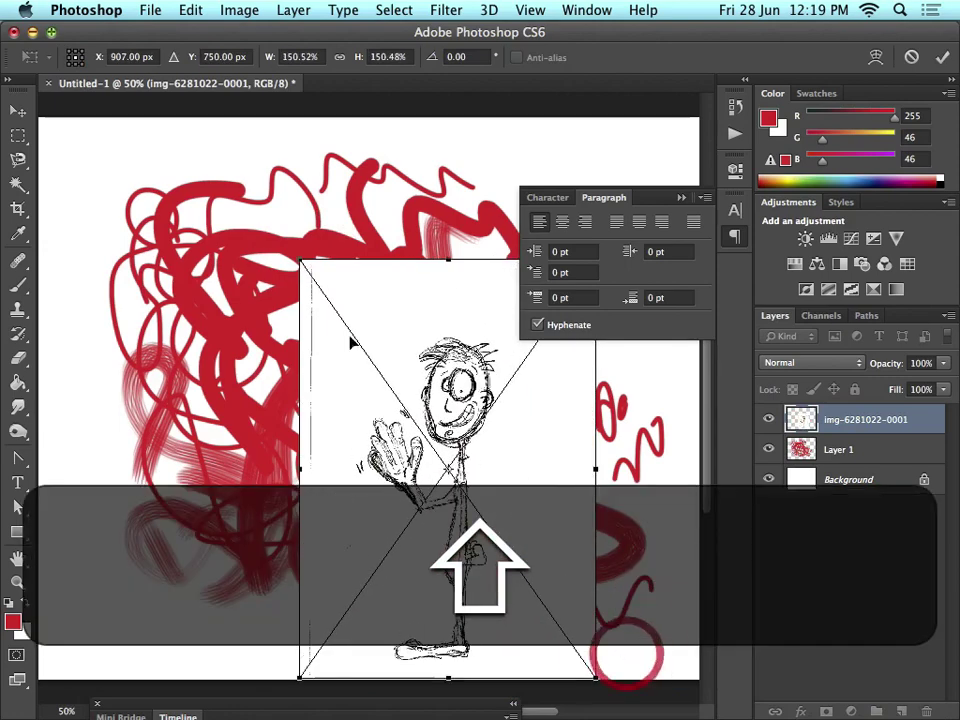
pyautogui.moveTo(297, 258)
pyautogui.mouseDown()
pyautogui.moveTo(215, 150)
pyautogui.moveTo(118, 150)
pyautogui.mouseUp()
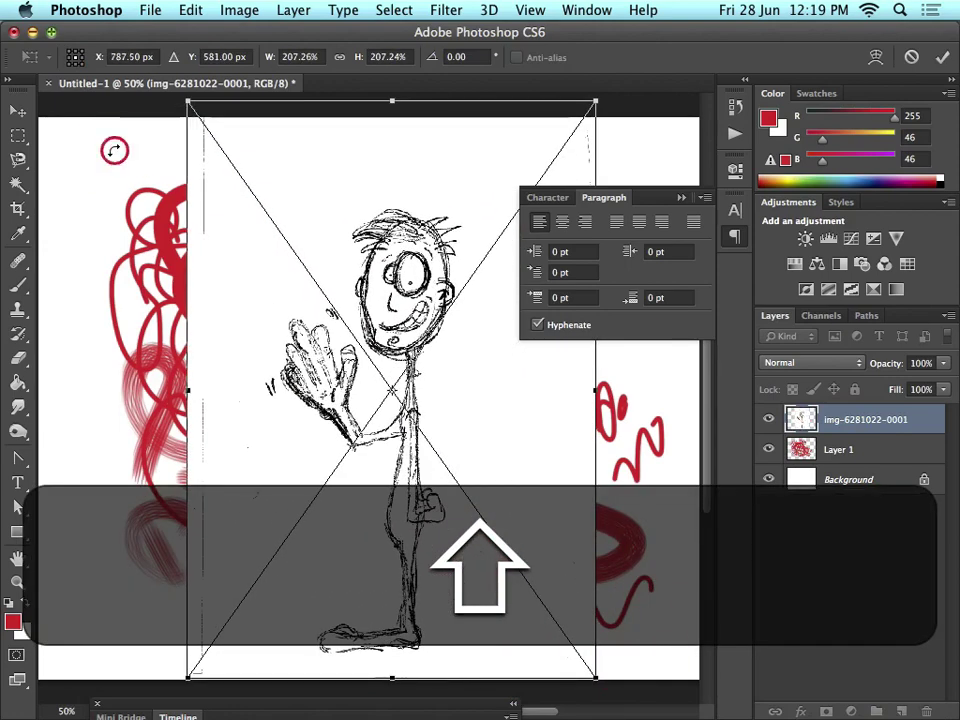
pyautogui.press('Return')
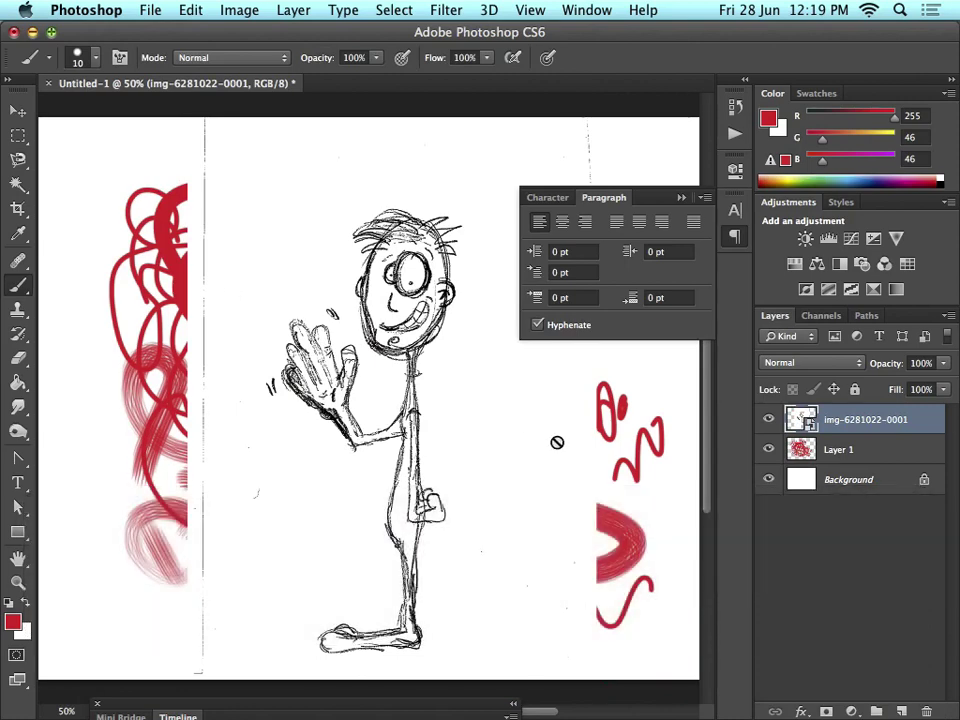
# Hide the red scribble layer and add a new empty layer above the placed sketch
pyautogui.click(768, 449)
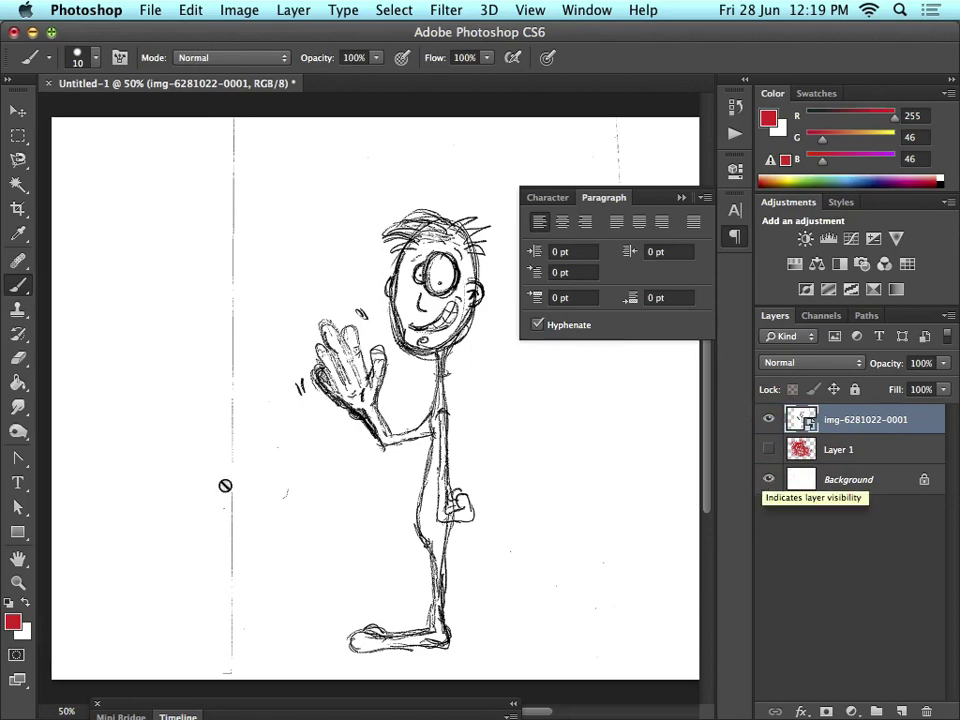
pyautogui.press('super+equal')
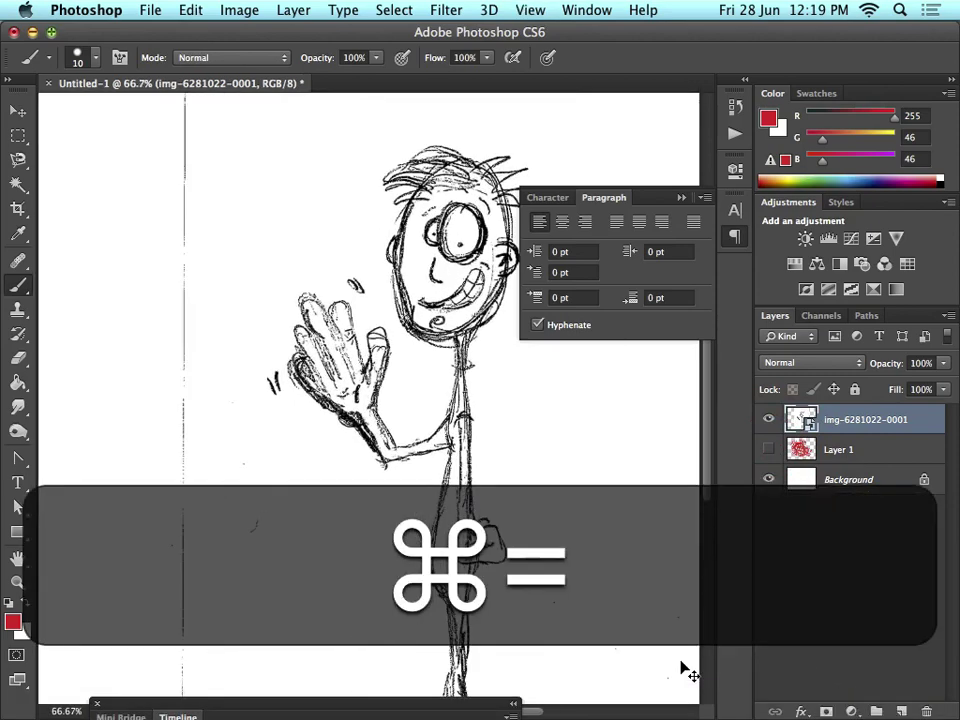
pyautogui.press('super+equal')
pyautogui.press('super+minus')
pyautogui.hscroll(3, 404, 463)
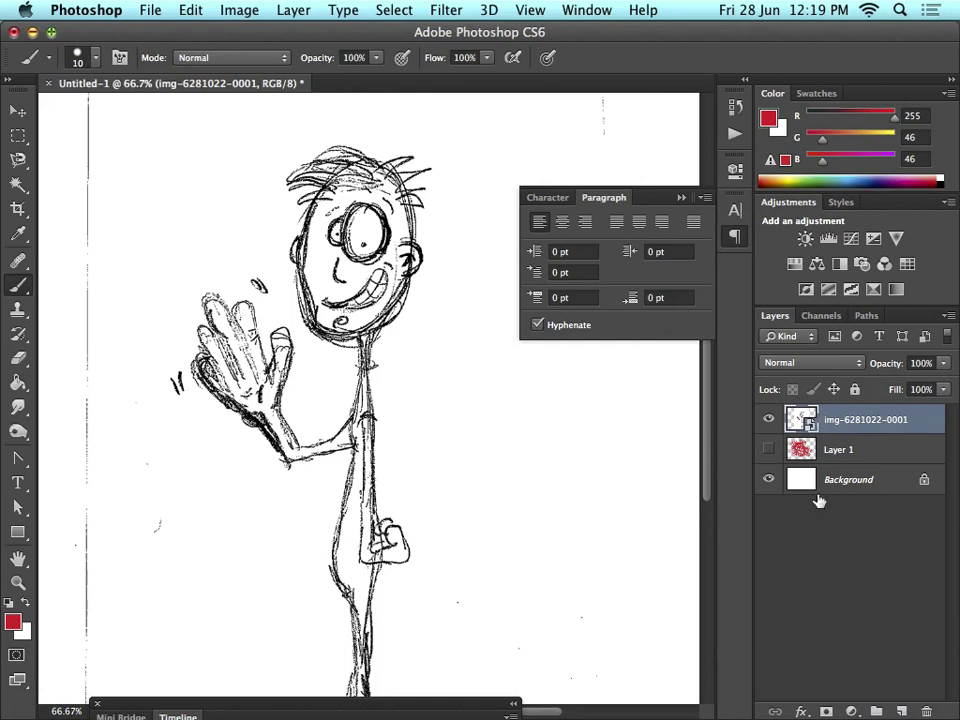
pyautogui.click(901, 711)
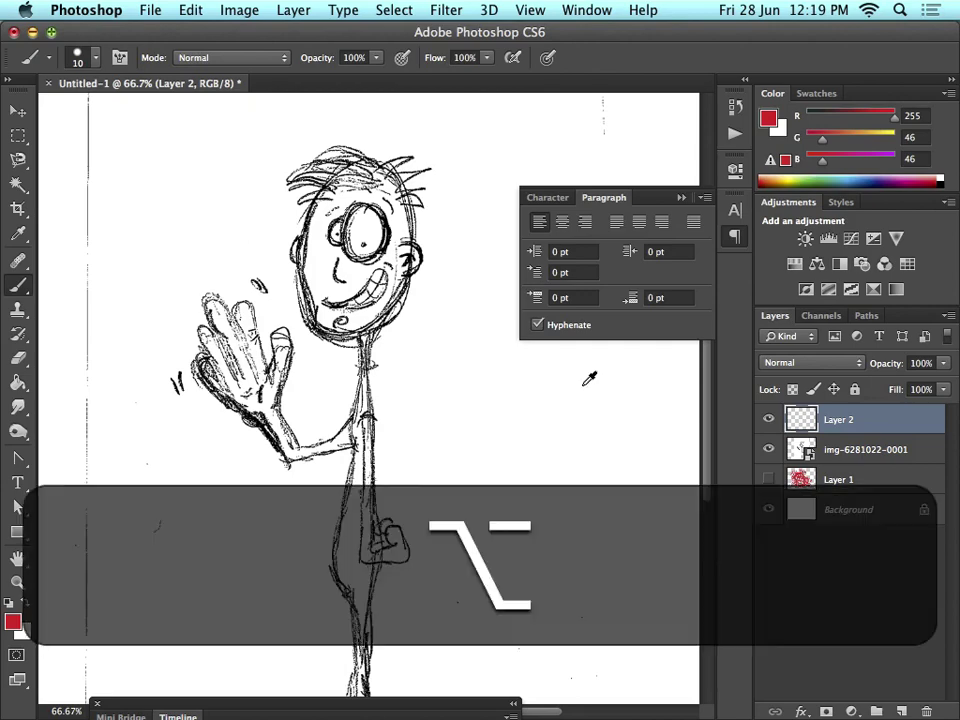
# Set the foreground color to black
pyautogui.hotkey('alt', '=')
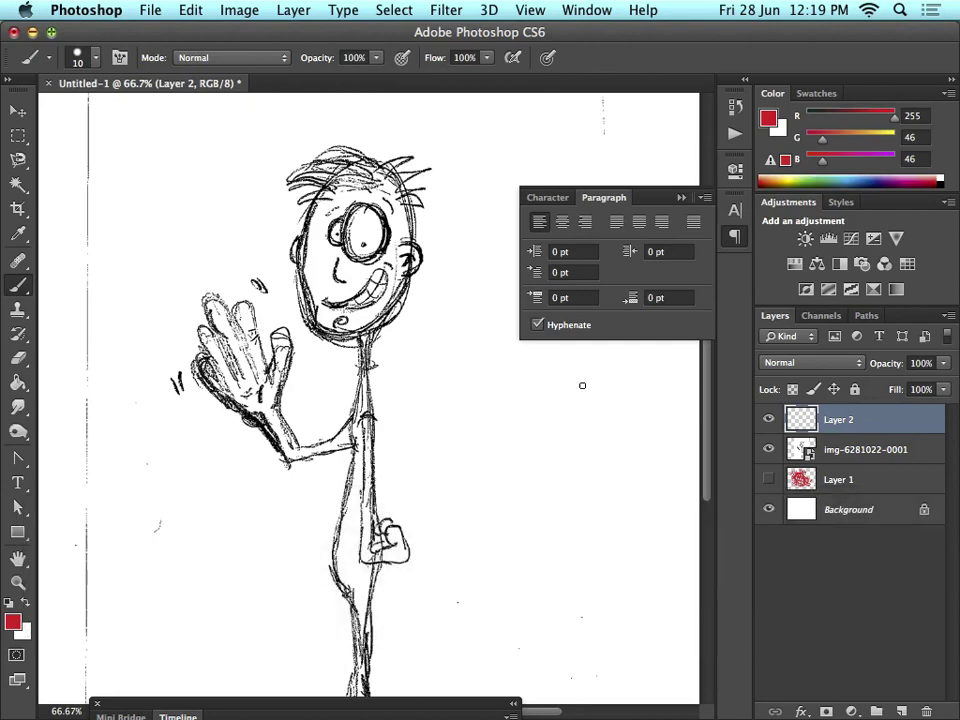
pyautogui.press('super+equal')
pyautogui.press('super+equal')
pyautogui.press('space')
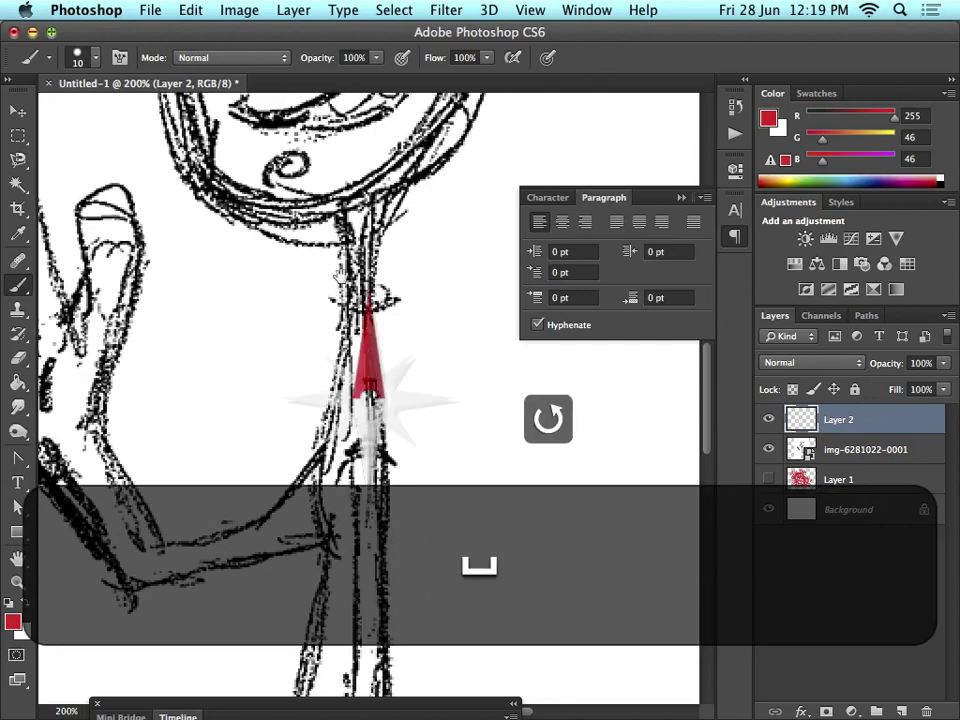
pyautogui.moveTo(548, 413); pyautogui.dragTo(343, 460)
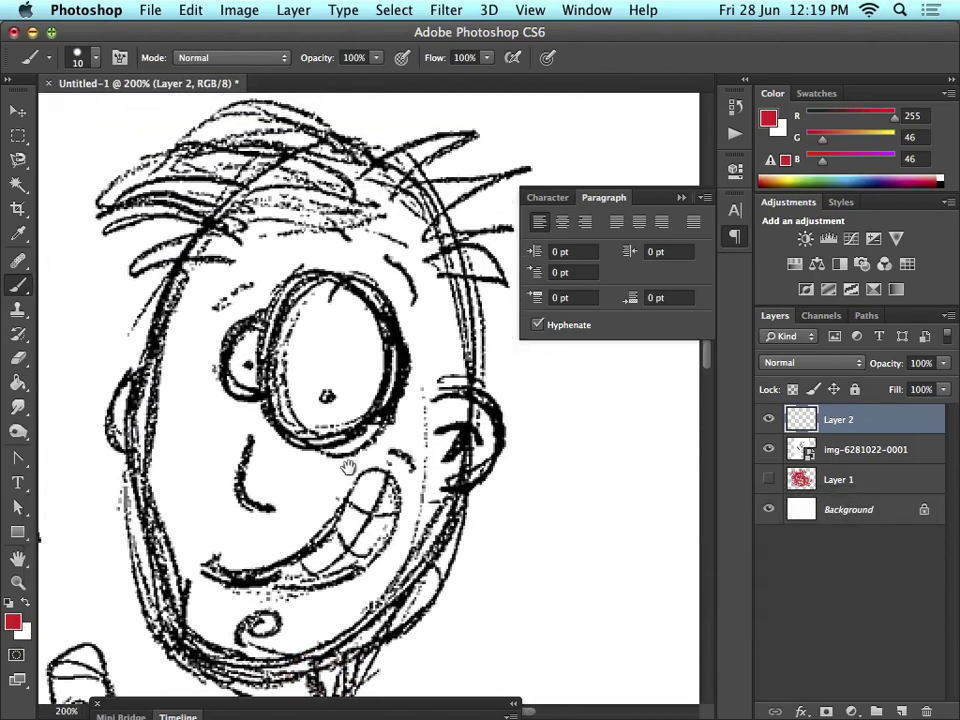
pyautogui.press('super+minus')
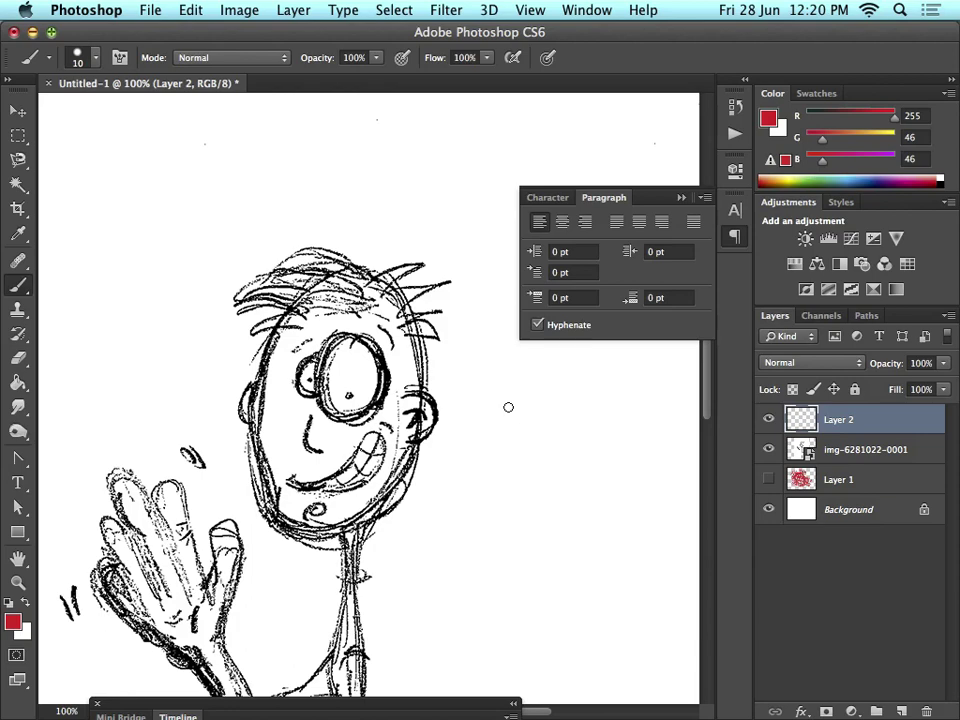
pyautogui.click(12, 622)
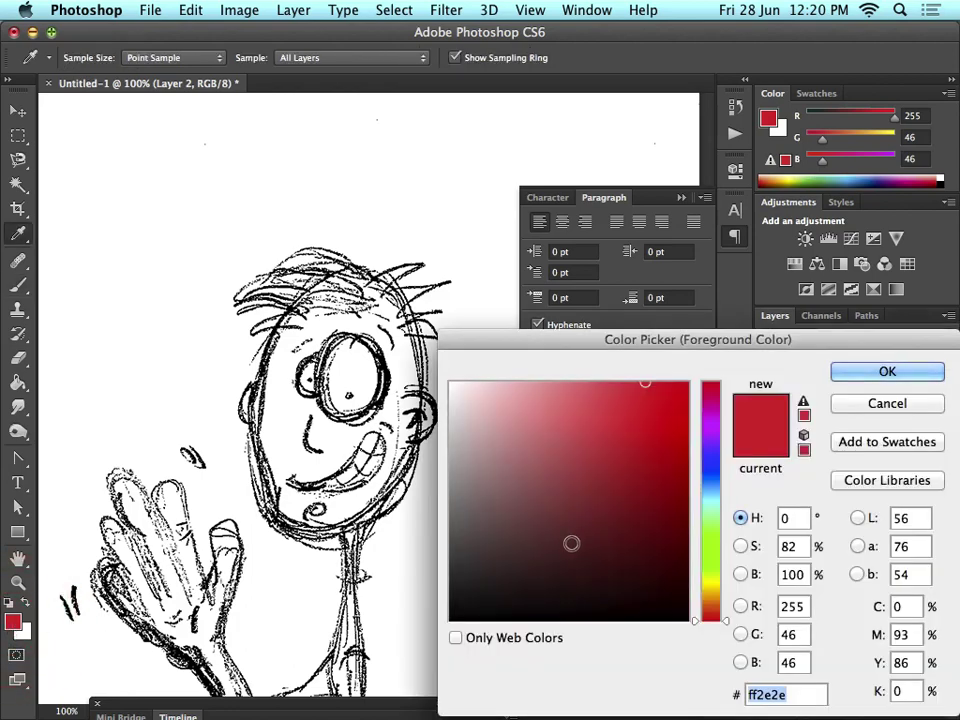
pyautogui.click(690, 619)
pyautogui.click(845, 370)
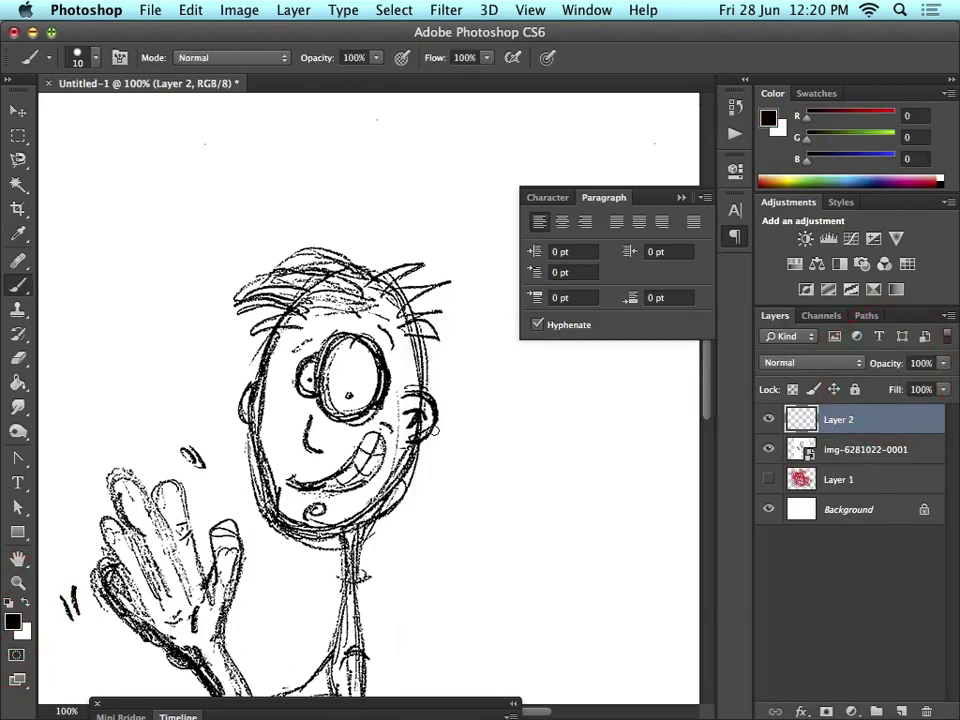
# Reduce the brush size to 4 px for inking the character's head
pyautogui.hotkey('alt', '=')
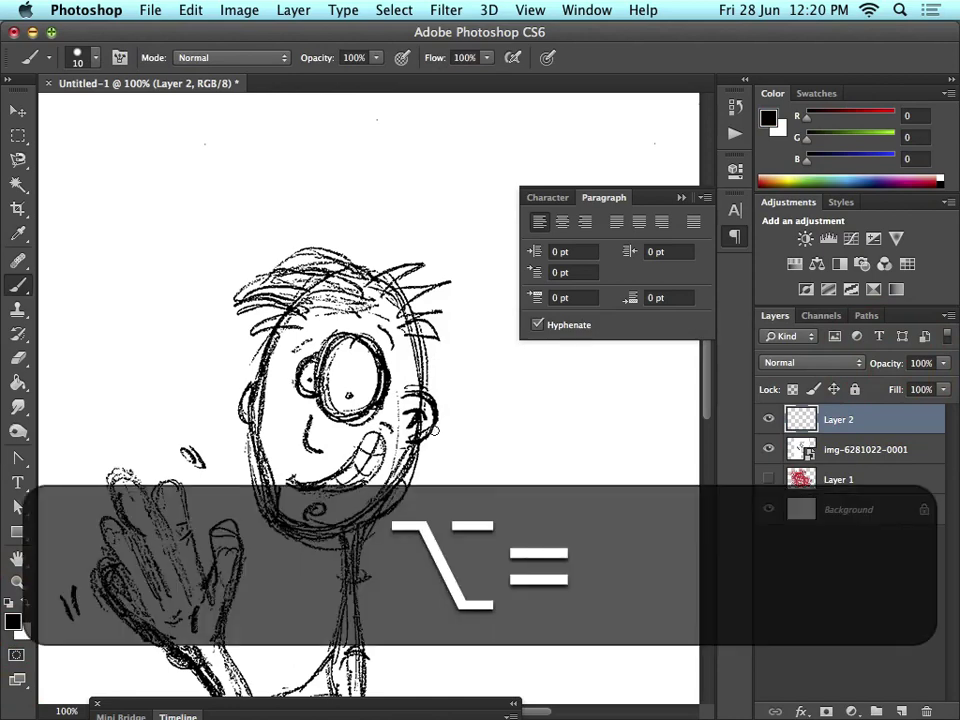
pyautogui.press('super+equal')
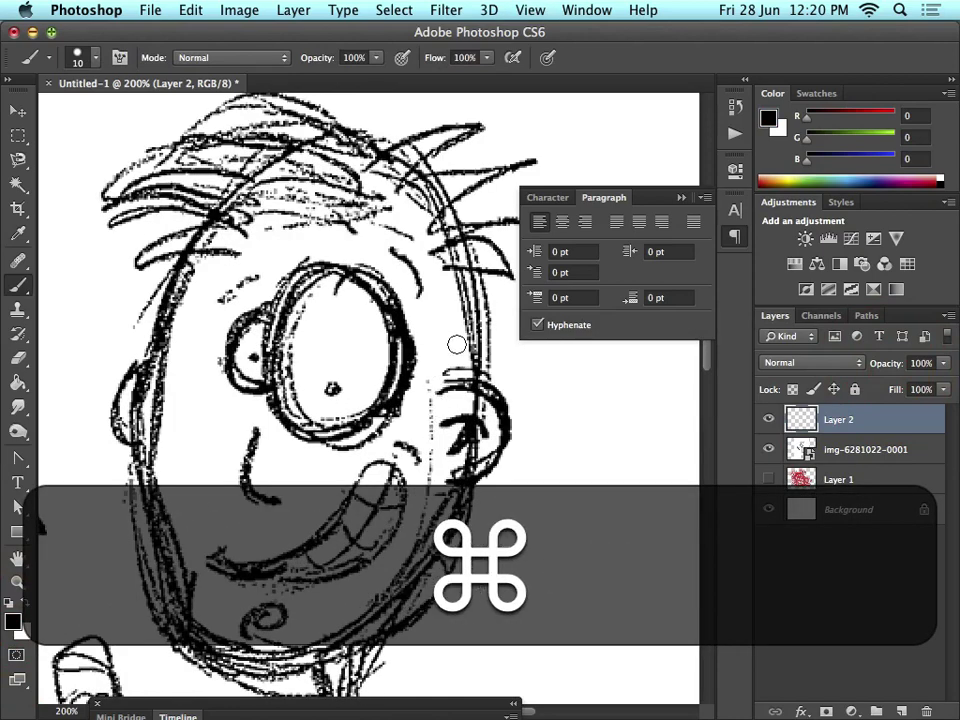
pyautogui.press('[')
pyautogui.press('[')
pyautogui.press('[')
pyautogui.press('[')
pyautogui.press('[')
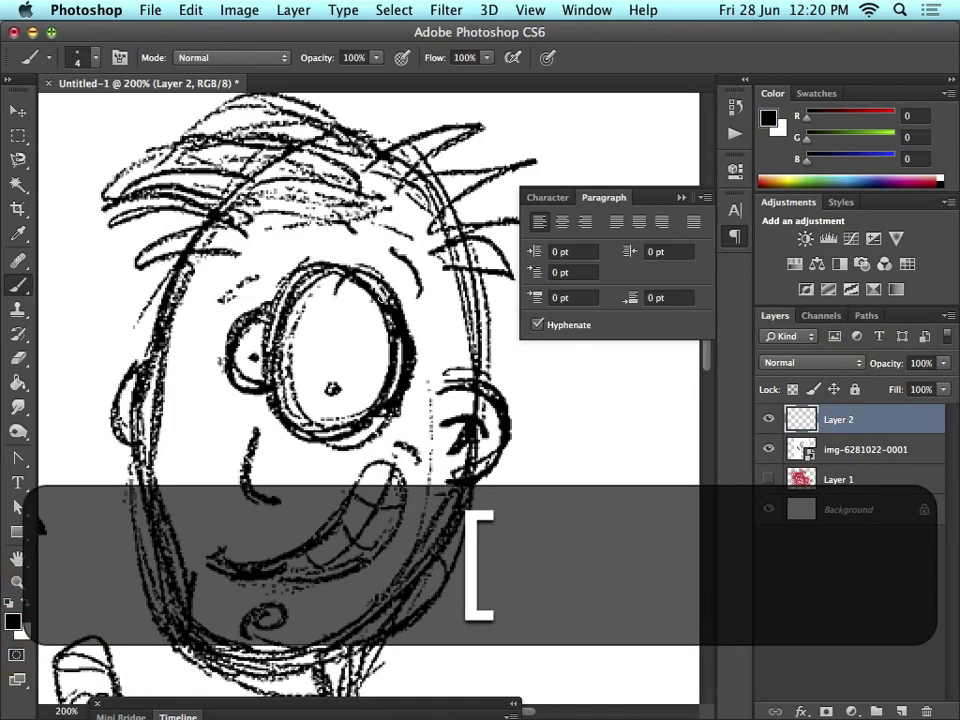
pyautogui.press(']')
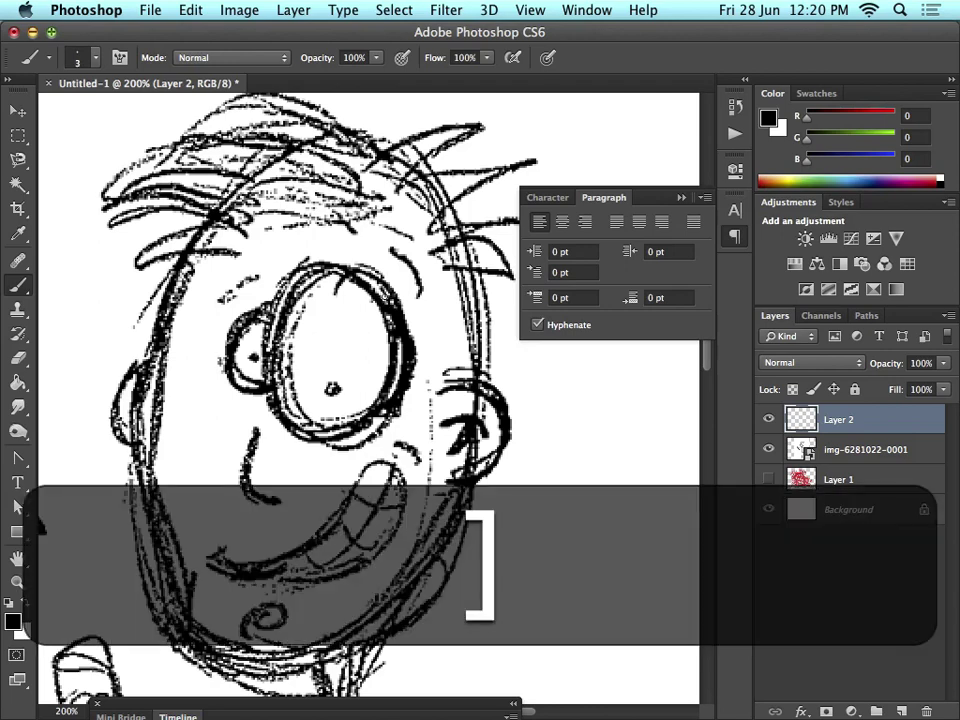
pyautogui.click(877, 449)
pyautogui.click(943, 363)
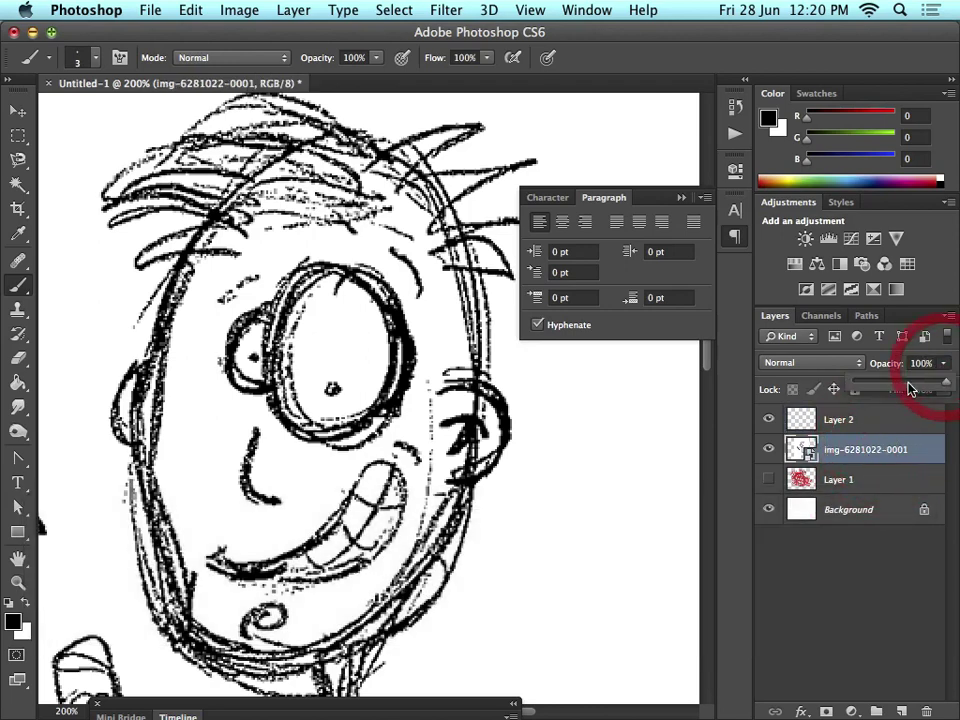
pyautogui.moveTo(943, 381); pyautogui.dragTo(873, 388)
pyautogui.click(862, 421)
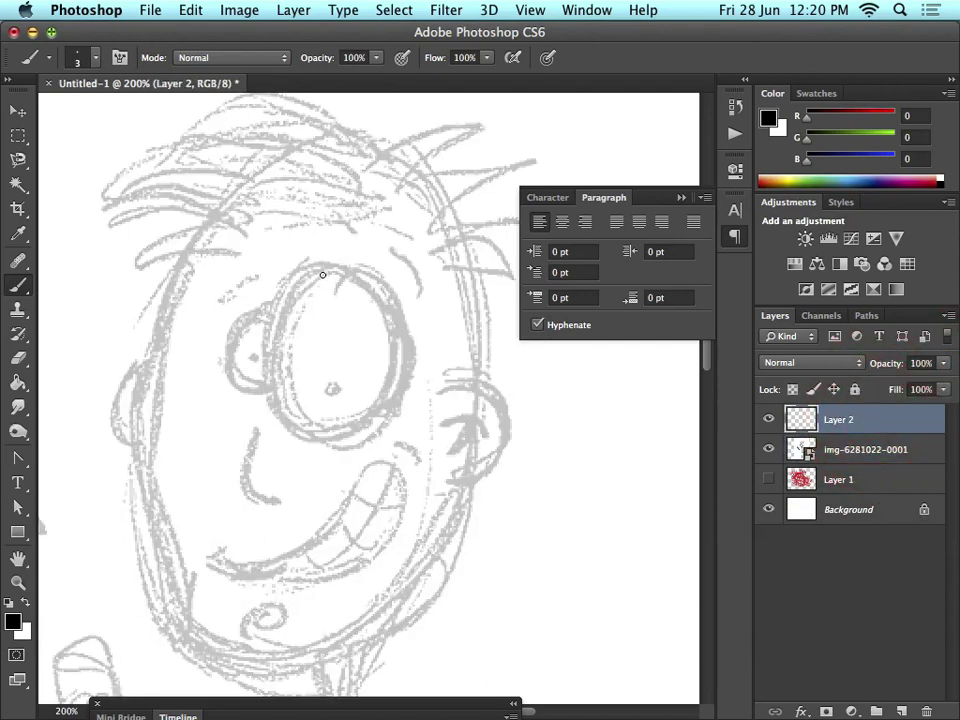
# Ink both eye outlines, the ear and the head's contour down around the jaw in black, following the sketch
pyautogui.moveTo(323, 274)
pyautogui.mouseDown()
pyautogui.moveTo(287, 314)
pyautogui.moveTo(288, 406)
pyautogui.moveTo(328, 428)
pyautogui.moveTo(358, 418)
pyautogui.moveTo(339, 428)
pyautogui.moveTo(392, 338)
pyautogui.moveTo(351, 275)
pyautogui.moveTo(379, 308)
pyautogui.moveTo(389, 370)
pyautogui.moveTo(321, 268)
pyautogui.moveTo(234, 327)
pyautogui.moveTo(250, 312)
pyautogui.moveTo(284, 378)
pyautogui.moveTo(242, 343)
pyautogui.mouseUp()
pyautogui.moveTo(400, 160)
pyautogui.mouseDown()
pyautogui.moveTo(456, 352)
pyautogui.moveTo(446, 272)
pyautogui.moveTo(455, 382)
pyautogui.moveTo(476, 444)
pyautogui.moveTo(454, 470)
pyautogui.mouseUp()
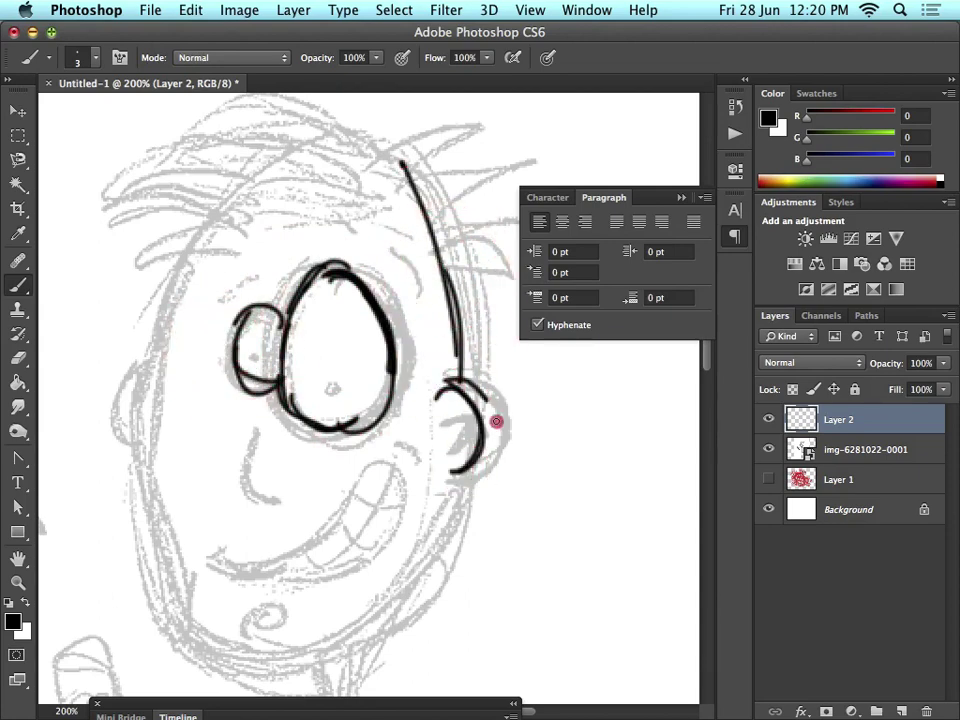
pyautogui.moveTo(496, 421)
pyautogui.mouseDown()
pyautogui.moveTo(408, 603)
pyautogui.moveTo(318, 650)
pyautogui.moveTo(251, 668)
pyautogui.mouseUp()
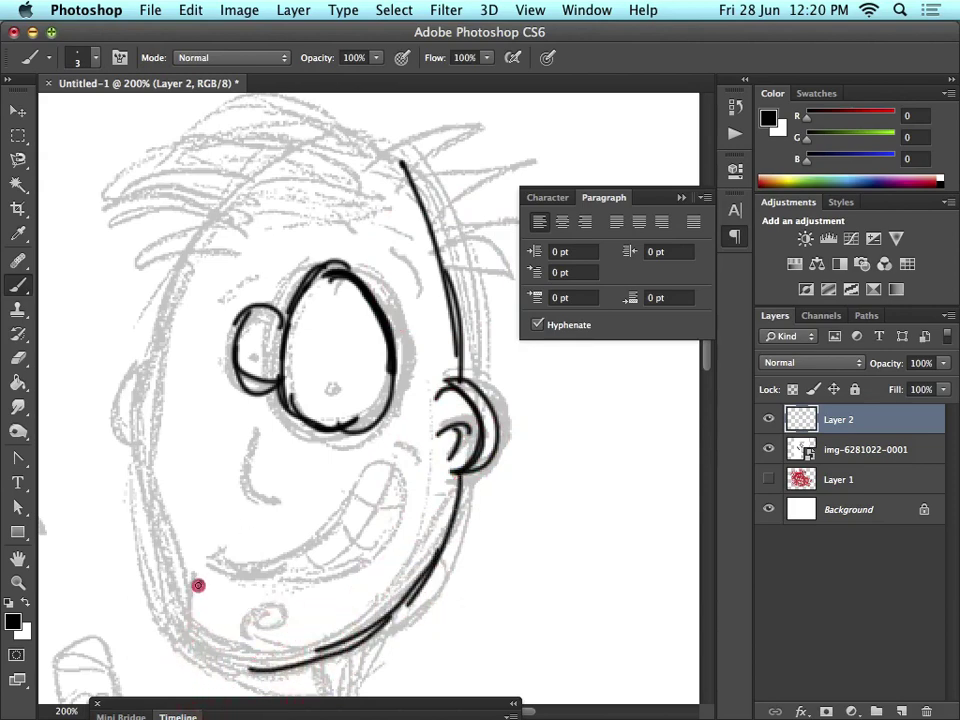
pyautogui.moveTo(198, 585)
pyautogui.mouseDown()
pyautogui.moveTo(246, 671)
pyautogui.moveTo(283, 664)
pyautogui.mouseUp()
pyautogui.moveTo(212, 270); pyautogui.dragTo(207, 284)
pyautogui.moveTo(222, 228)
pyautogui.mouseDown()
pyautogui.moveTo(178, 358)
pyautogui.moveTo(169, 439)
pyautogui.moveTo(196, 587)
pyautogui.mouseUp()
# Ink the character's nose and the outline of the wide grinning mouth with the 3 px brush
pyautogui.rightClick(235, 457)
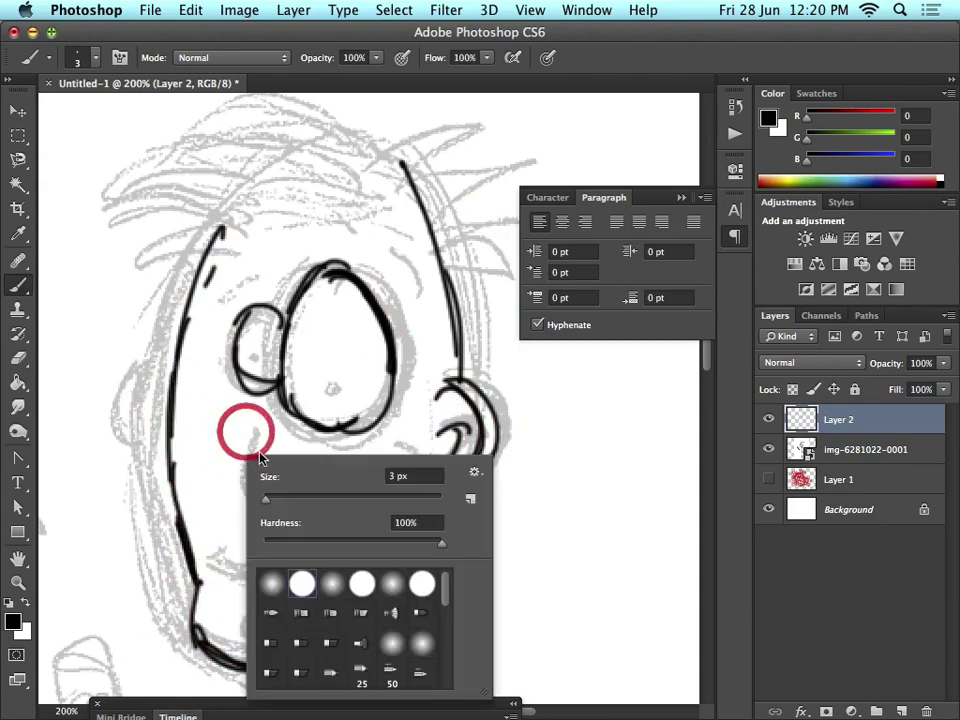
pyautogui.click(229, 420)
pyautogui.moveTo(254, 420)
pyautogui.mouseDown()
pyautogui.moveTo(247, 482)
pyautogui.moveTo(288, 528)
pyautogui.mouseUp()
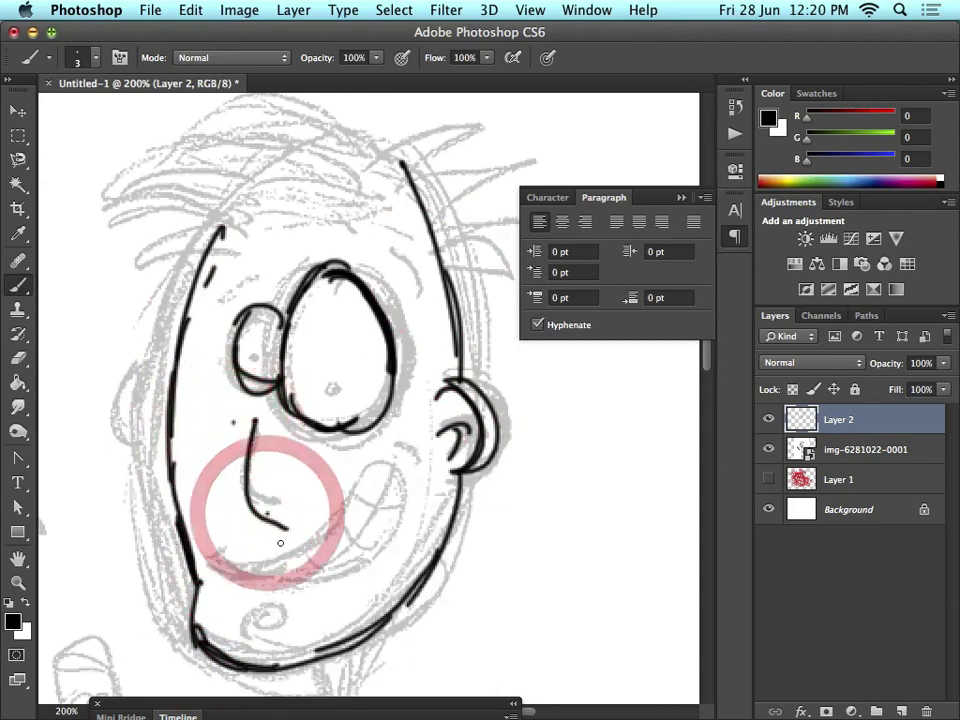
pyautogui.moveTo(224, 553); pyautogui.dragTo(318, 510)
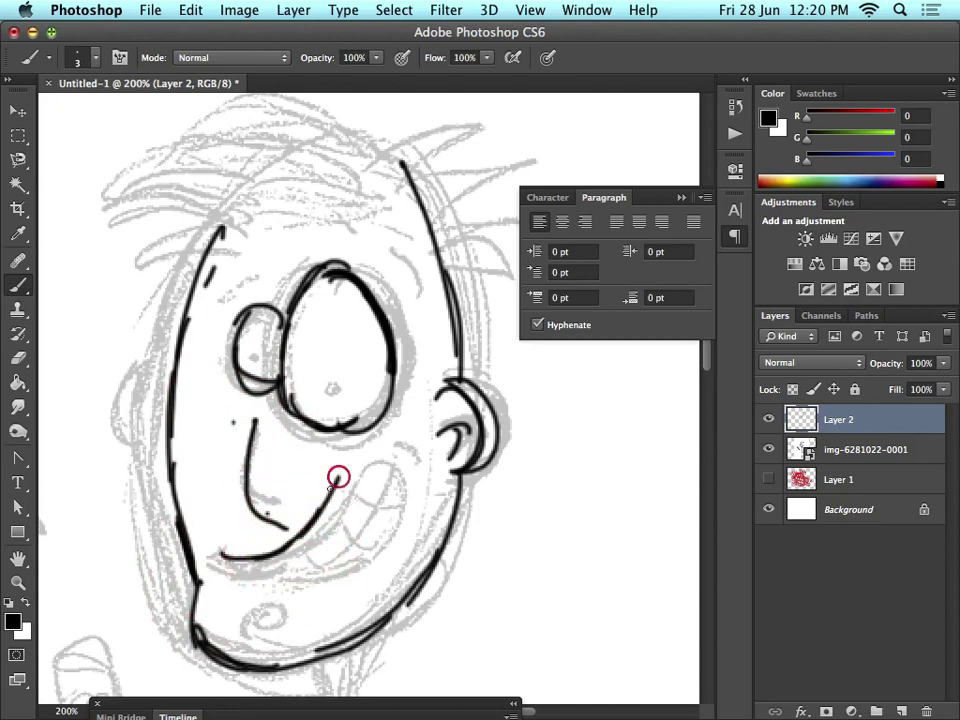
pyautogui.moveTo(377, 471); pyautogui.dragTo(363, 458)
pyautogui.moveTo(348, 574)
pyautogui.mouseDown()
pyautogui.moveTo(300, 580)
pyautogui.moveTo(224, 558)
pyautogui.mouseUp()
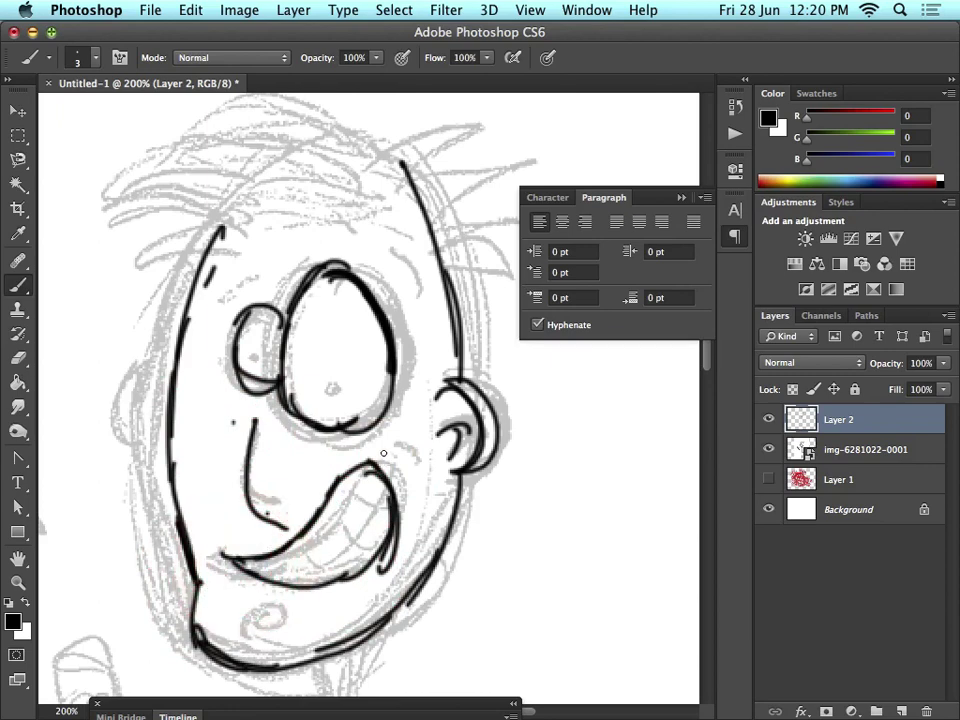
# Ink the facial details: cheek creases beside the mouth, a swirl on the chin, both pupils and the eyebrows
pyautogui.moveTo(415, 463); pyautogui.dragTo(409, 449)
pyautogui.moveTo(272, 616); pyautogui.dragTo(279, 626)
pyautogui.moveTo(335, 396); pyautogui.dragTo(328, 392)
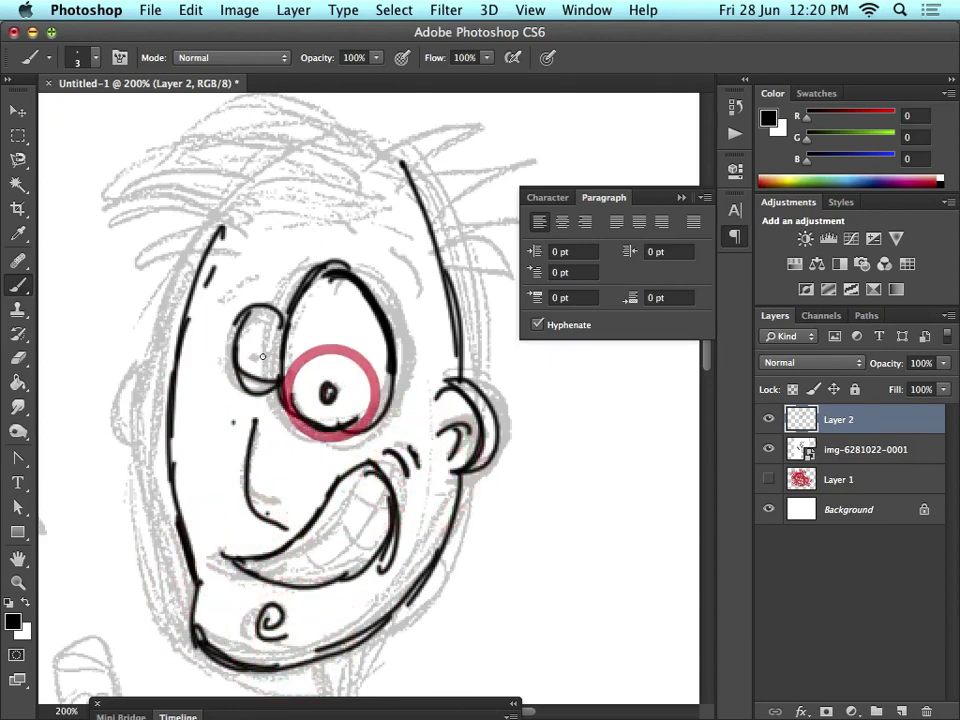
pyautogui.click(257, 358)
pyautogui.moveTo(350, 245); pyautogui.dragTo(366, 272)
pyautogui.moveTo(240, 270); pyautogui.dragTo(268, 258)
# Draw spiky hair with a jagged hairline across the forehead and thicken the outline of the ear
pyautogui.moveTo(172, 220)
pyautogui.mouseDown()
pyautogui.moveTo(229, 199)
pyautogui.moveTo(172, 160)
pyautogui.moveTo(257, 170)
pyautogui.moveTo(211, 121)
pyautogui.moveTo(287, 139)
pyautogui.moveTo(340, 104)
pyautogui.moveTo(330, 148)
pyautogui.moveTo(377, 129)
pyautogui.moveTo(371, 153)
pyautogui.moveTo(397, 168)
pyautogui.mouseUp()
pyautogui.moveTo(229, 228)
pyautogui.mouseDown()
pyautogui.moveTo(367, 198)
pyautogui.moveTo(392, 168)
pyautogui.moveTo(232, 220)
pyautogui.moveTo(395, 157)
pyautogui.moveTo(436, 386)
pyautogui.moveTo(466, 467)
pyautogui.moveTo(488, 415)
pyautogui.moveTo(480, 387)
pyautogui.moveTo(478, 462)
pyautogui.moveTo(472, 382)
pyautogui.moveTo(488, 451)
pyautogui.moveTo(466, 416)
pyautogui.mouseUp()
pyautogui.click(231, 214)
# Erase the excess double lines inside the ear with the eraser reduced to a small size
pyautogui.press('e')
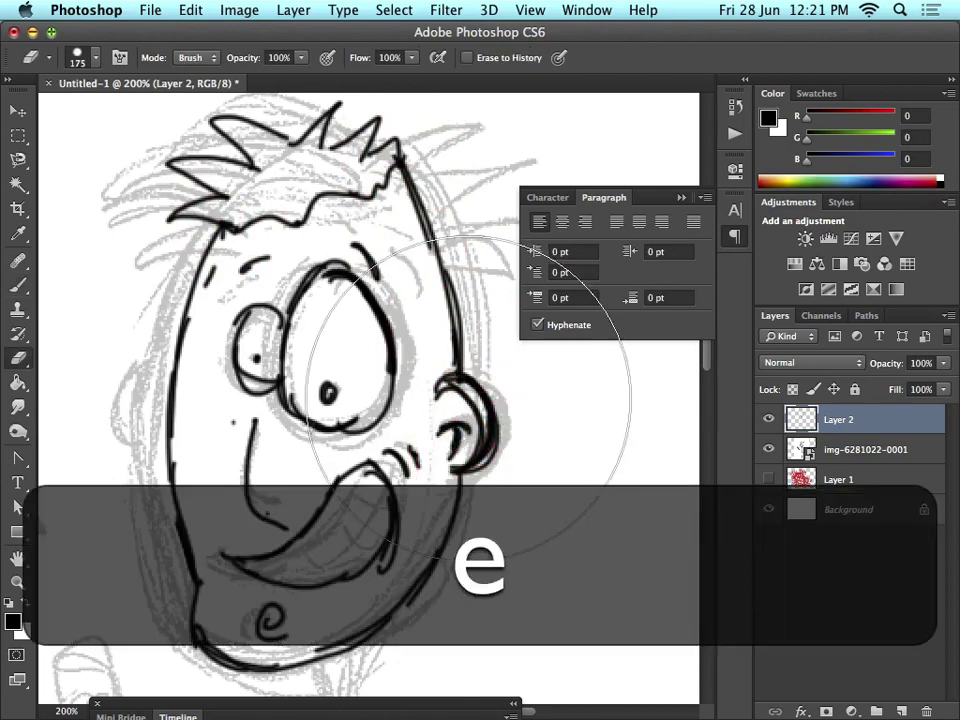
pyautogui.press('[')
pyautogui.press('[')
pyautogui.press('[')
pyautogui.press('[')
pyautogui.press('[')
pyautogui.press('[')
pyautogui.press('[')
pyautogui.press('[')
pyautogui.press('[')
pyautogui.press('[')
pyautogui.press('[')
pyautogui.press('[')
pyautogui.press('[')
pyautogui.press('[')
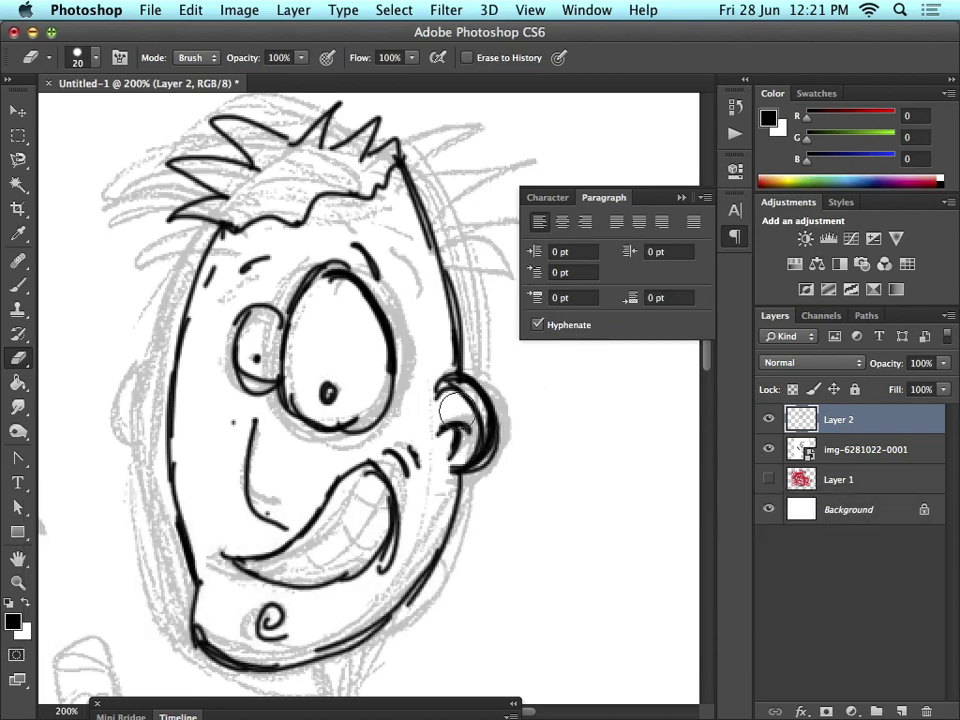
pyautogui.moveTo(475, 420)
pyautogui.mouseDown()
pyautogui.moveTo(476, 450)
pyautogui.moveTo(478, 416)
pyautogui.moveTo(473, 453)
pyautogui.moveTo(463, 456)
pyautogui.moveTo(486, 453)
pyautogui.moveTo(470, 467)
pyautogui.moveTo(495, 437)
pyautogui.mouseUp()
# Thicken the ear's upper curve and inner fold in black, and trim its rough edges with the 8 px eraser
pyautogui.press('b')
pyautogui.click(458, 382)
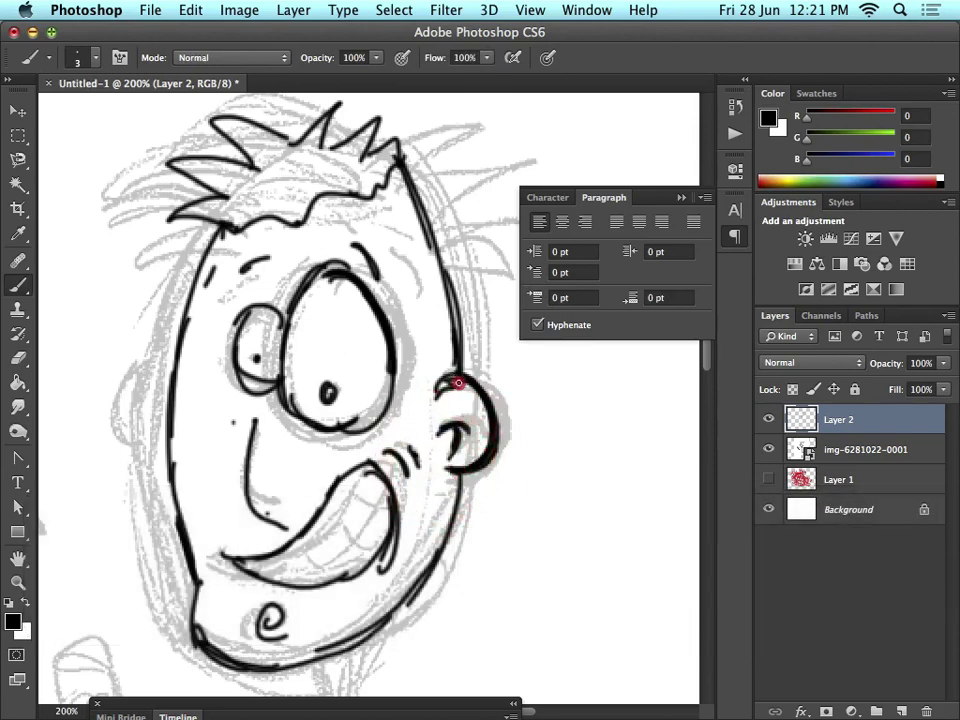
pyautogui.moveTo(450, 382)
pyautogui.mouseDown()
pyautogui.moveTo(455, 433)
pyautogui.moveTo(449, 427)
pyautogui.moveTo(463, 429)
pyautogui.moveTo(441, 426)
pyautogui.moveTo(468, 433)
pyautogui.moveTo(438, 429)
pyautogui.moveTo(456, 431)
pyautogui.moveTo(454, 445)
pyautogui.moveTo(445, 424)
pyautogui.moveTo(436, 427)
pyautogui.moveTo(452, 389)
pyautogui.mouseUp()
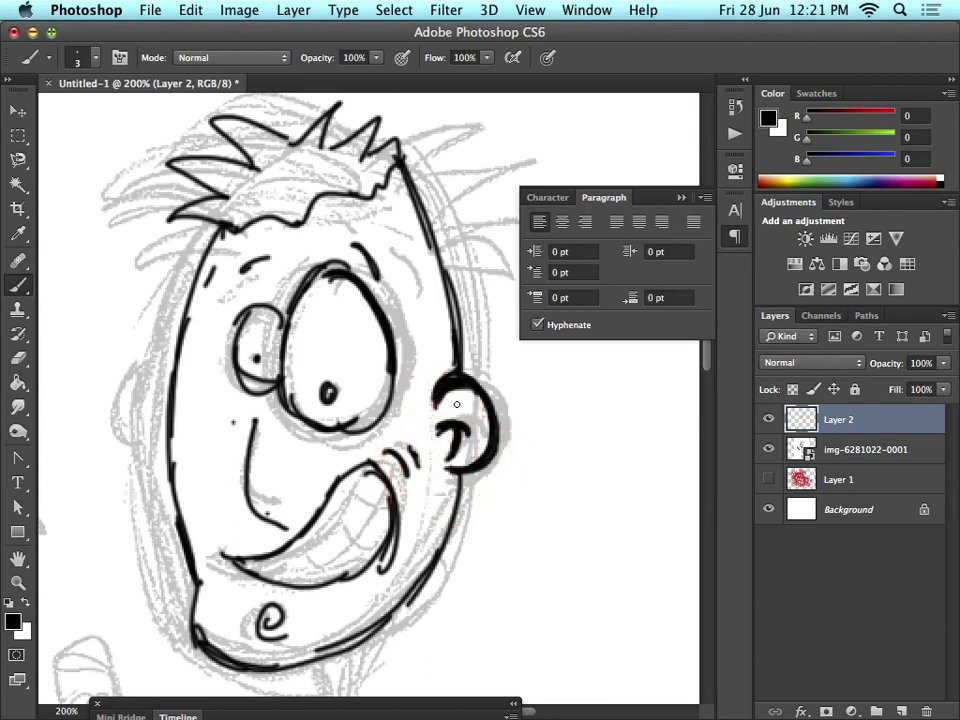
pyautogui.press('e')
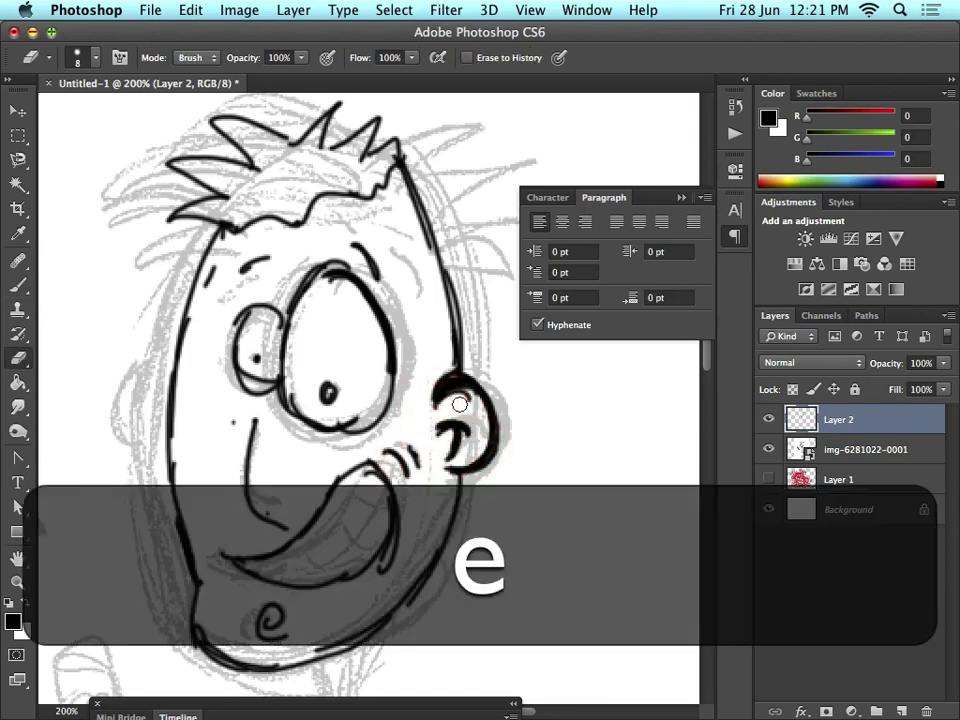
pyautogui.moveTo(438, 404)
pyautogui.mouseDown()
pyautogui.moveTo(456, 428)
pyautogui.moveTo(437, 468)
pyautogui.mouseUp()
pyautogui.moveTo(434, 423)
pyautogui.mouseDown()
pyautogui.moveTo(461, 399)
pyautogui.moveTo(439, 412)
pyautogui.moveTo(479, 431)
pyautogui.moveTo(495, 422)
pyautogui.moveTo(494, 390)
pyautogui.moveTo(507, 440)
pyautogui.moveTo(498, 468)
pyautogui.moveTo(508, 430)
pyautogui.moveTo(487, 482)
pyautogui.mouseUp()
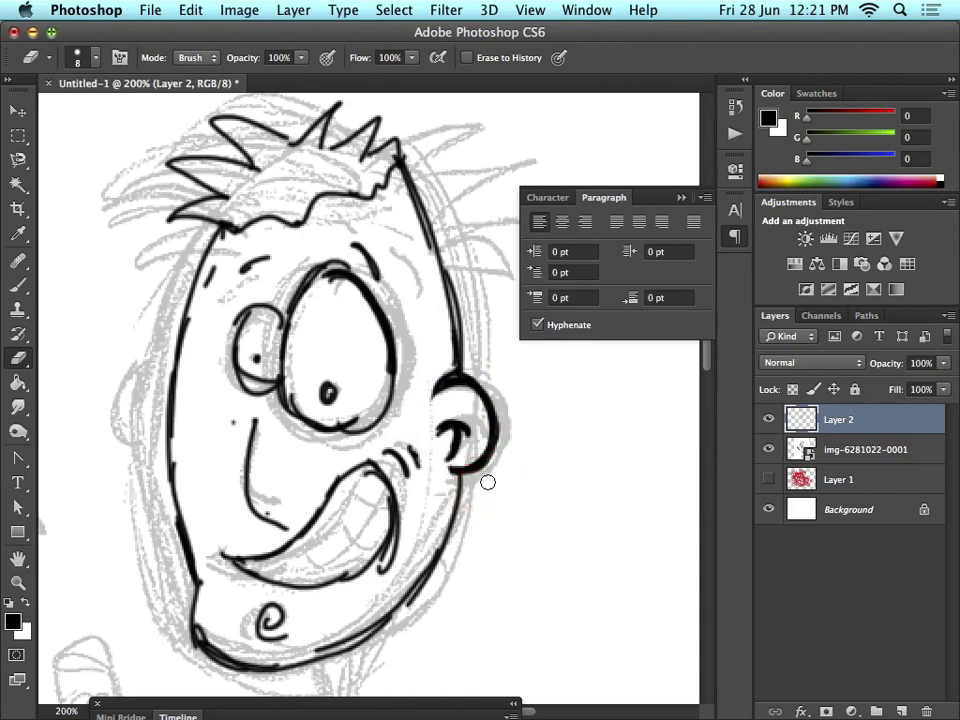
# Add a new layer beneath the inked Layer 2 and set the foreground color to pale yellow (R 254, G 255, B 128)
pyautogui.click(901, 711)
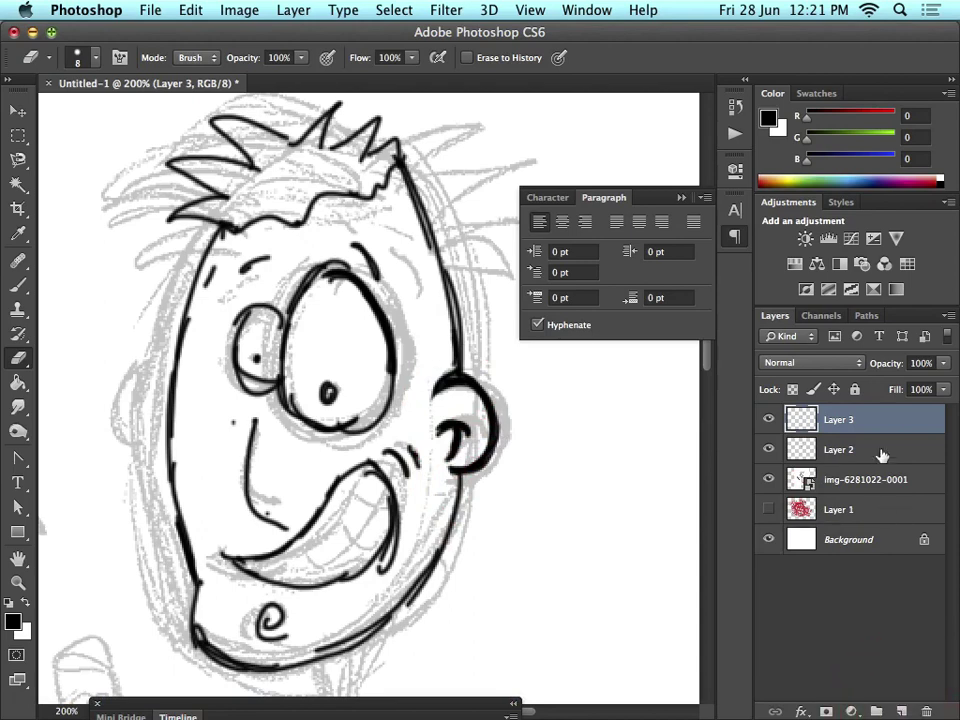
pyautogui.moveTo(876, 450); pyautogui.dragTo(866, 408)
pyautogui.click(14, 626)
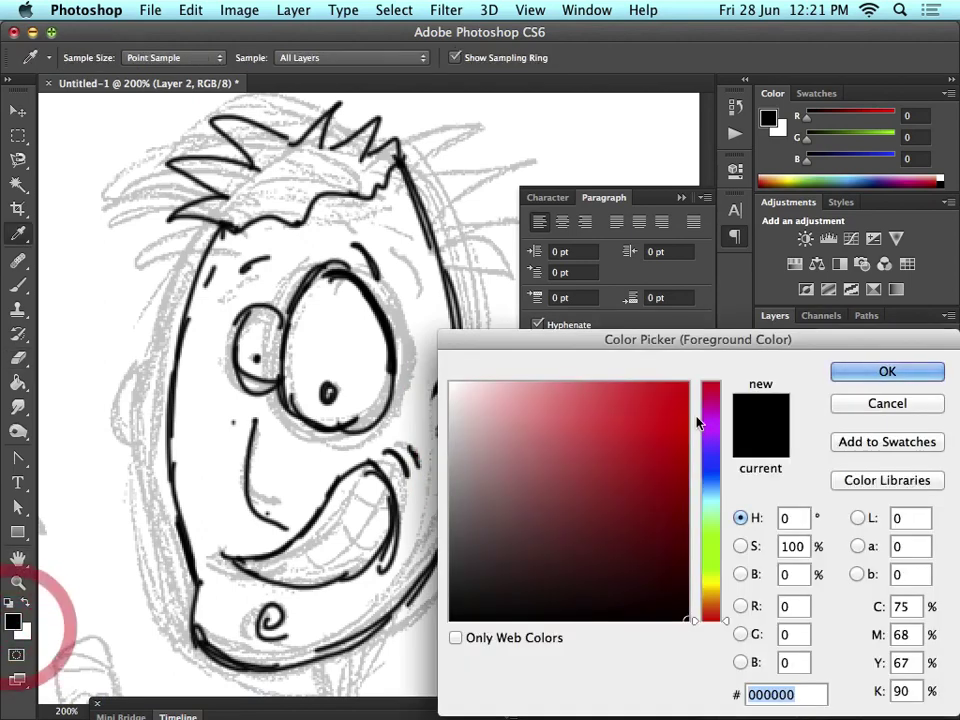
pyautogui.click(708, 579)
pyautogui.moveTo(602, 448)
pyautogui.mouseDown()
pyautogui.moveTo(506, 321)
pyautogui.moveTo(568, 328)
pyautogui.moveTo(568, 354)
pyautogui.mouseUp()
pyautogui.press('Return')
# Switch back to the Brush tool and enlarge it to 20 px for filling in color
pyautogui.press('e')
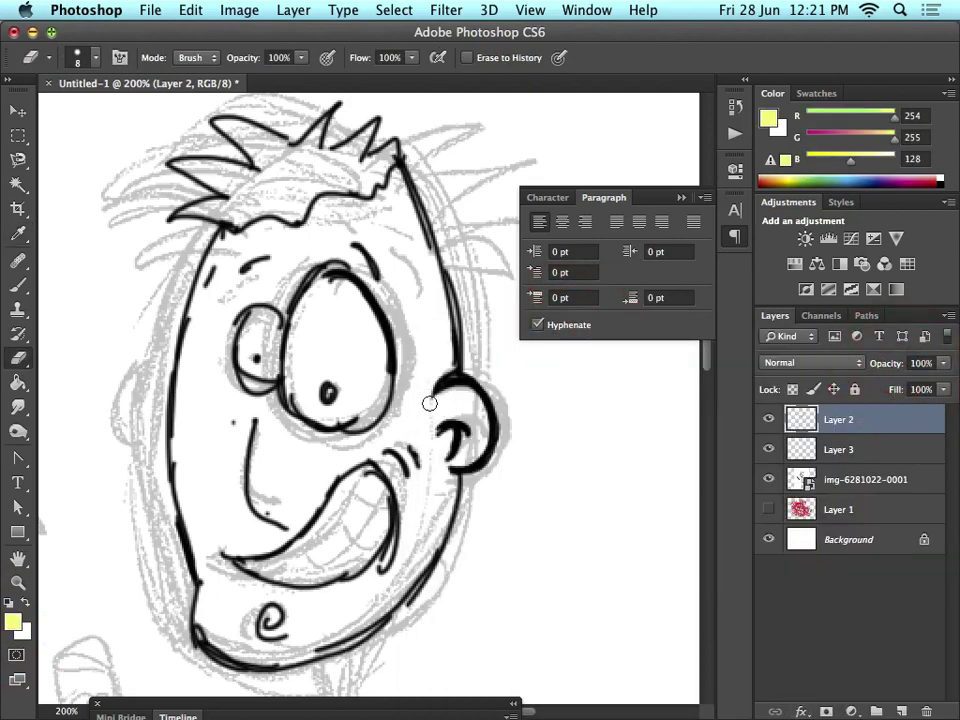
pyautogui.press('b')
pyautogui.press(']')
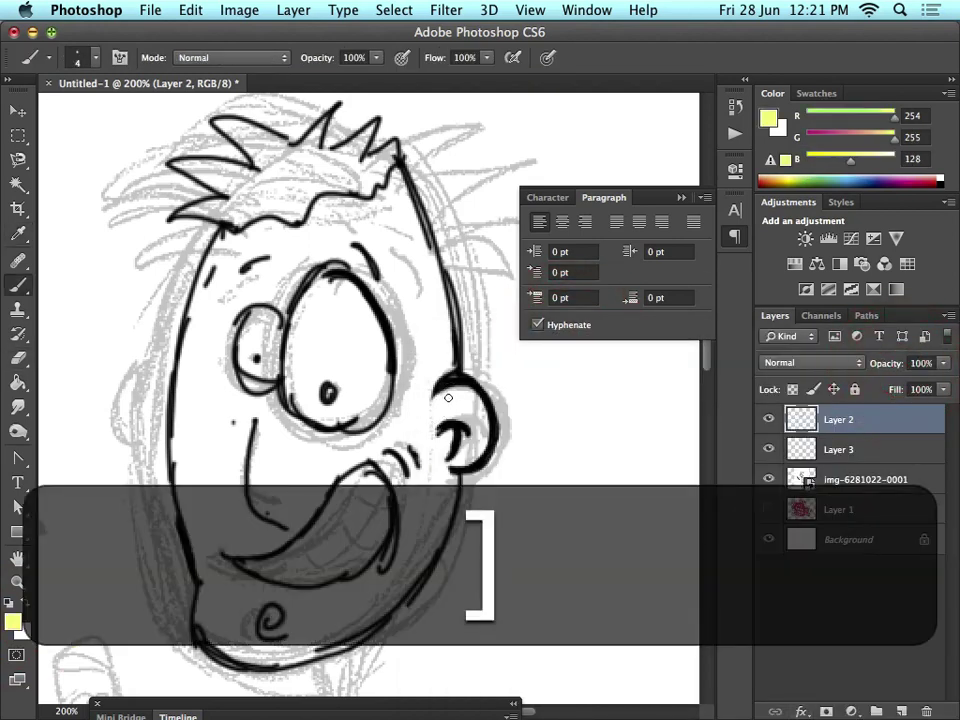
pyautogui.press(']')
pyautogui.press(']')
pyautogui.press(']')
pyautogui.press(']')
pyautogui.moveTo(428, 425); pyautogui.dragTo(432, 455)
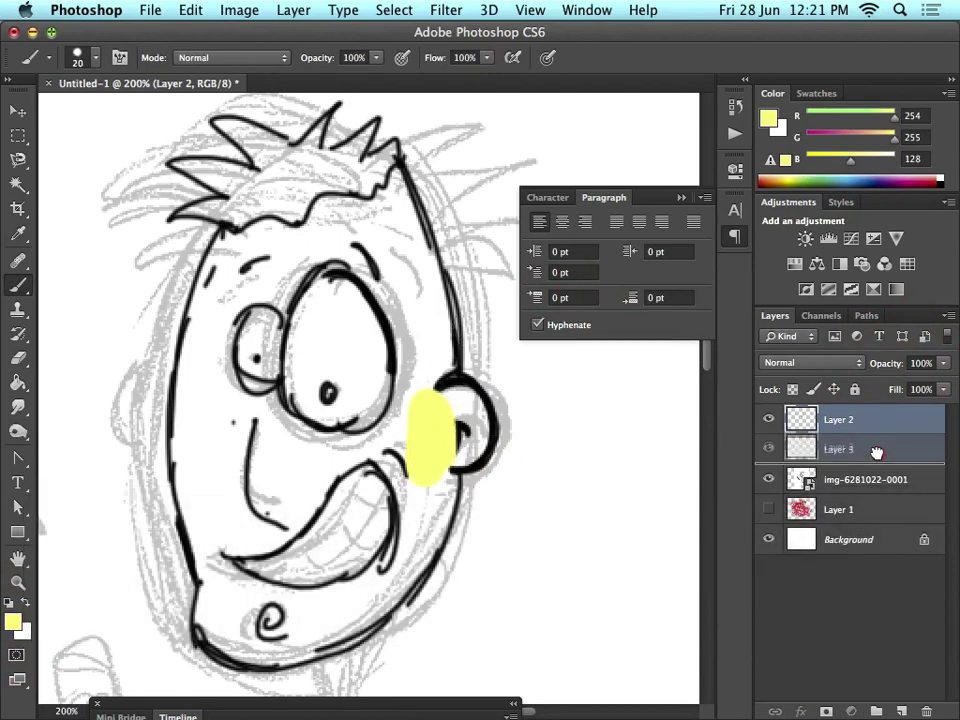
pyautogui.moveTo(846, 419); pyautogui.dragTo(846, 462)
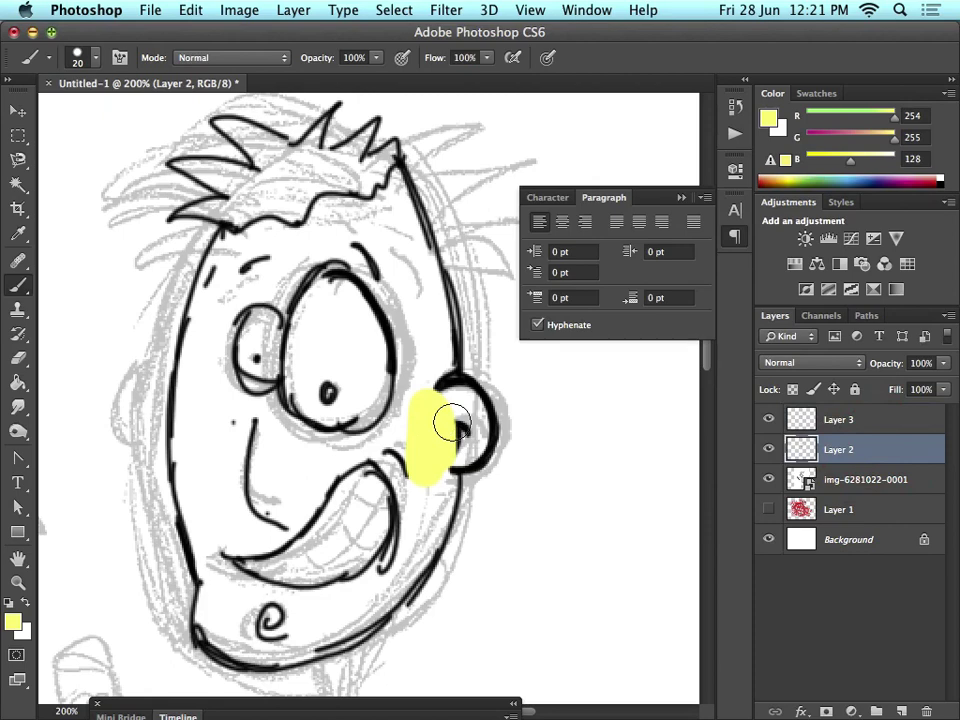
pyautogui.press('super+z')
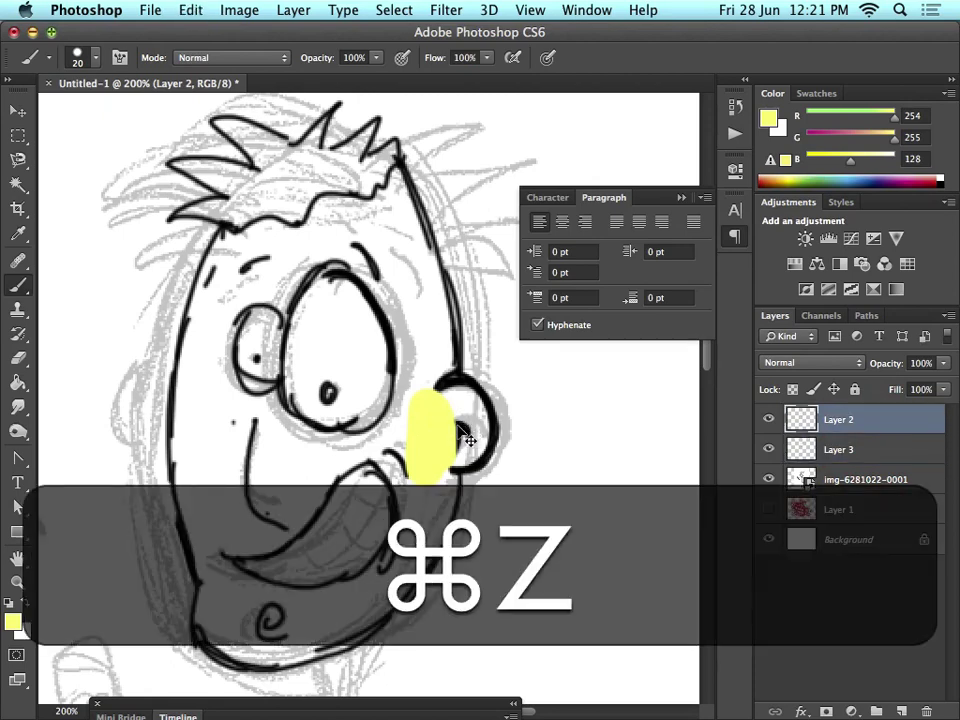
pyautogui.press('alt+super+z')
# On Layer 3 beneath the line art, paint the face and ear pale yellow, leaving the eyes and mouth unfilled
pyautogui.click(768, 419)
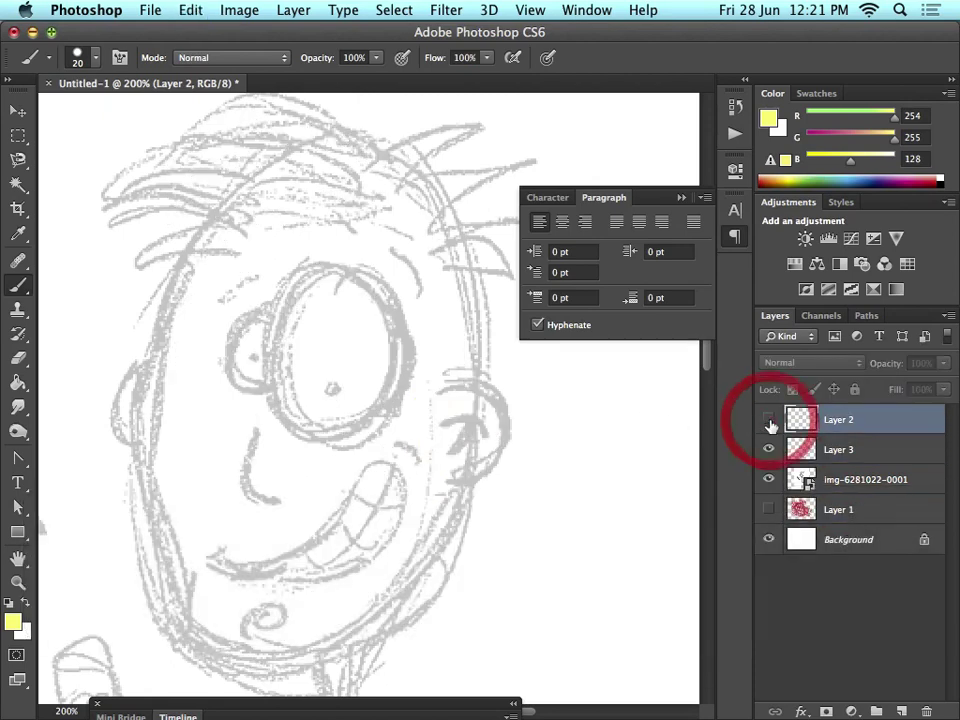
pyautogui.click(768, 419)
pyautogui.click(881, 452)
pyautogui.moveTo(424, 412)
pyautogui.mouseDown()
pyautogui.moveTo(429, 443)
pyautogui.moveTo(440, 425)
pyautogui.moveTo(468, 434)
pyautogui.moveTo(472, 421)
pyautogui.moveTo(440, 412)
pyautogui.moveTo(424, 510)
pyautogui.moveTo(406, 459)
pyautogui.moveTo(431, 523)
pyautogui.moveTo(407, 562)
pyautogui.moveTo(361, 602)
pyautogui.moveTo(310, 621)
pyautogui.moveTo(271, 624)
pyautogui.moveTo(255, 610)
pyautogui.moveTo(258, 619)
pyautogui.moveTo(301, 613)
pyautogui.moveTo(320, 626)
pyautogui.moveTo(242, 603)
pyautogui.moveTo(214, 621)
pyautogui.moveTo(224, 615)
pyautogui.moveTo(208, 459)
pyautogui.moveTo(198, 459)
pyautogui.moveTo(204, 547)
pyautogui.moveTo(199, 513)
pyautogui.moveTo(192, 355)
pyautogui.moveTo(212, 280)
pyautogui.moveTo(260, 237)
pyautogui.moveTo(272, 270)
pyautogui.moveTo(314, 254)
pyautogui.moveTo(306, 229)
pyautogui.moveTo(349, 201)
pyautogui.moveTo(380, 236)
pyautogui.moveTo(395, 207)
pyautogui.moveTo(427, 325)
pyautogui.moveTo(431, 386)
pyautogui.moveTo(398, 276)
pyautogui.moveTo(416, 328)
pyautogui.moveTo(369, 246)
pyautogui.moveTo(421, 298)
pyautogui.moveTo(415, 445)
pyautogui.moveTo(321, 460)
pyautogui.moveTo(288, 500)
pyautogui.moveTo(331, 480)
pyautogui.moveTo(274, 440)
pyautogui.moveTo(259, 472)
pyautogui.moveTo(226, 414)
pyautogui.moveTo(226, 516)
pyautogui.moveTo(201, 429)
pyautogui.mouseUp()
pyautogui.moveTo(283, 458)
pyautogui.mouseDown()
pyautogui.moveTo(387, 437)
pyautogui.moveTo(413, 371)
pyautogui.mouseUp()
pyautogui.moveTo(282, 636); pyautogui.dragTo(256, 627)
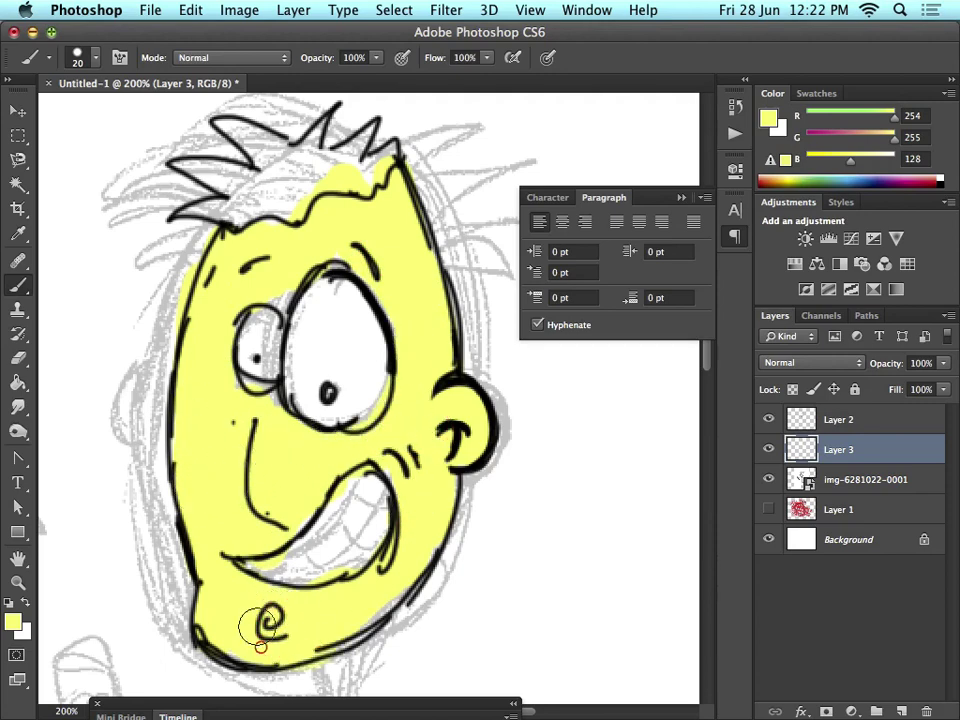
pyautogui.moveTo(384, 563)
pyautogui.mouseDown()
pyautogui.moveTo(380, 594)
pyautogui.moveTo(408, 561)
pyautogui.moveTo(426, 438)
pyautogui.mouseUp()
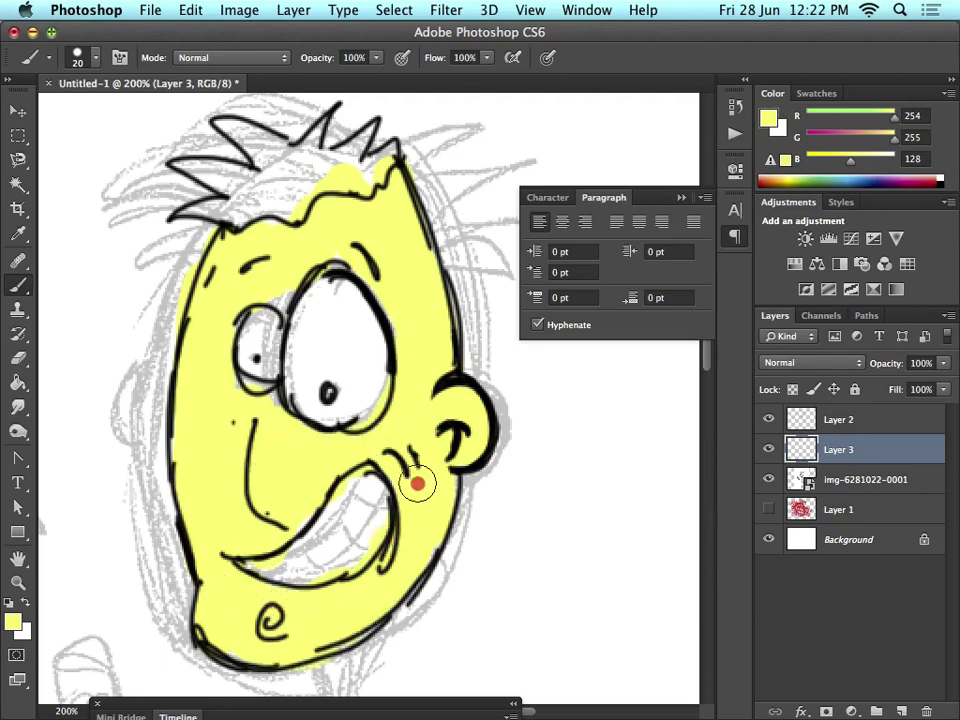
pyautogui.moveTo(322, 256); pyautogui.dragTo(284, 285)
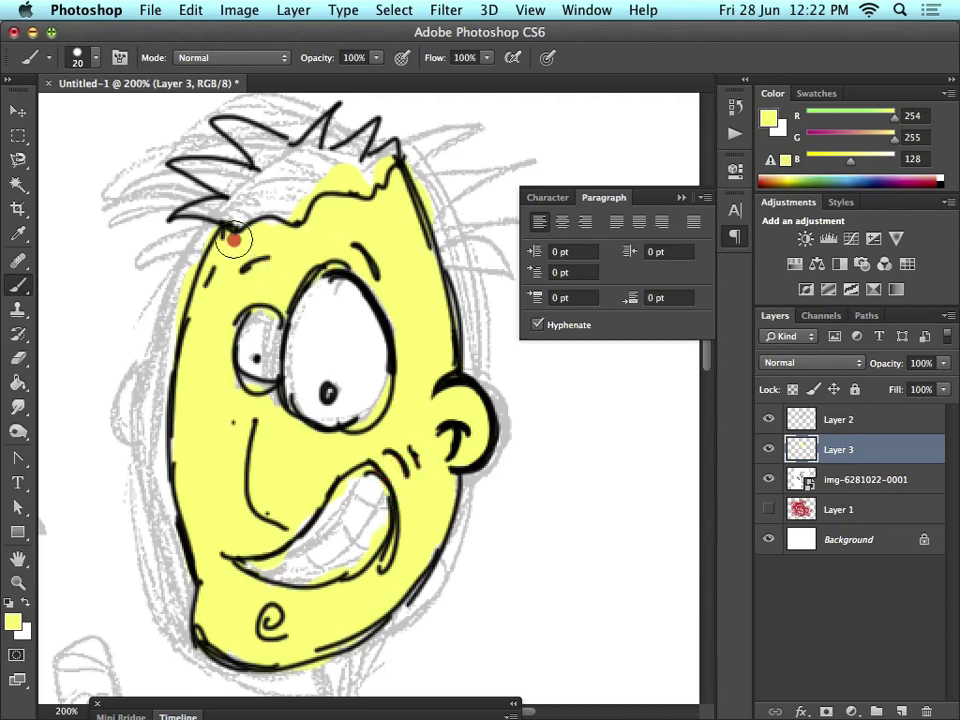
pyautogui.moveTo(233, 240); pyautogui.dragTo(230, 246)
pyautogui.moveTo(199, 454); pyautogui.dragTo(245, 457)
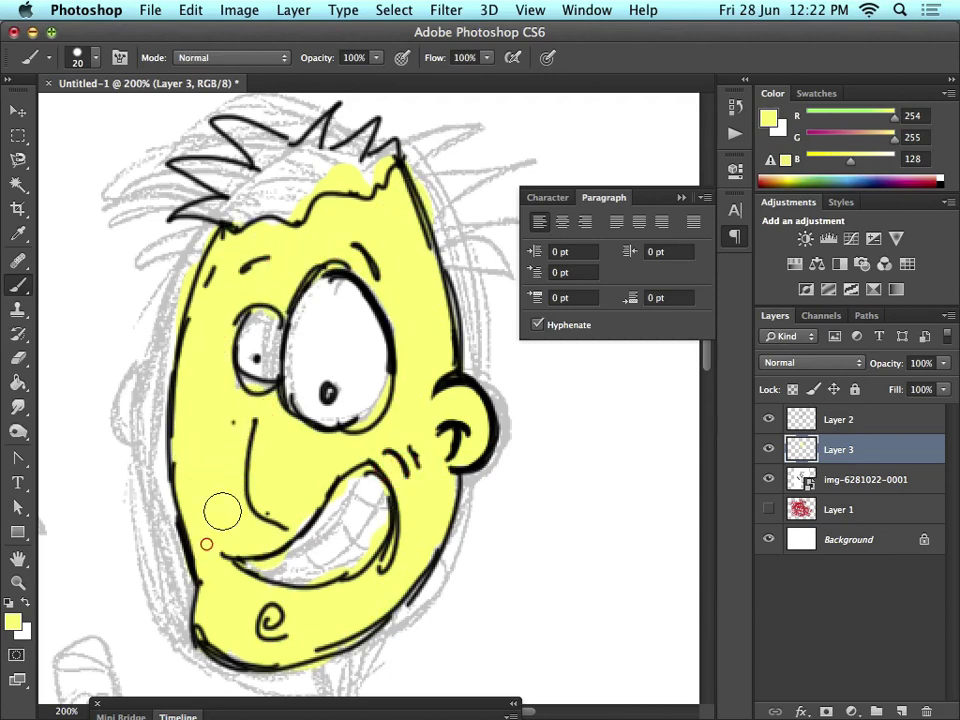
pyautogui.moveTo(222, 511); pyautogui.dragTo(190, 535)
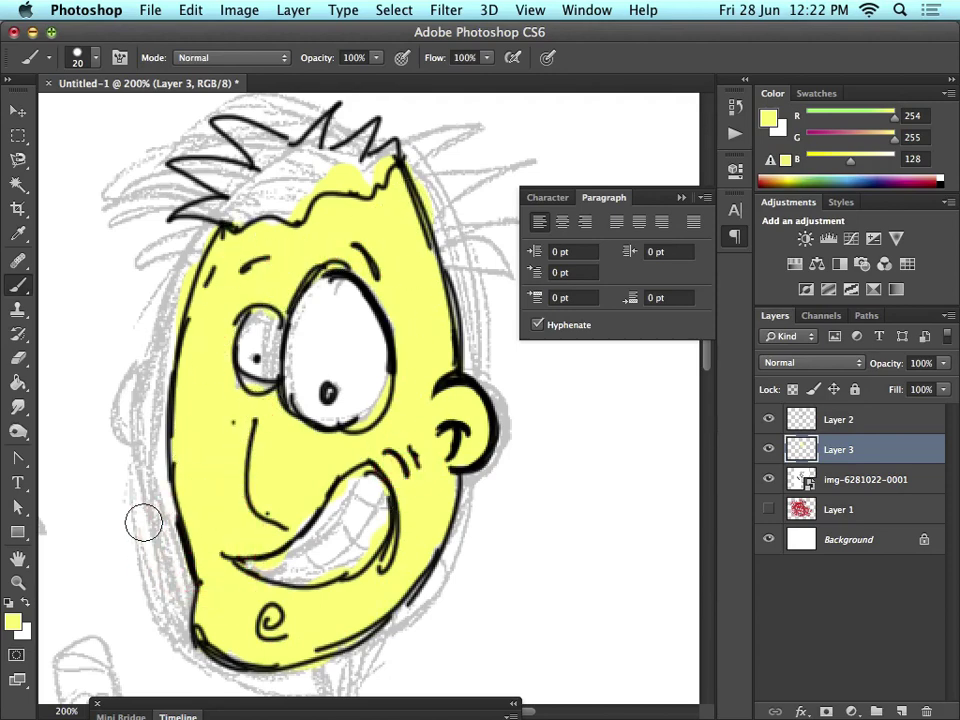
# Add a new layer above the yellow one and paint both eyes and the inside of the mouth white
pyautogui.click(903, 711)
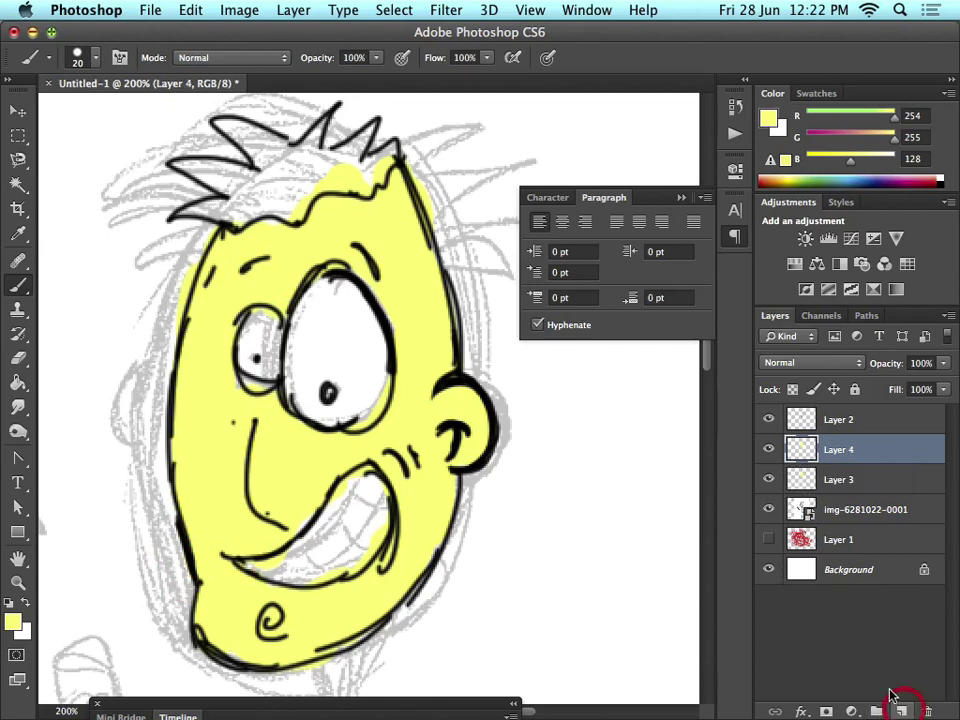
pyautogui.click(25, 603)
pyautogui.moveTo(363, 380)
pyautogui.mouseDown()
pyautogui.moveTo(349, 411)
pyautogui.moveTo(367, 369)
pyautogui.moveTo(345, 334)
pyautogui.moveTo(315, 326)
pyautogui.moveTo(326, 368)
pyautogui.mouseUp()
pyautogui.moveTo(264, 343)
pyautogui.mouseDown()
pyautogui.moveTo(259, 367)
pyautogui.moveTo(264, 336)
pyautogui.mouseUp()
pyautogui.moveTo(340, 515)
pyautogui.mouseDown()
pyautogui.moveTo(354, 543)
pyautogui.moveTo(320, 540)
pyautogui.moveTo(309, 501)
pyautogui.moveTo(298, 568)
pyautogui.mouseUp()
# Reduce the brush to 7 px and fill the remaining narrow areas of the mouth with white
pyautogui.press('[')
pyautogui.press('[')
pyautogui.press('[')
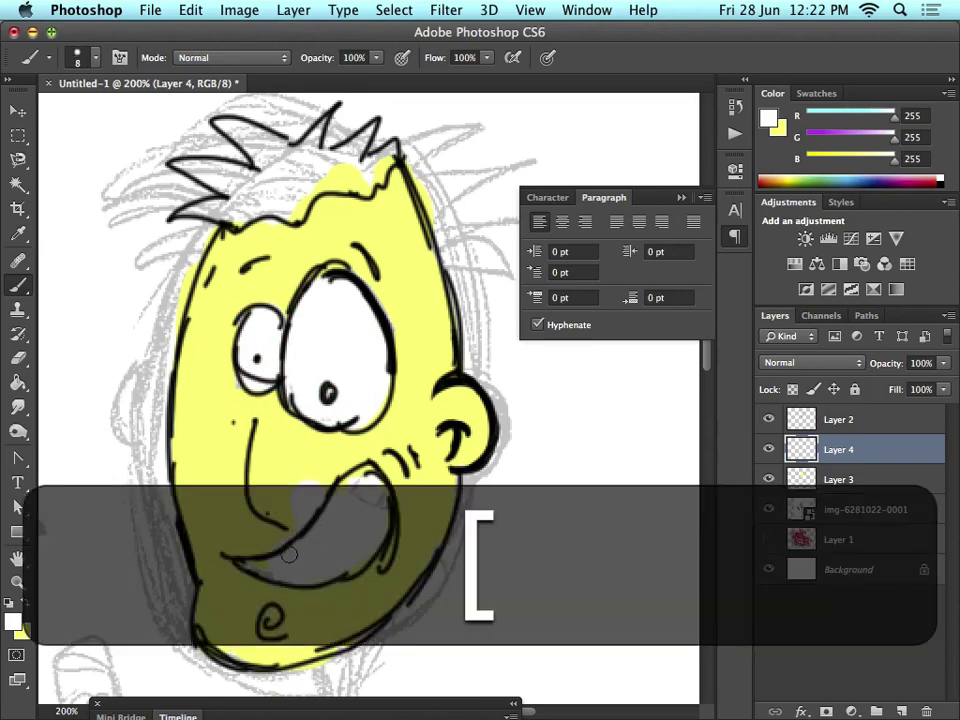
pyautogui.click(257, 561)
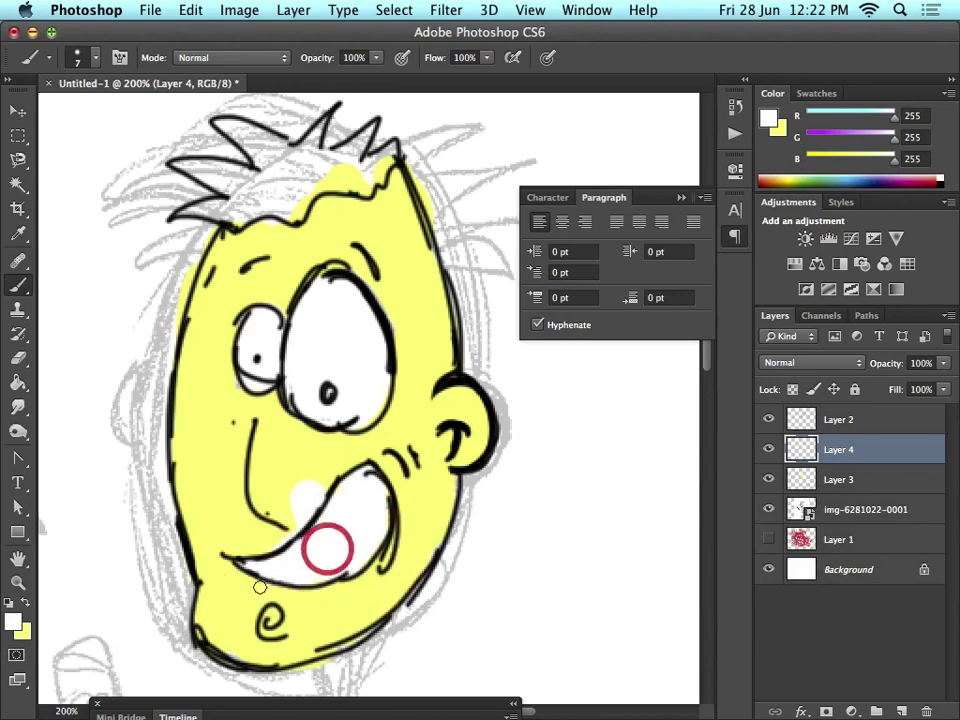
# Erase the white overspill on the cheek above the mouth with the 8 px eraser
pyautogui.press('e')
pyautogui.click(312, 484)
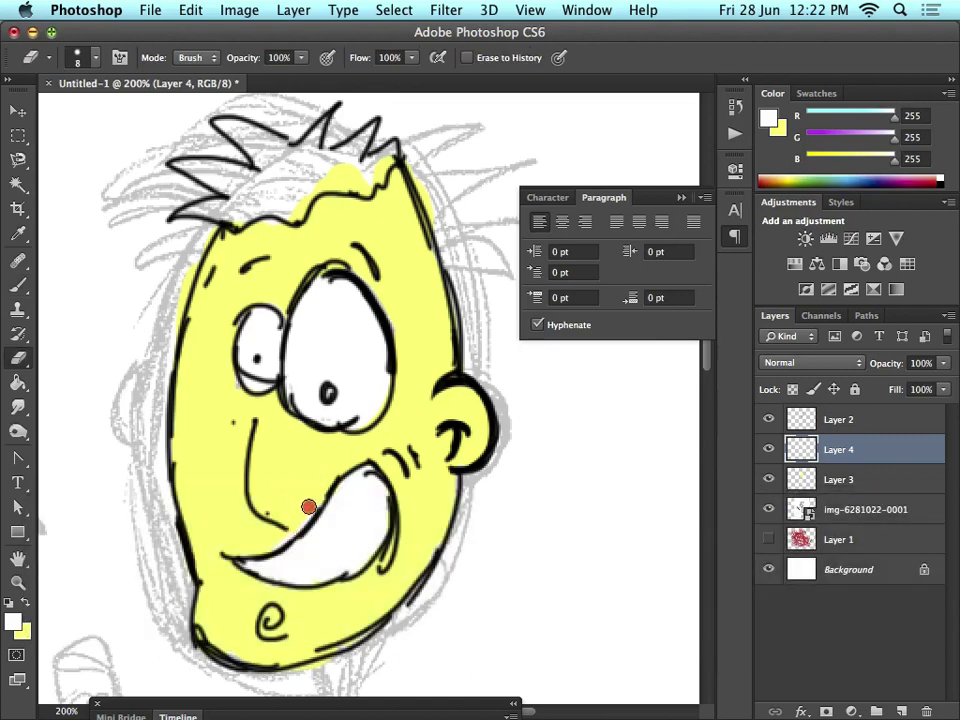
pyautogui.moveTo(272, 535); pyautogui.dragTo(300, 507)
# On Layer 3, burn the midtones at 50% exposure along the face edge above the ear and around the cheek creases, using 30 and 20 px brushes
pyautogui.click(768, 479)
pyautogui.click(768, 479)
pyautogui.click(815, 482)
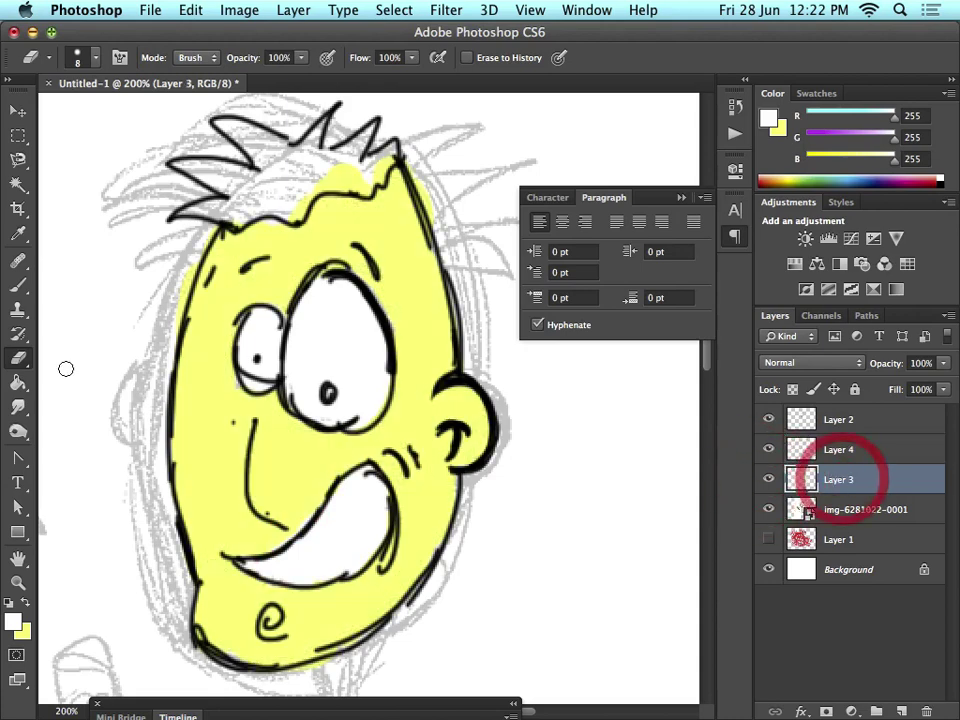
pyautogui.click(18, 406)
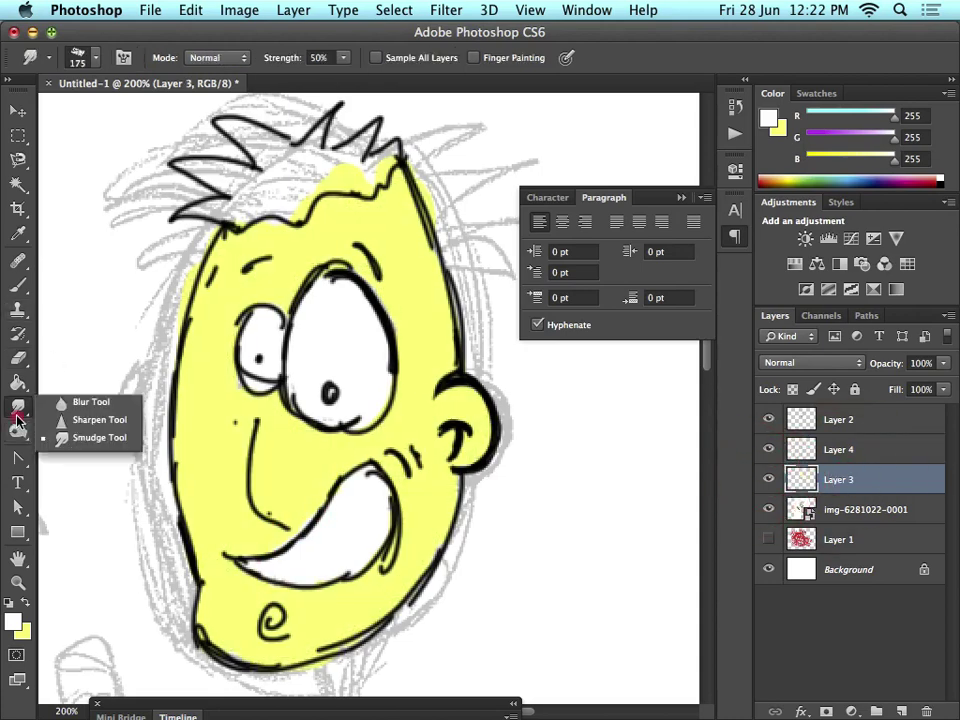
pyautogui.click(18, 430)
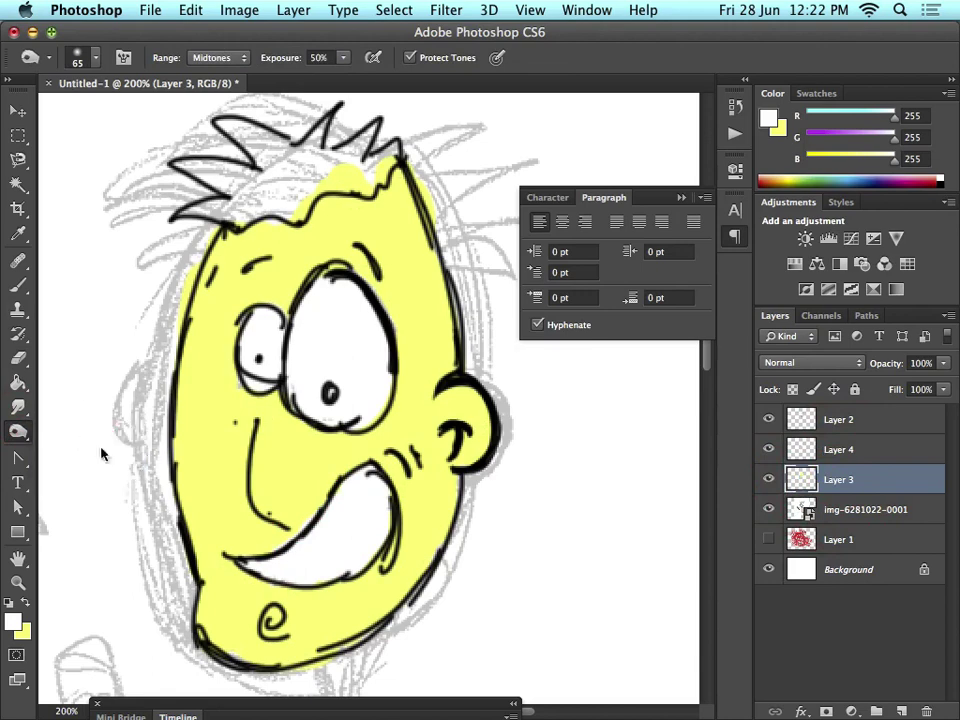
pyautogui.press('[')
pyautogui.press('[')
pyautogui.press('[')
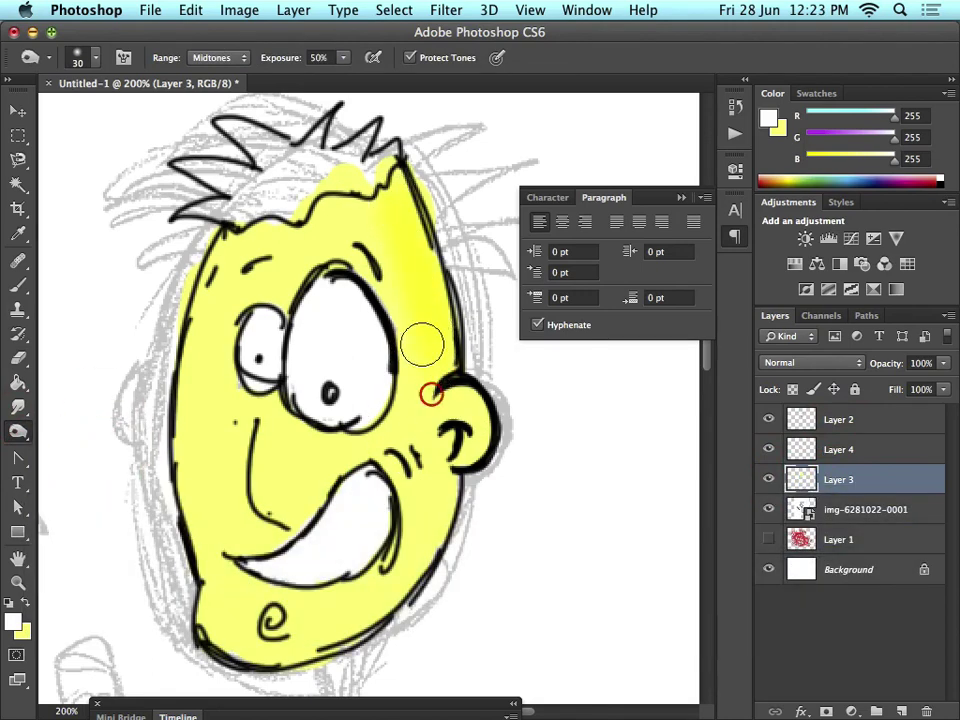
pyautogui.press('[')
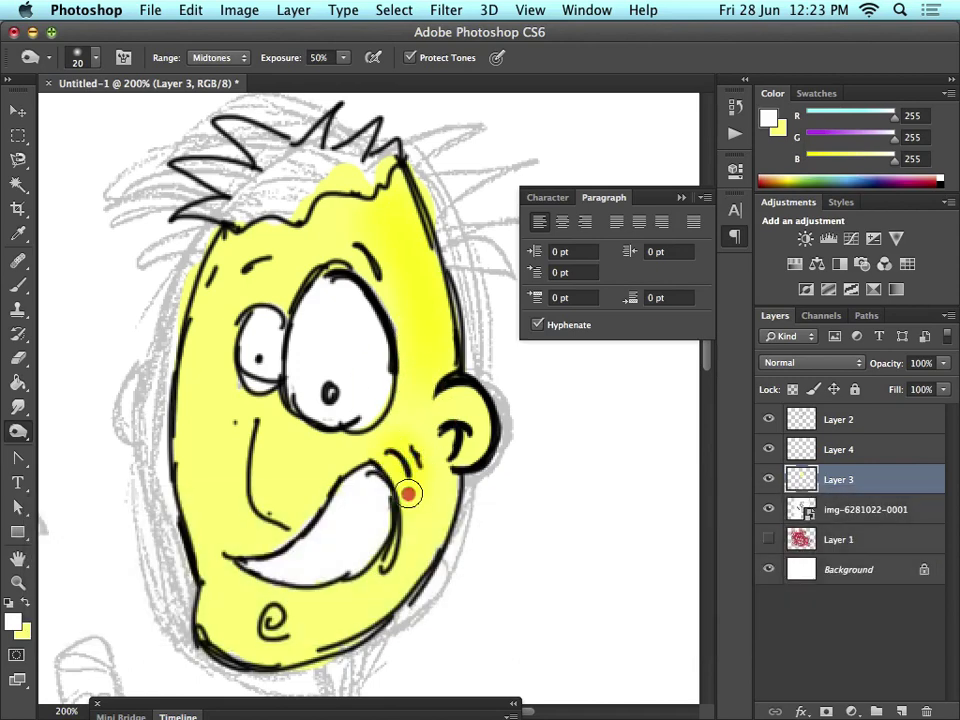
pyautogui.click(420, 454)
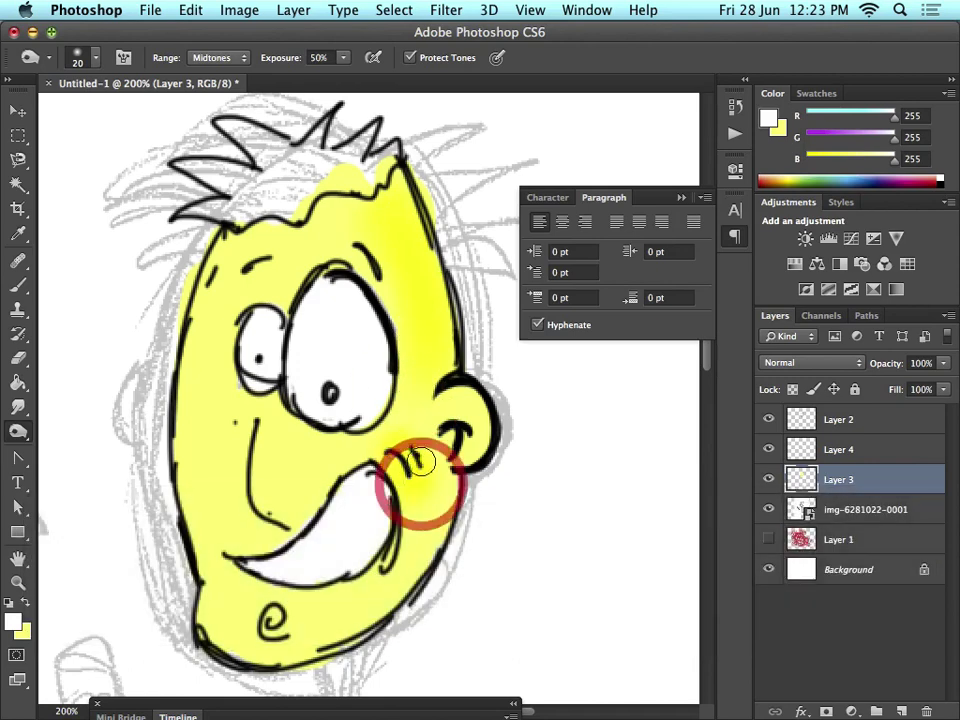
pyautogui.click(396, 444)
# Set the Burn tool's range to Highlights and shade the forehead edge, beside the nose, the ear and below the mouth
pyautogui.click(238, 58)
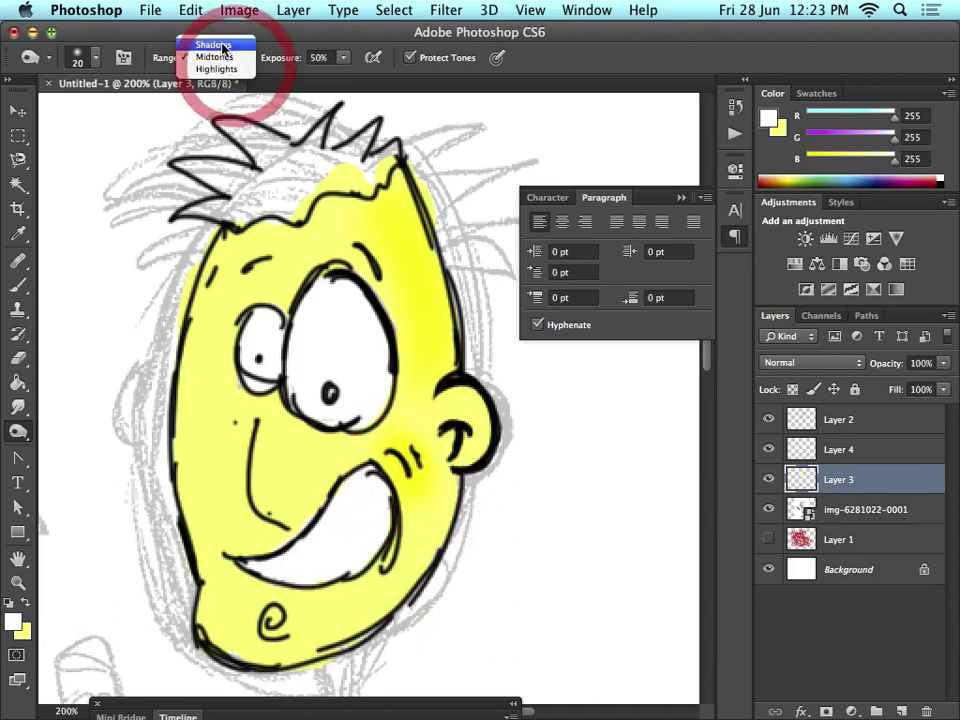
pyautogui.click(222, 71)
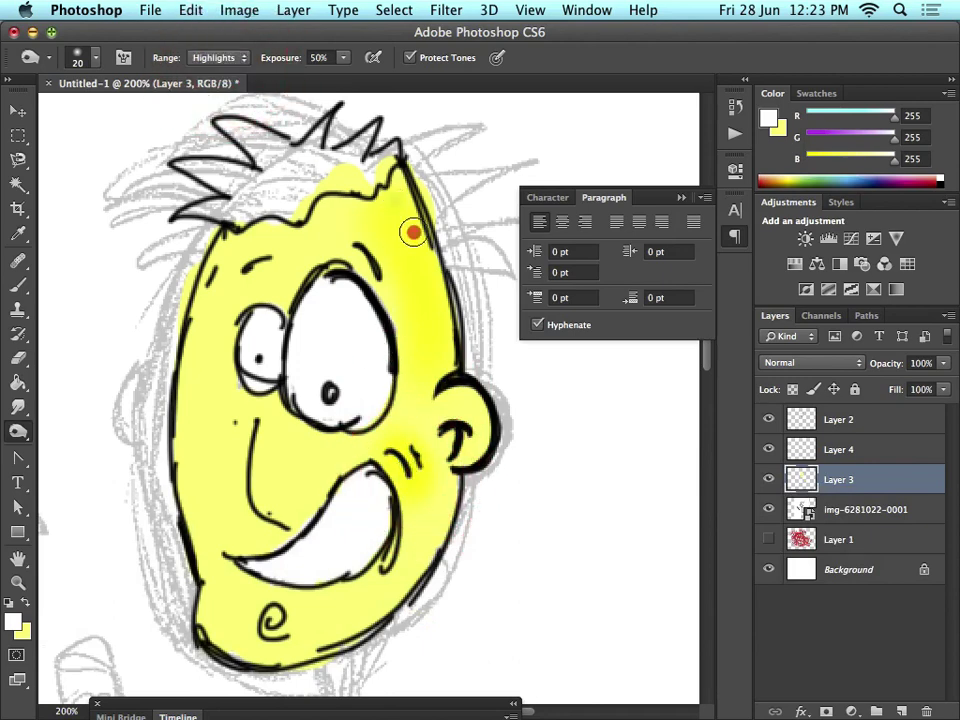
pyautogui.press(']')
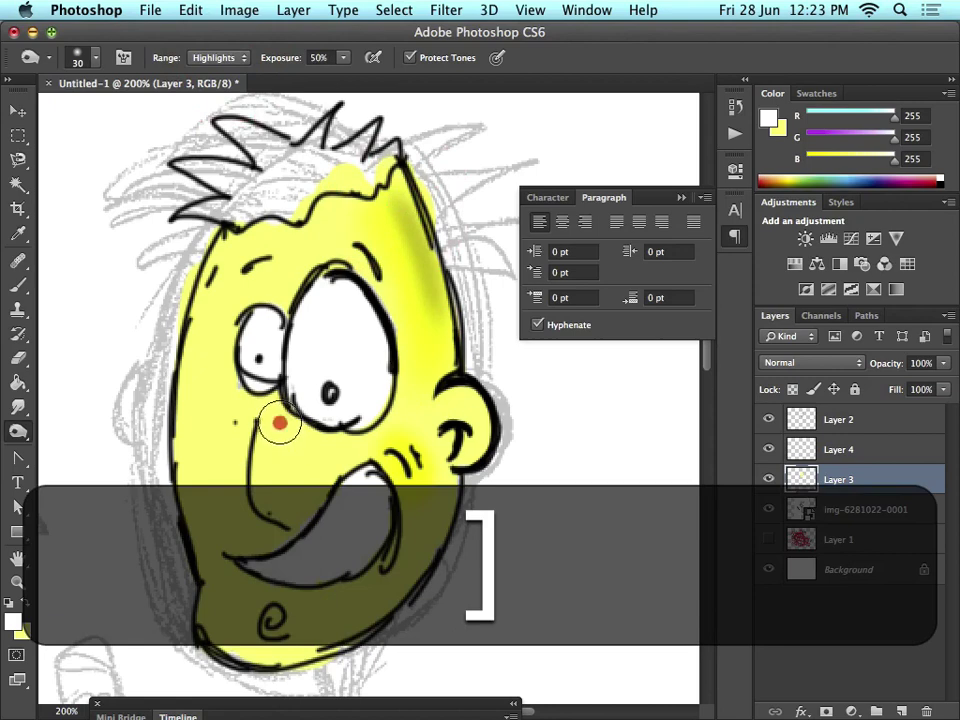
pyautogui.moveTo(279, 424)
pyautogui.mouseDown()
pyautogui.moveTo(279, 491)
pyautogui.moveTo(265, 512)
pyautogui.mouseUp()
pyautogui.press('[')
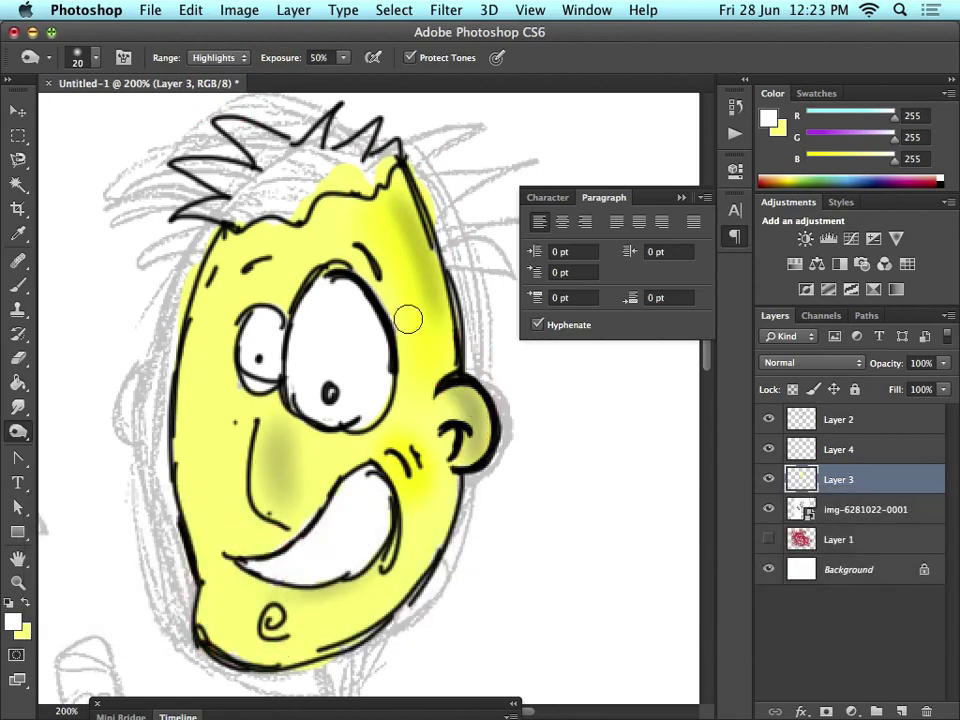
# Return the burn range to Midtones and deepen the yellow on the forehead, ear-side cheek, jaw and chin with 30 and 40 px brushes
pyautogui.click(214, 57)
pyautogui.click(214, 44)
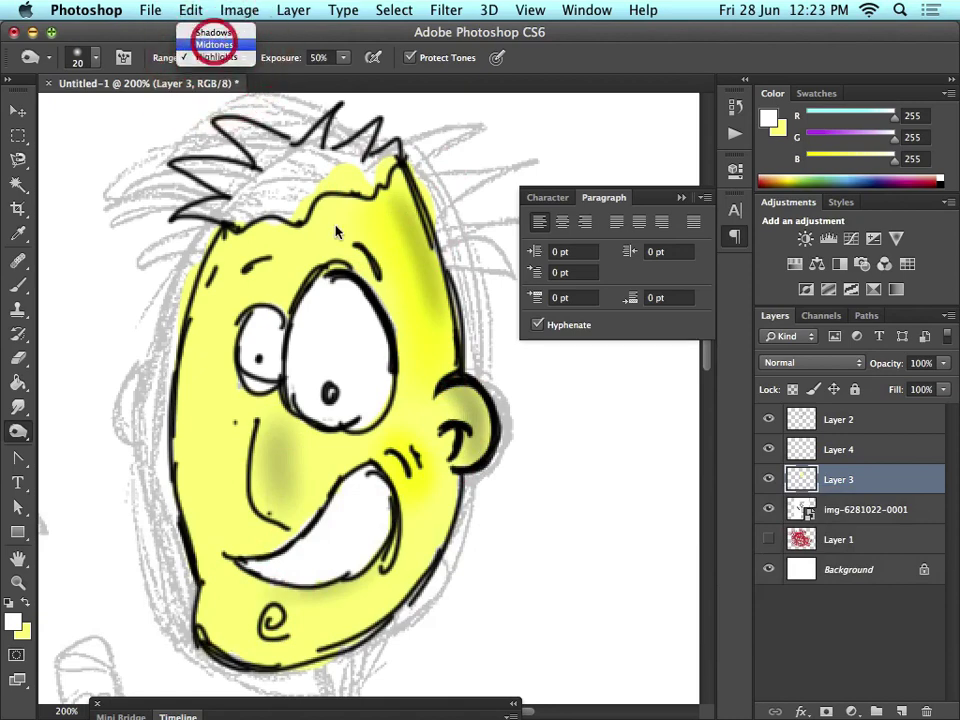
pyautogui.press(']')
pyautogui.moveTo(382, 221)
pyautogui.mouseDown()
pyautogui.moveTo(411, 370)
pyautogui.moveTo(374, 233)
pyautogui.moveTo(427, 380)
pyautogui.mouseUp()
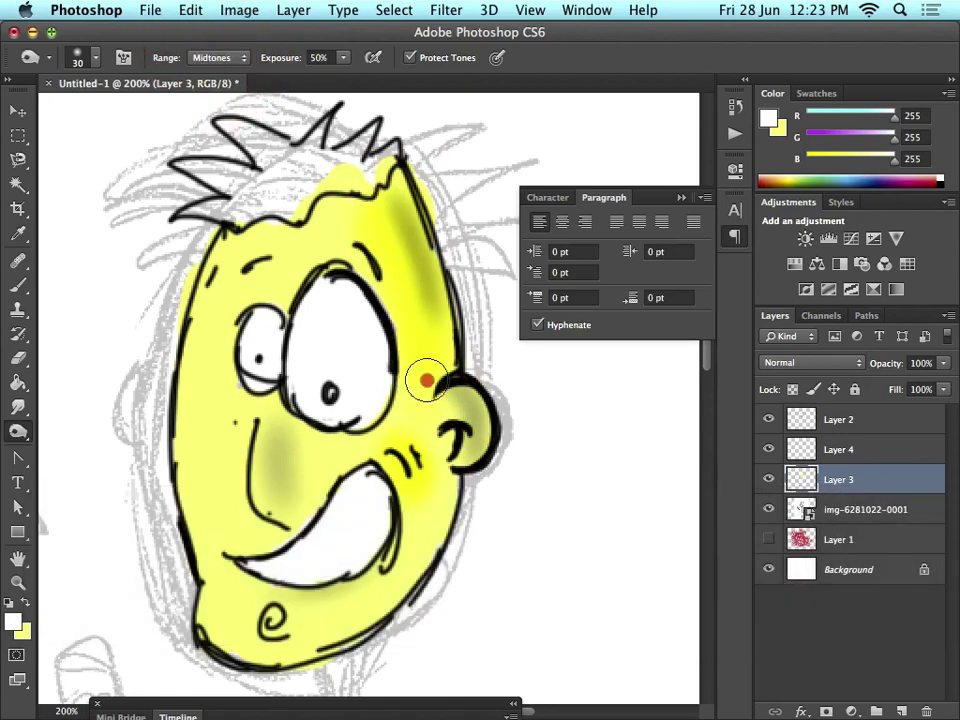
pyautogui.moveTo(415, 308); pyautogui.dragTo(415, 417)
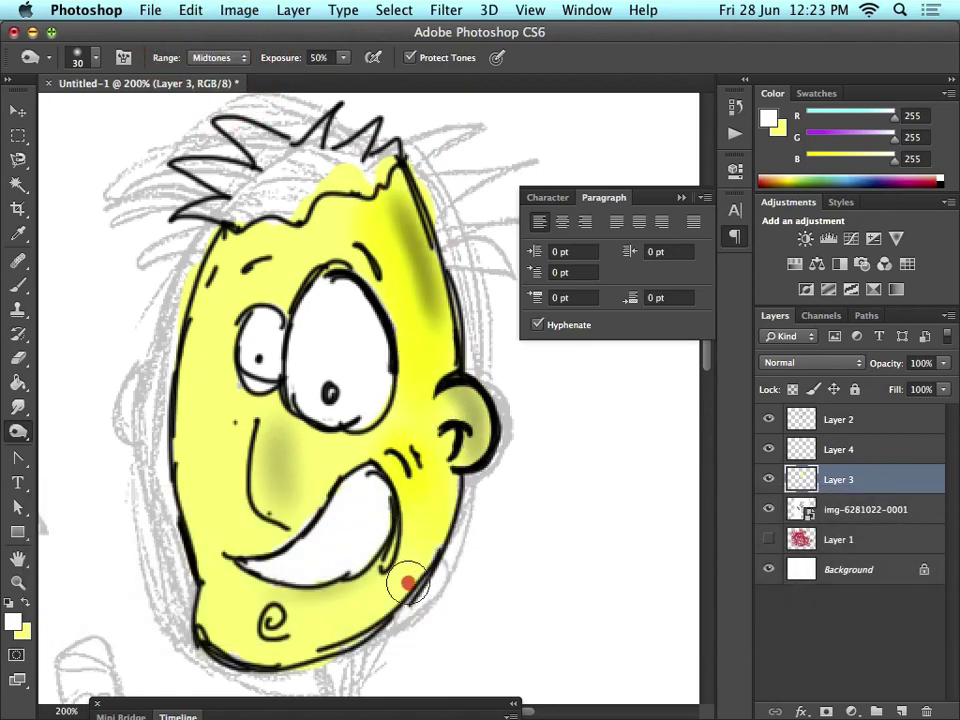
pyautogui.moveTo(308, 628)
pyautogui.mouseDown()
pyautogui.moveTo(229, 621)
pyautogui.moveTo(386, 590)
pyautogui.moveTo(380, 597)
pyautogui.mouseUp()
pyautogui.press(']')
pyautogui.moveTo(274, 628); pyautogui.dragTo(266, 611)
pyautogui.moveTo(360, 235); pyautogui.dragTo(349, 214)
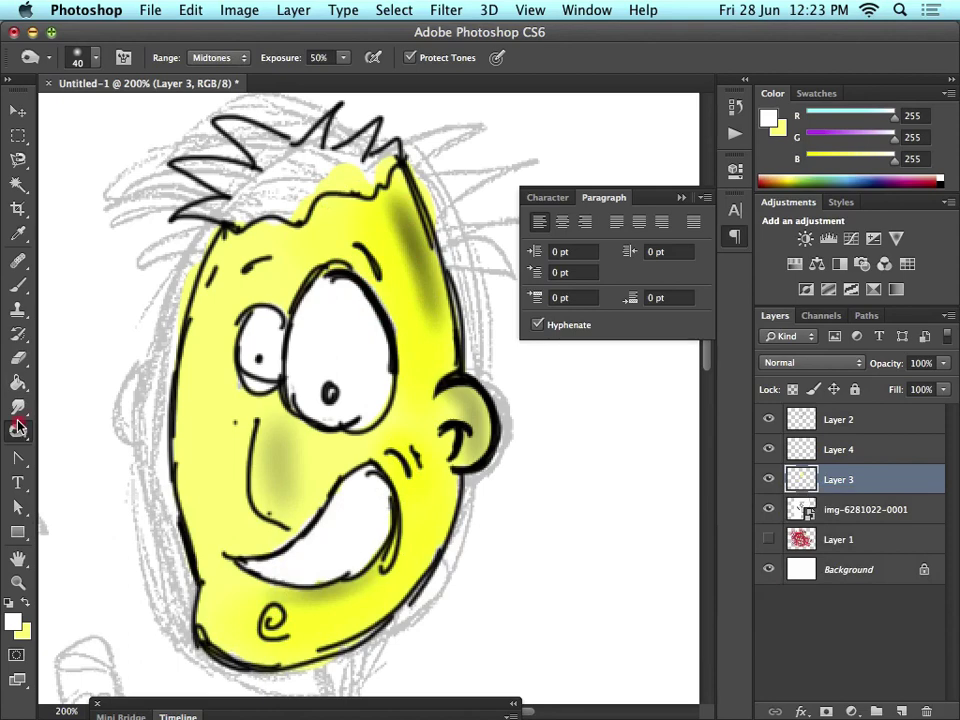
# Lighten the nose, the cheek opposite the ear and the forehead on Layer 3 with a 20 px Dodge tool set to Midtones
pyautogui.moveTo(18, 428); pyautogui.dragTo(60, 442)
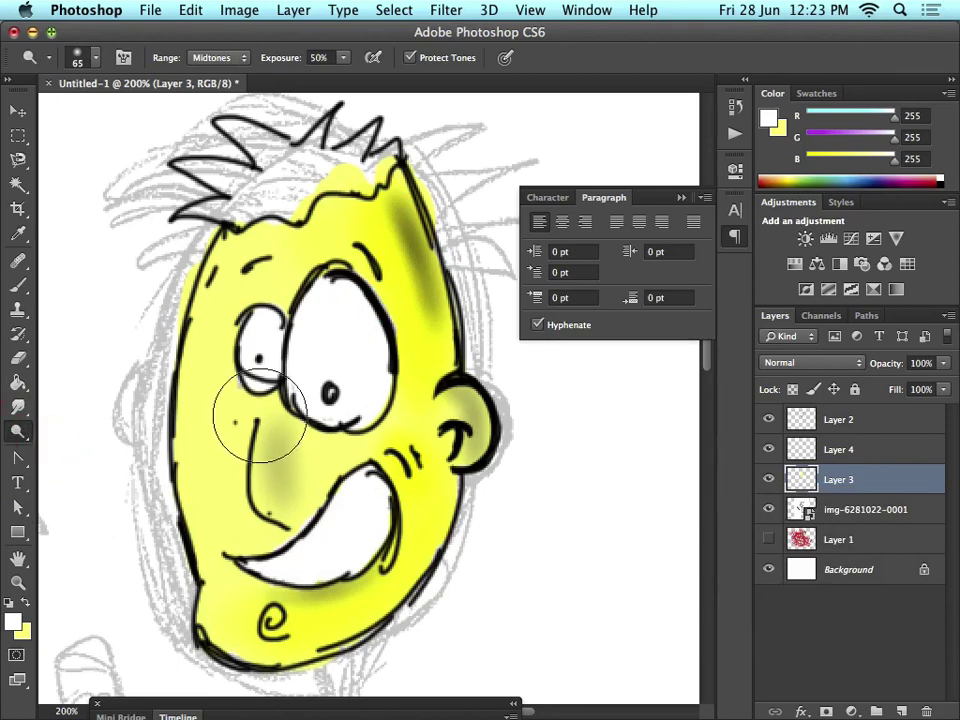
pyautogui.press('[')
pyautogui.press('[')
pyautogui.moveTo(269, 475); pyautogui.dragTo(268, 495)
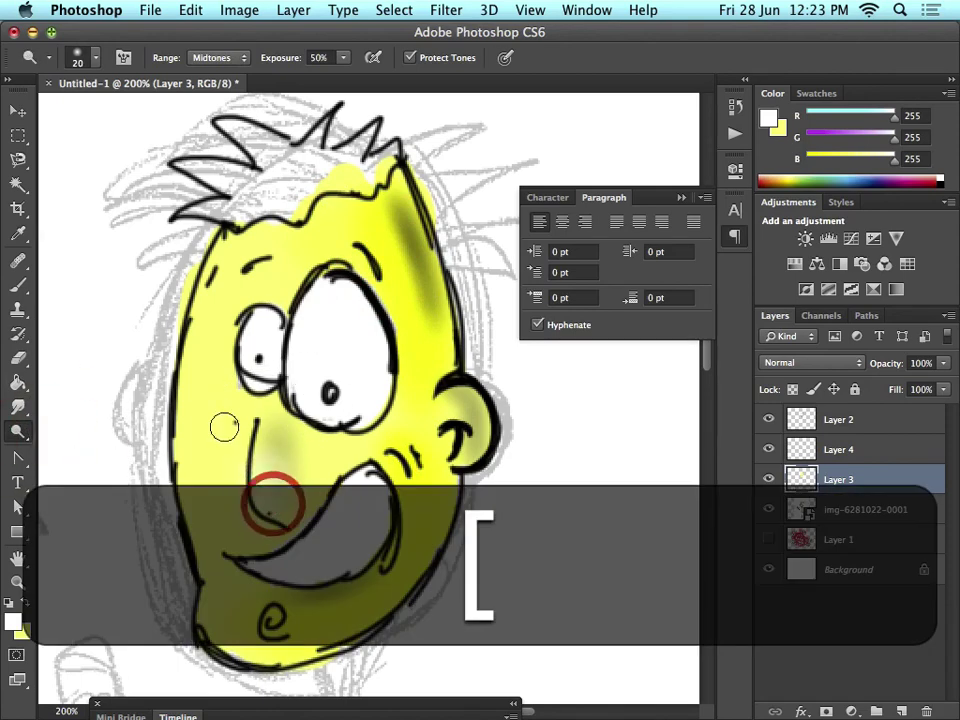
pyautogui.press('[')
pyautogui.moveTo(201, 463)
pyautogui.mouseDown()
pyautogui.moveTo(214, 444)
pyautogui.moveTo(218, 480)
pyautogui.moveTo(208, 484)
pyautogui.mouseUp()
pyautogui.click(297, 278)
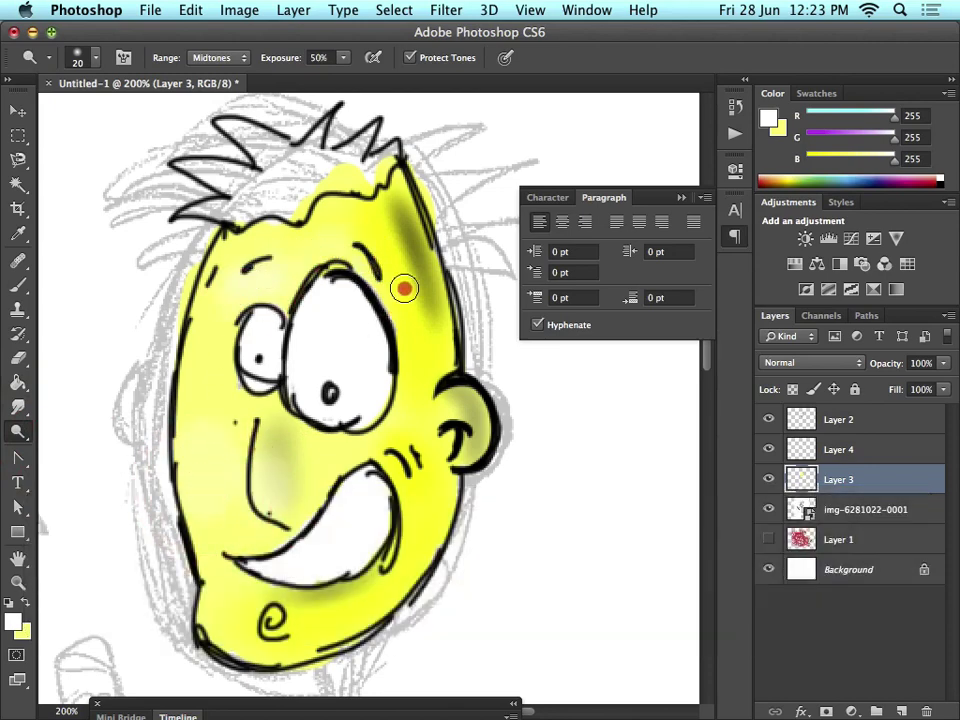
pyautogui.moveTo(404, 289); pyautogui.dragTo(378, 220)
pyautogui.press('[')
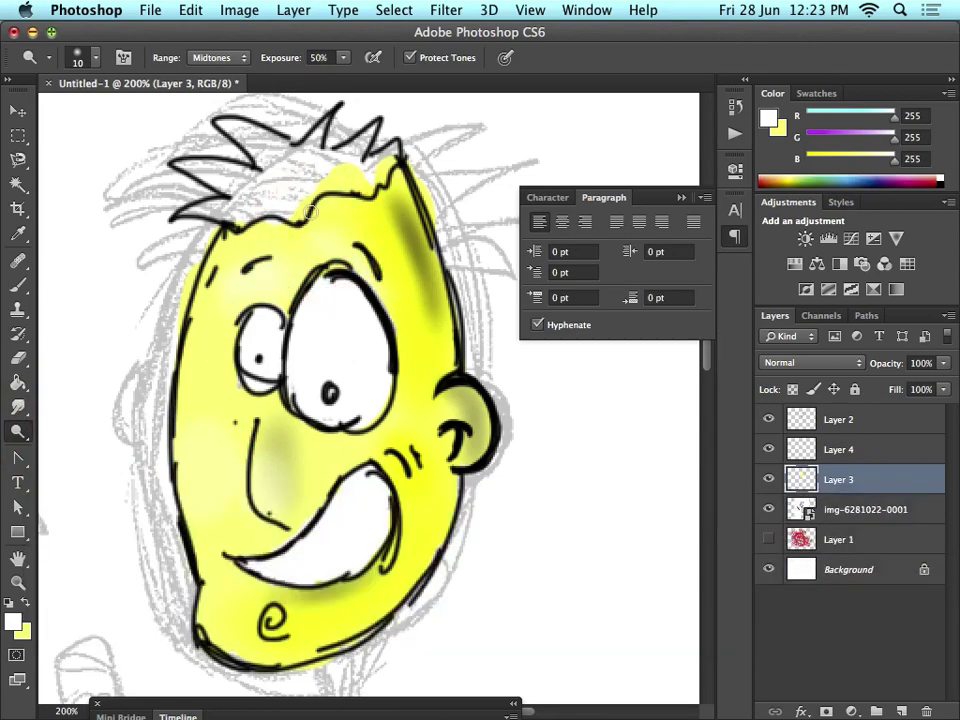
pyautogui.press('super+minus')
pyautogui.press('super+minus')
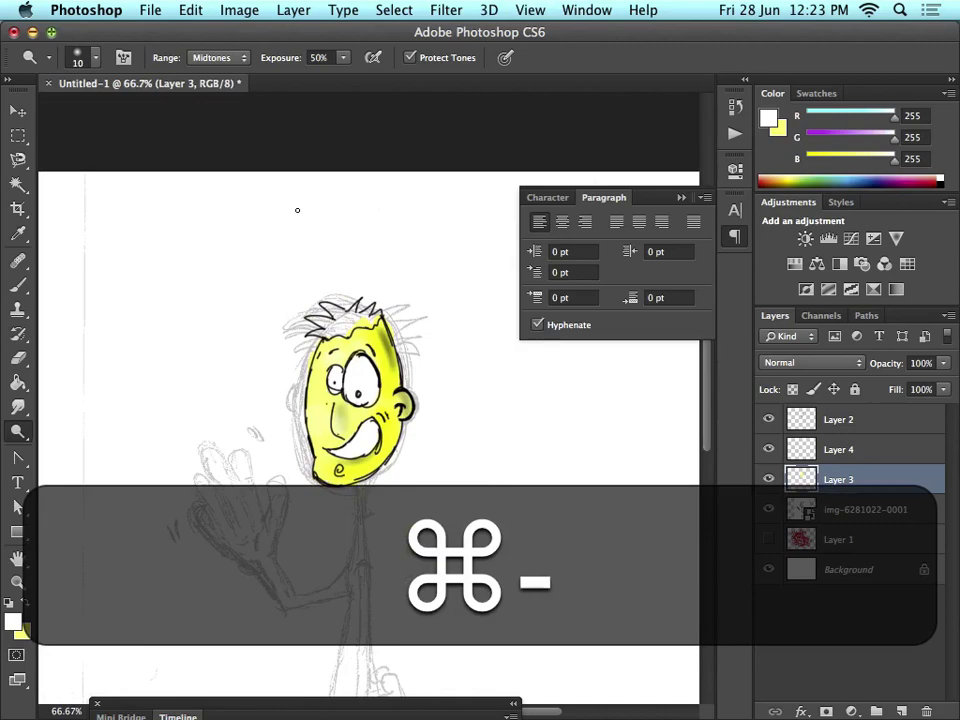
pyautogui.click(768, 509)
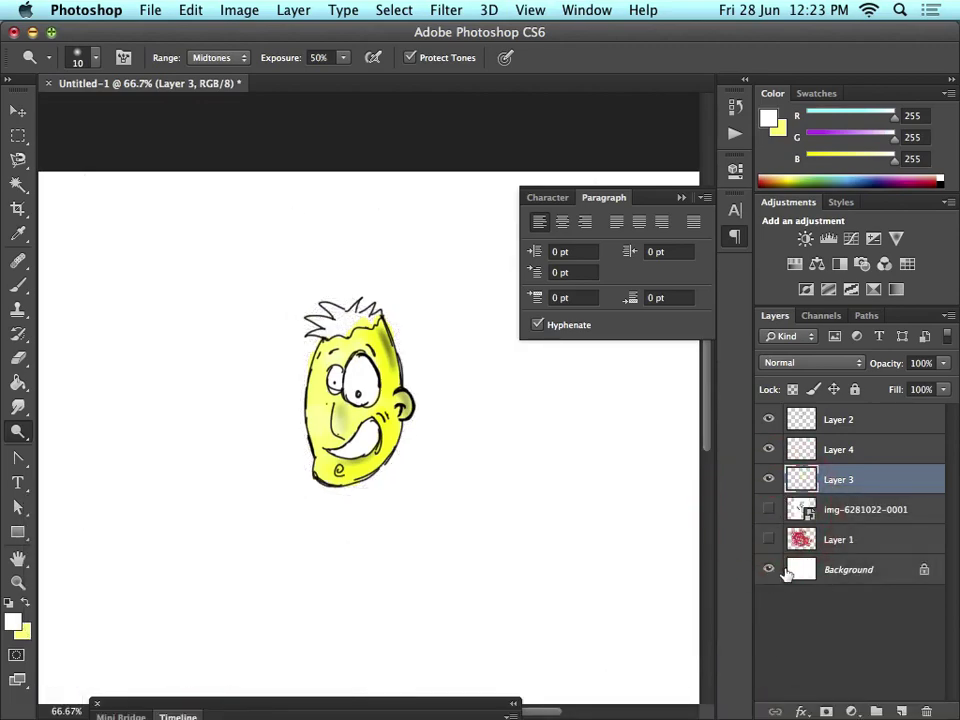
pyautogui.click(768, 569)
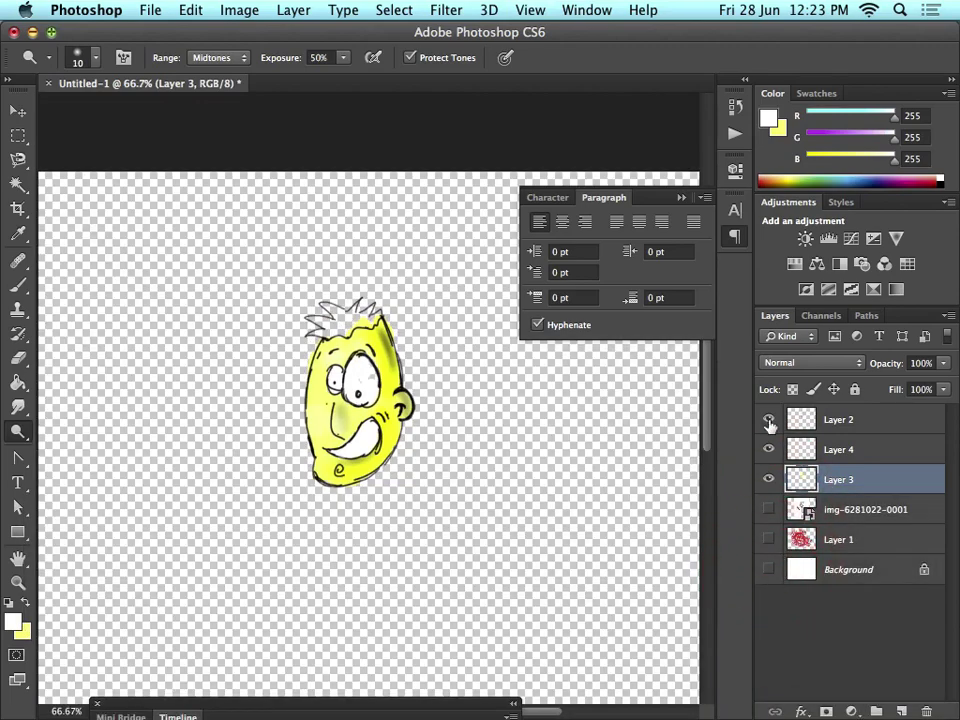
# Crop the canvas around the head to about 285 × 435 px with an unconstrained ratio
pyautogui.press('super+equal')
pyautogui.press('super+equal')
pyautogui.press('super+minus')
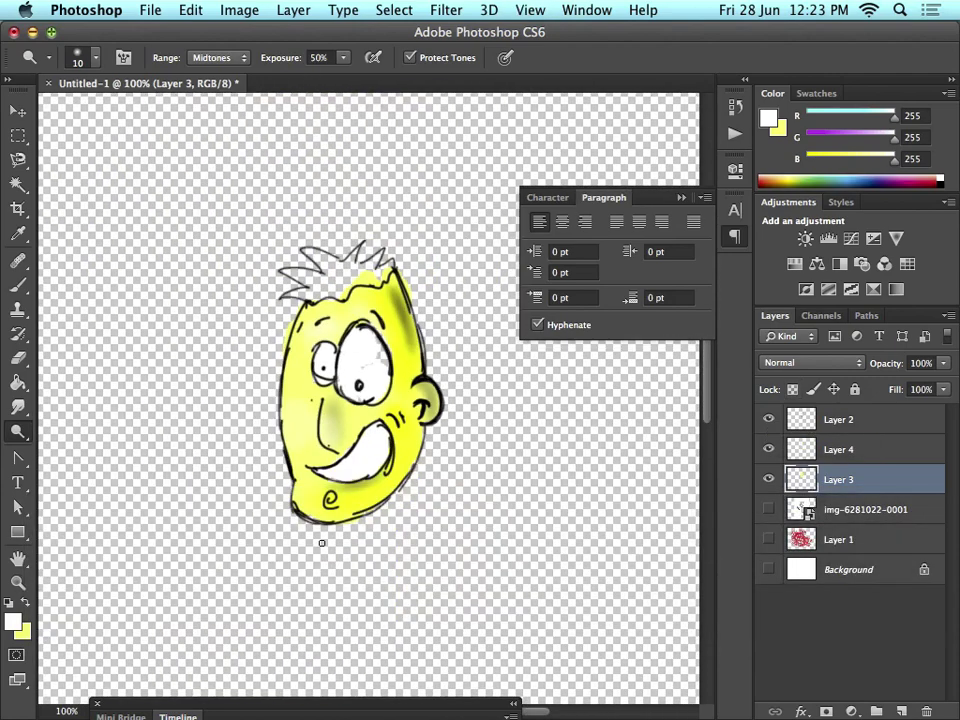
pyautogui.press('c')
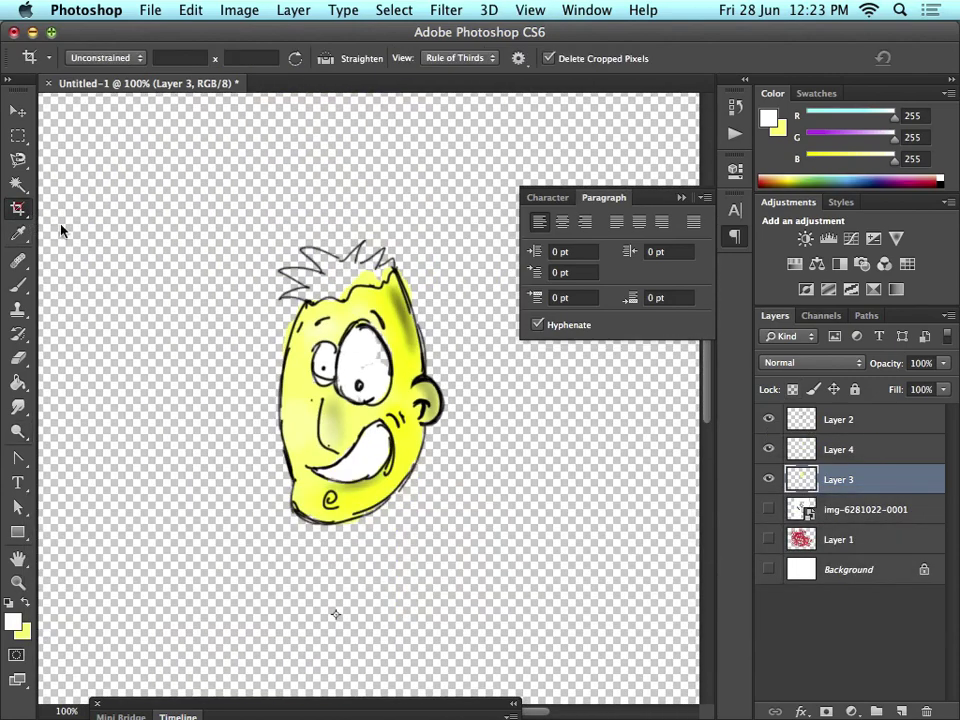
pyautogui.moveTo(217, 193); pyautogui.dragTo(482, 600)
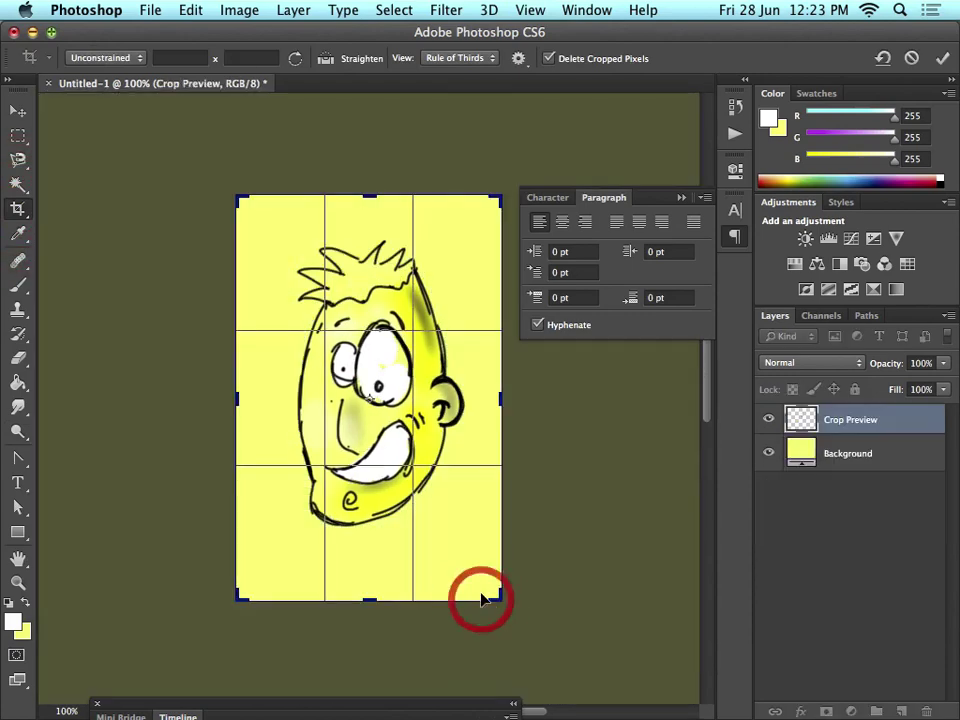
pyautogui.press('Return')
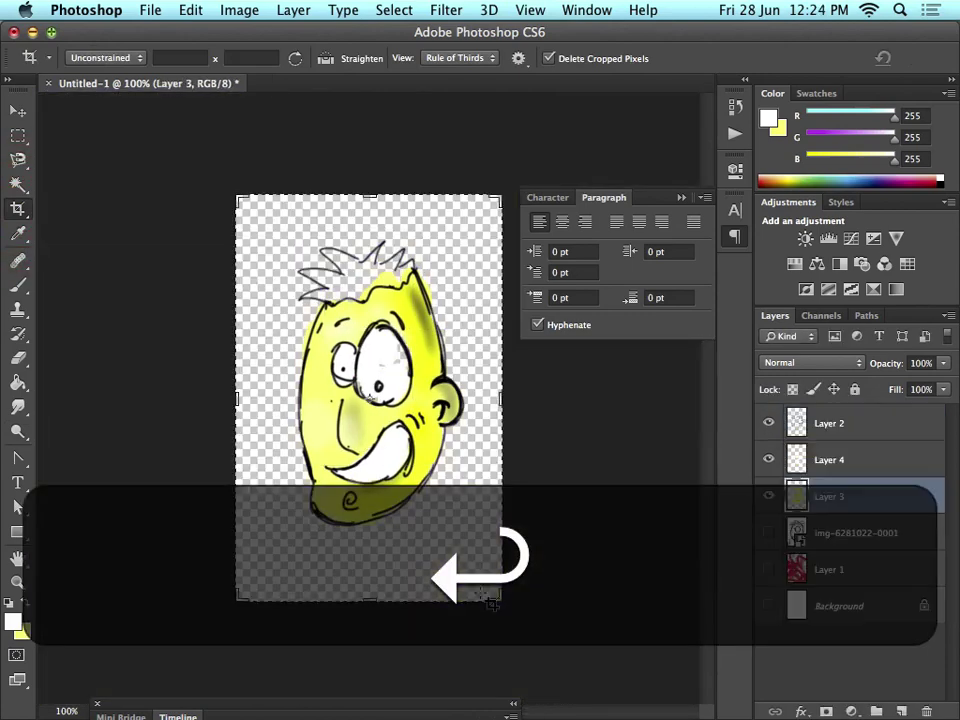
# Preview the cropped head in Save for Web with the JPEG High preset, and leave without exporting
pyautogui.click(160, 12)
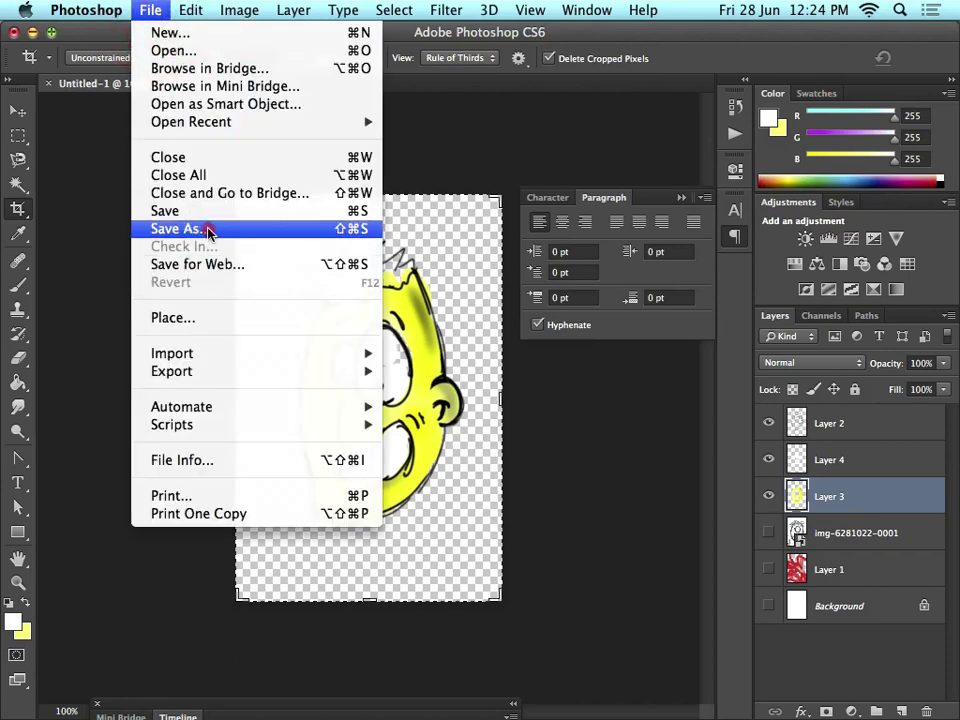
pyautogui.click(228, 265)
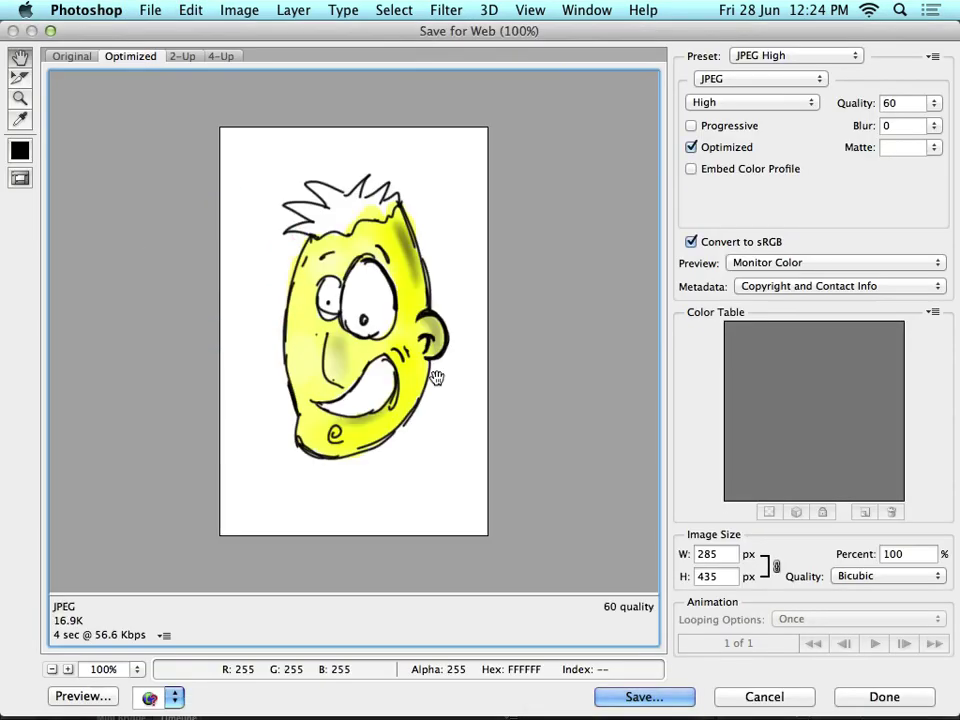
pyautogui.click(758, 698)
pyautogui.click(150, 12)
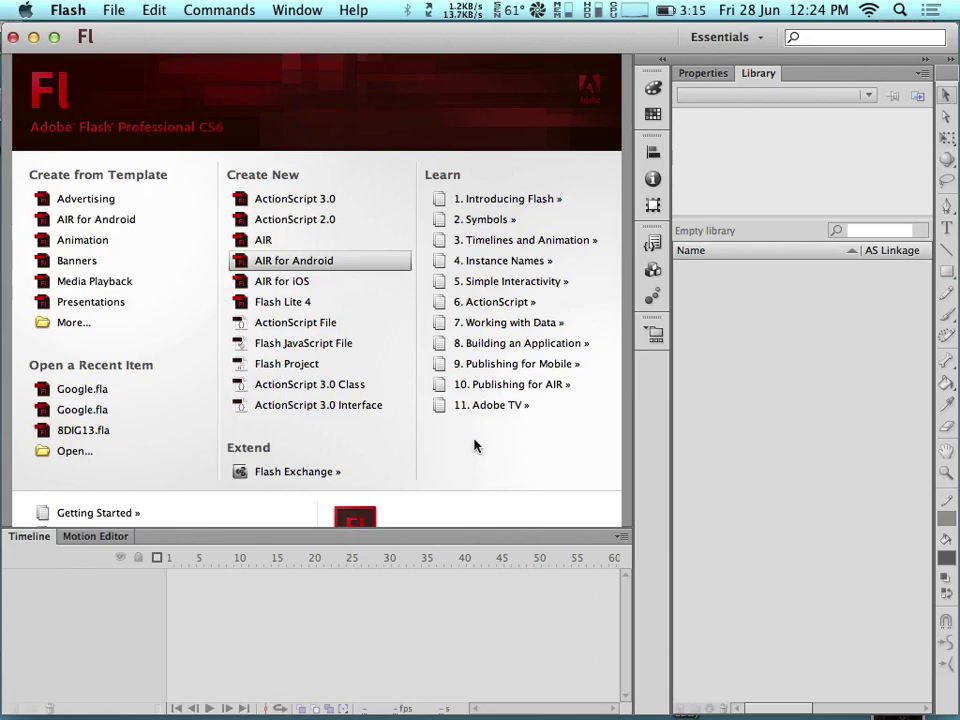
# Switch to Flash Professional, create an ActionScript 2.0 document and add a movie clip symbol named Sun in the library root
pyautogui.click(279, 221)
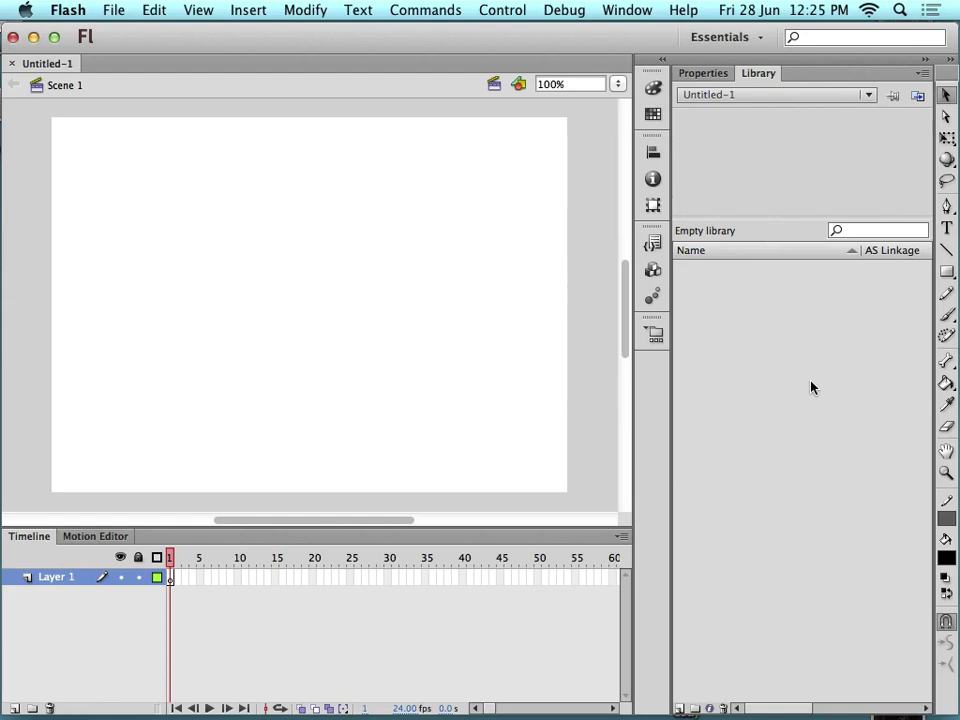
pyautogui.rightClick(784, 441)
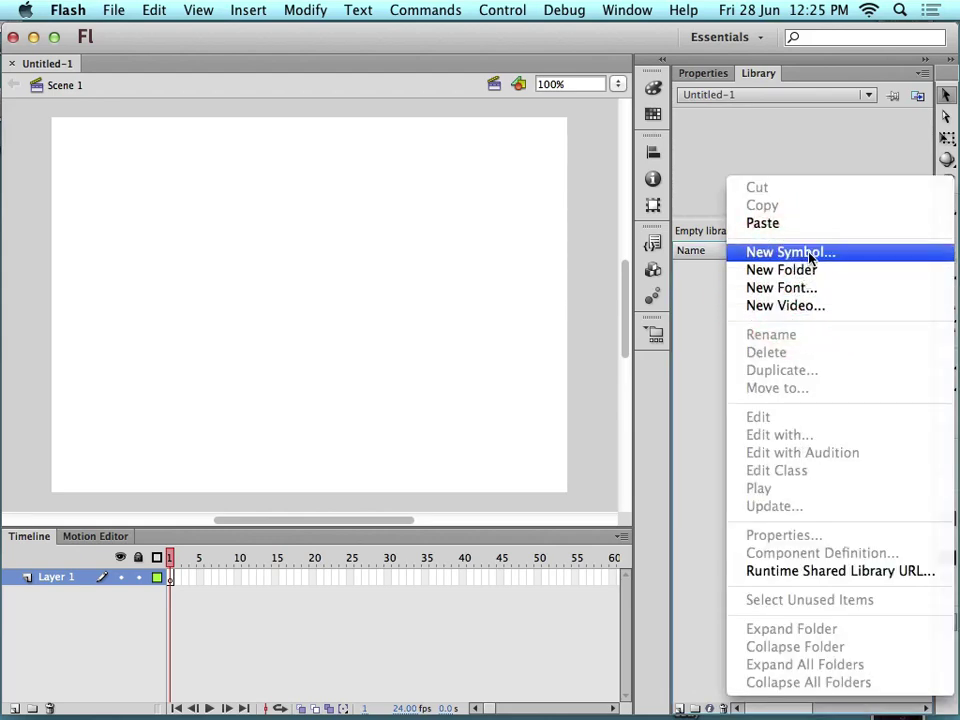
pyautogui.click(805, 252)
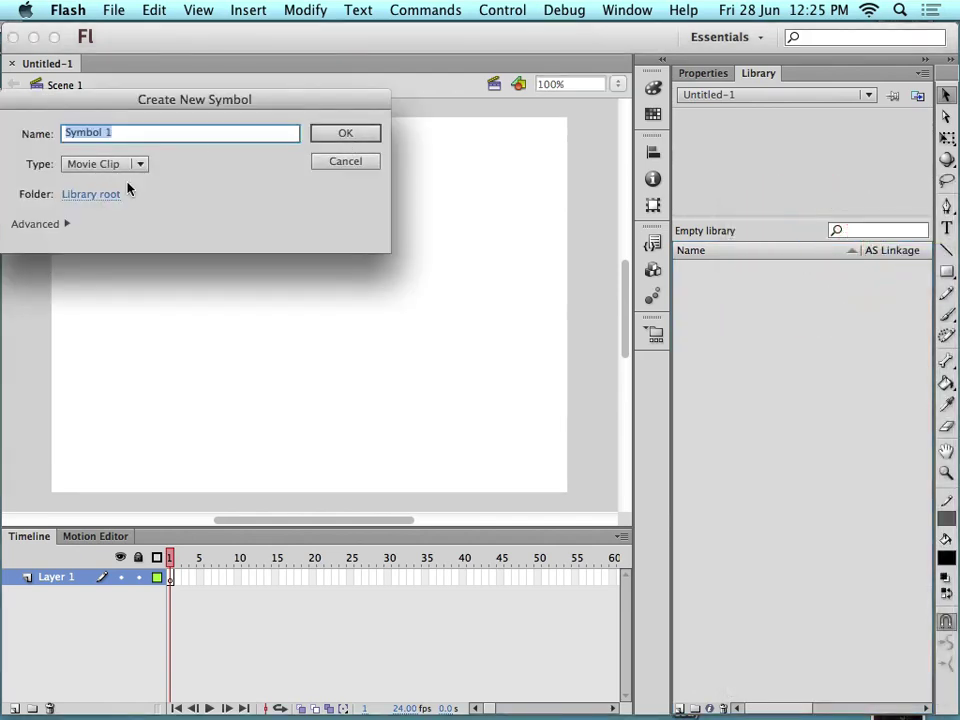
pyautogui.write('Sun')
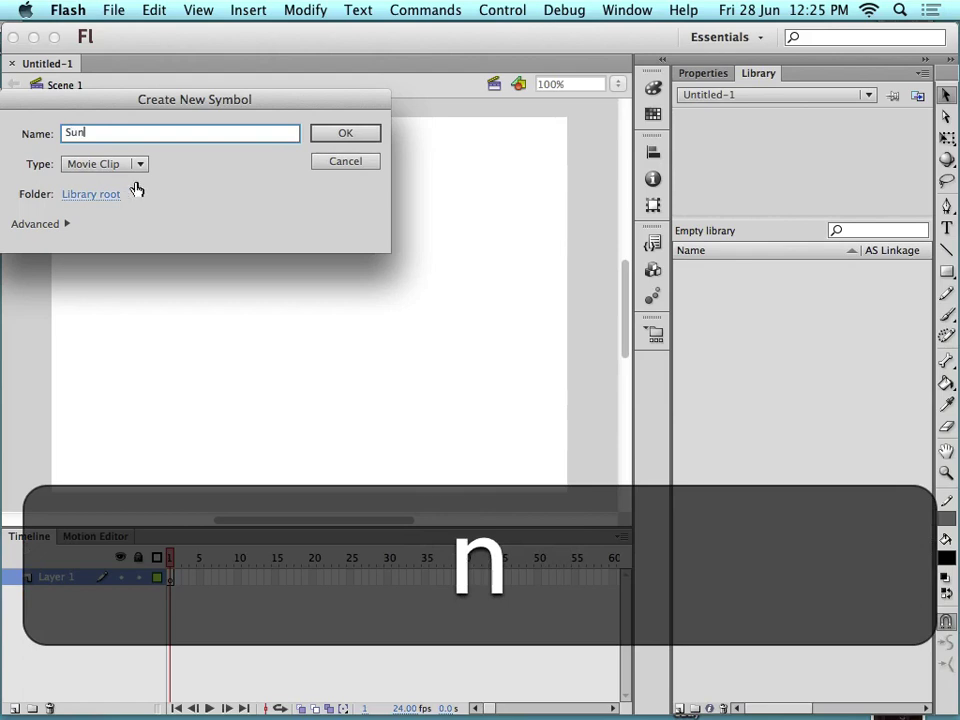
pyautogui.click(344, 134)
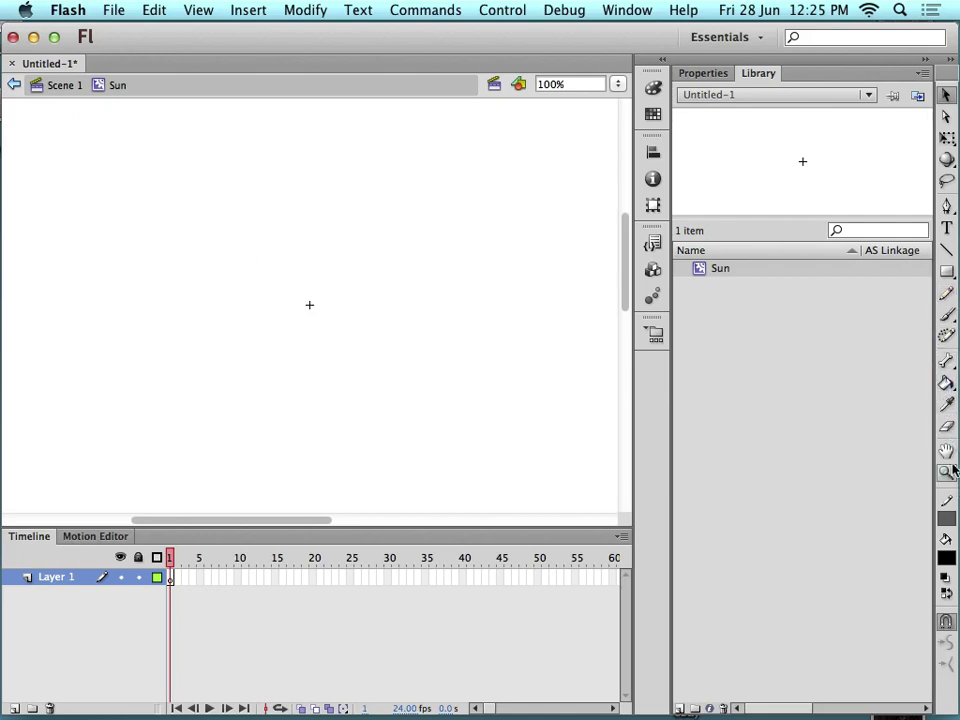
# Brush a closed yellow oval outline near the registration point of the Sun symbol, fill its inside yellow, and leave it deselected
pyautogui.press('b')
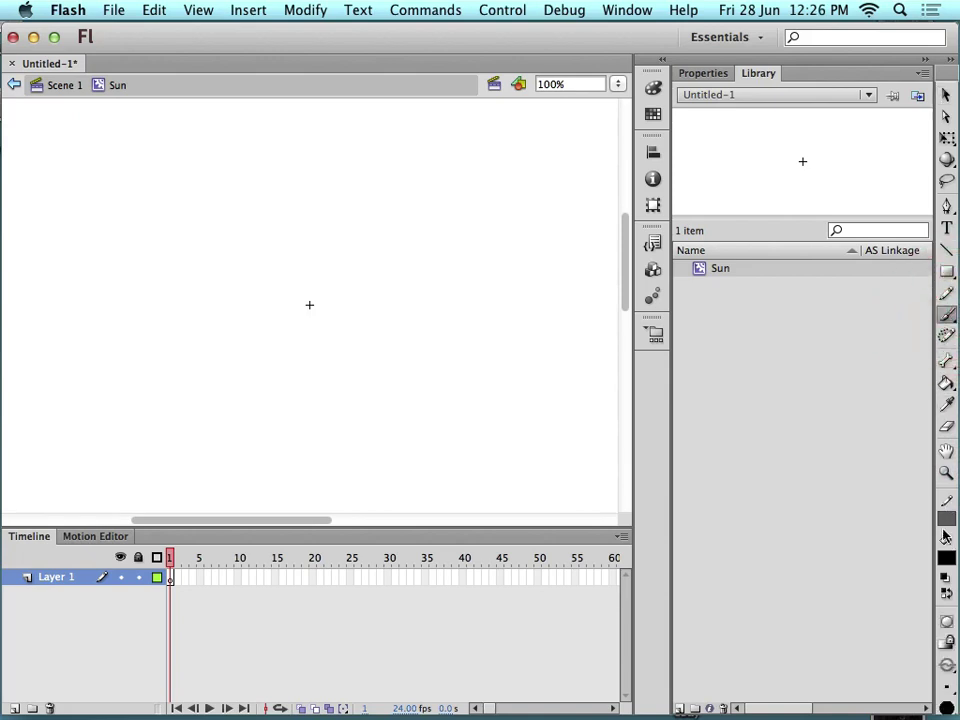
pyautogui.click(946, 522)
pyautogui.click(942, 449)
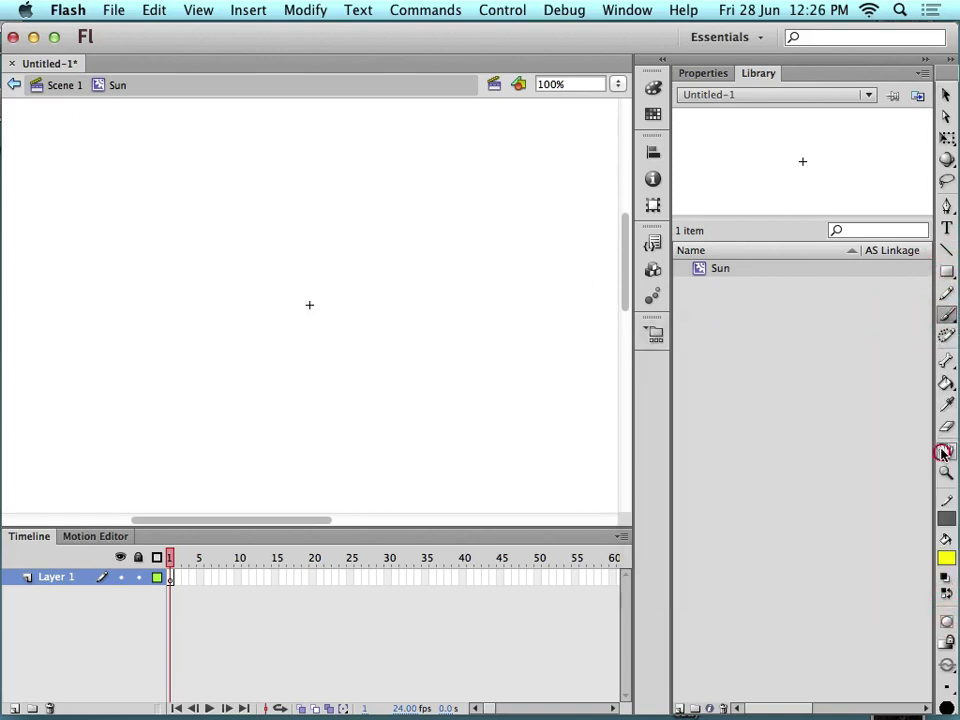
pyautogui.moveTo(364, 214)
pyautogui.mouseDown()
pyautogui.moveTo(289, 248)
pyautogui.moveTo(297, 342)
pyautogui.moveTo(391, 344)
pyautogui.moveTo(405, 245)
pyautogui.moveTo(365, 208)
pyautogui.mouseUp()
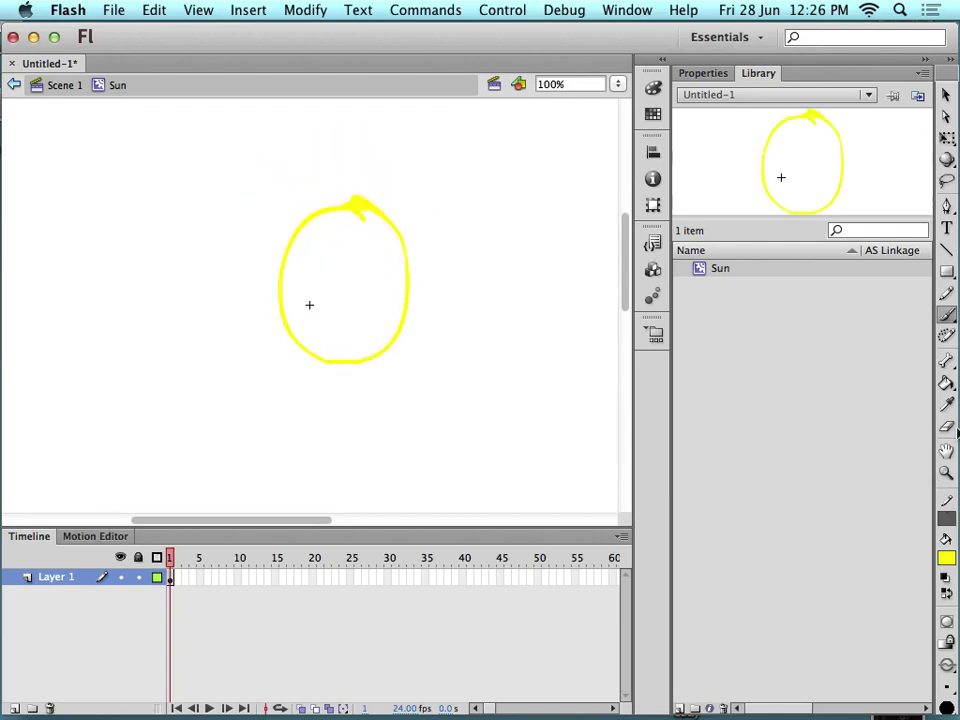
pyautogui.click(946, 383)
pyautogui.click(364, 273)
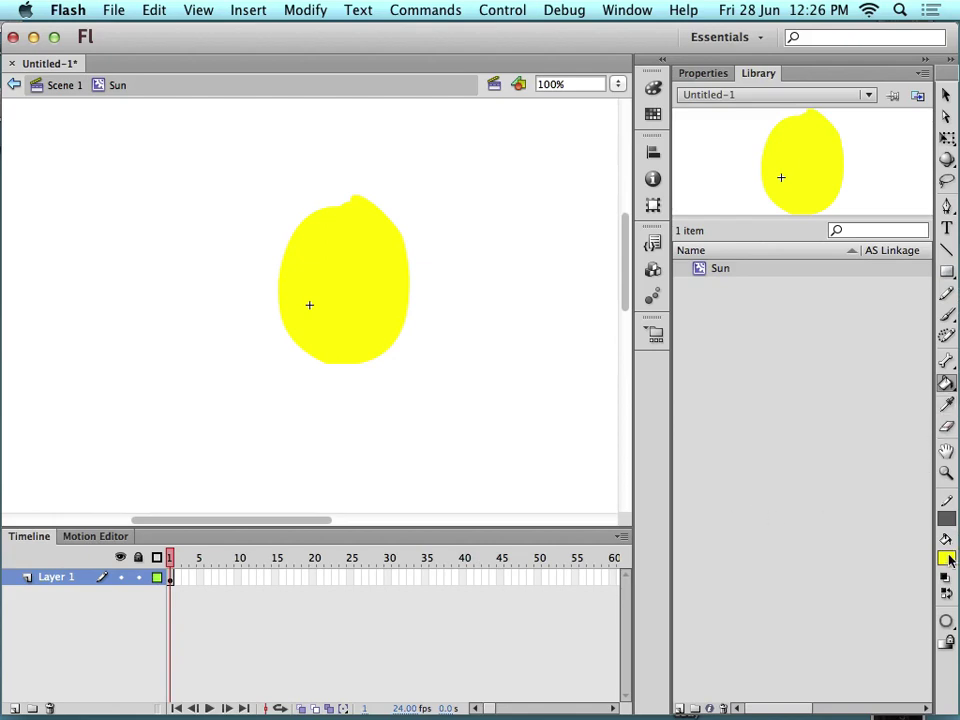
pyautogui.click(945, 95)
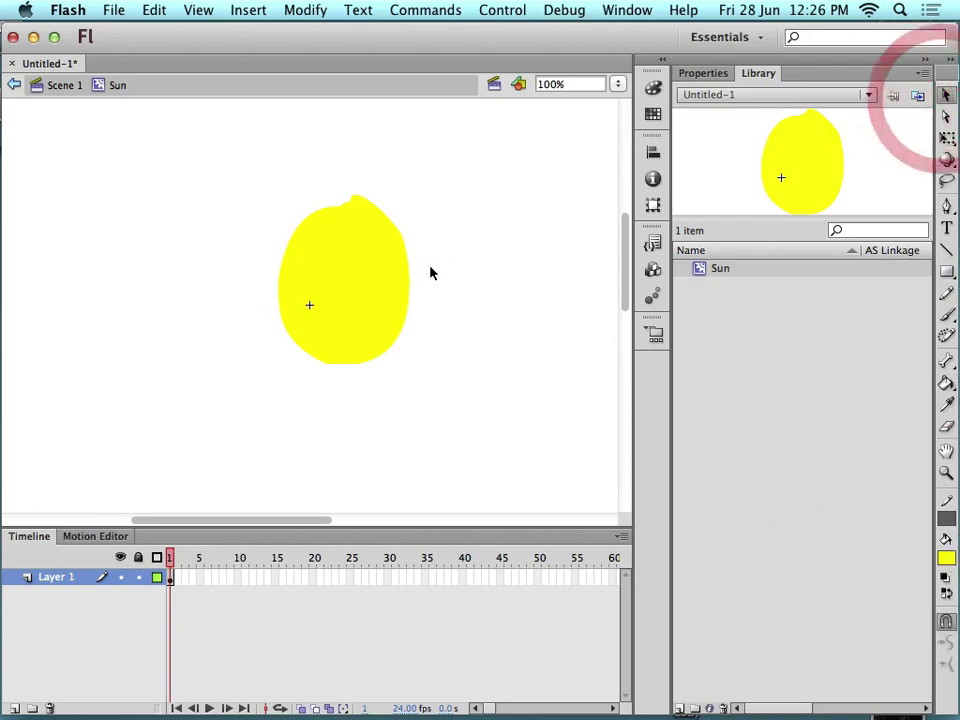
pyautogui.click(430, 266)
# Set the fill color to dark orange, insert a keyframe at frame 15 of Layer 1, and deselect the oval
pyautogui.click(946, 558)
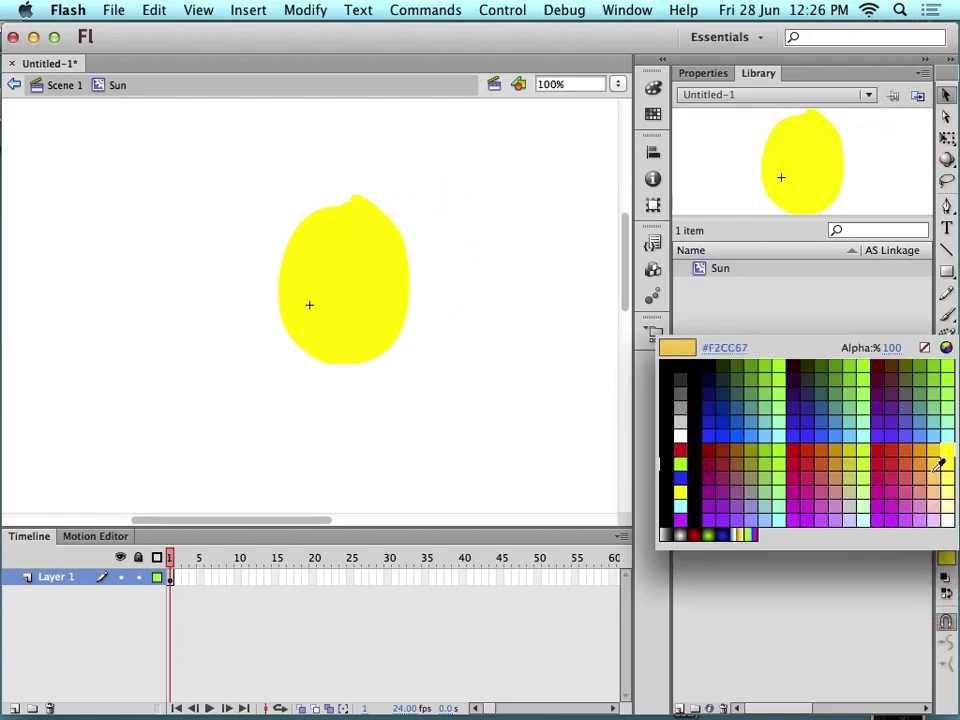
pyautogui.click(902, 452)
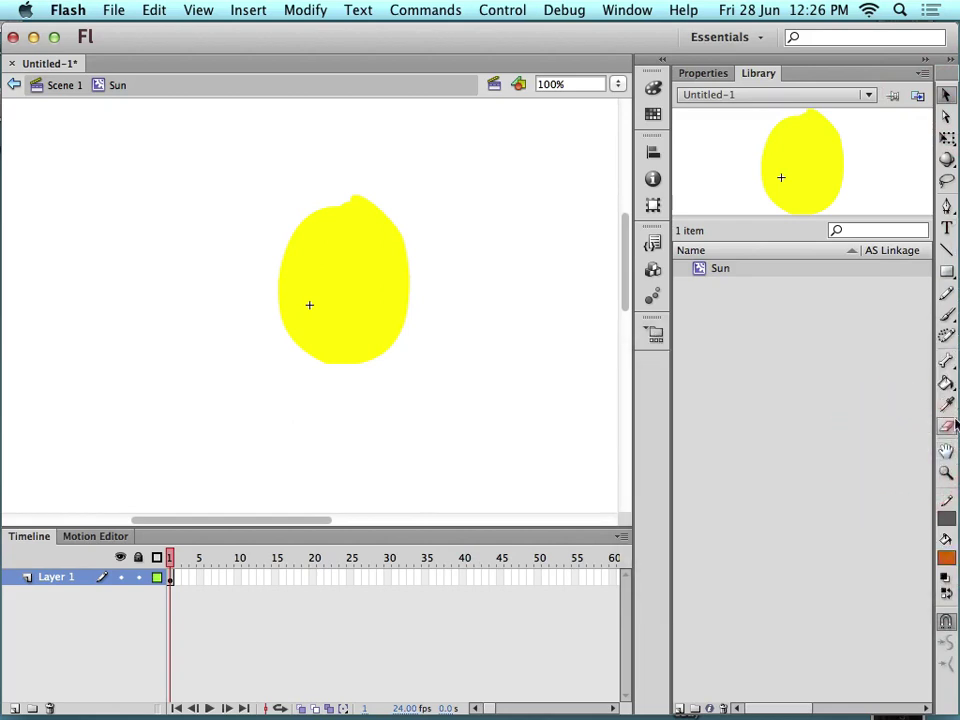
pyautogui.click(945, 315)
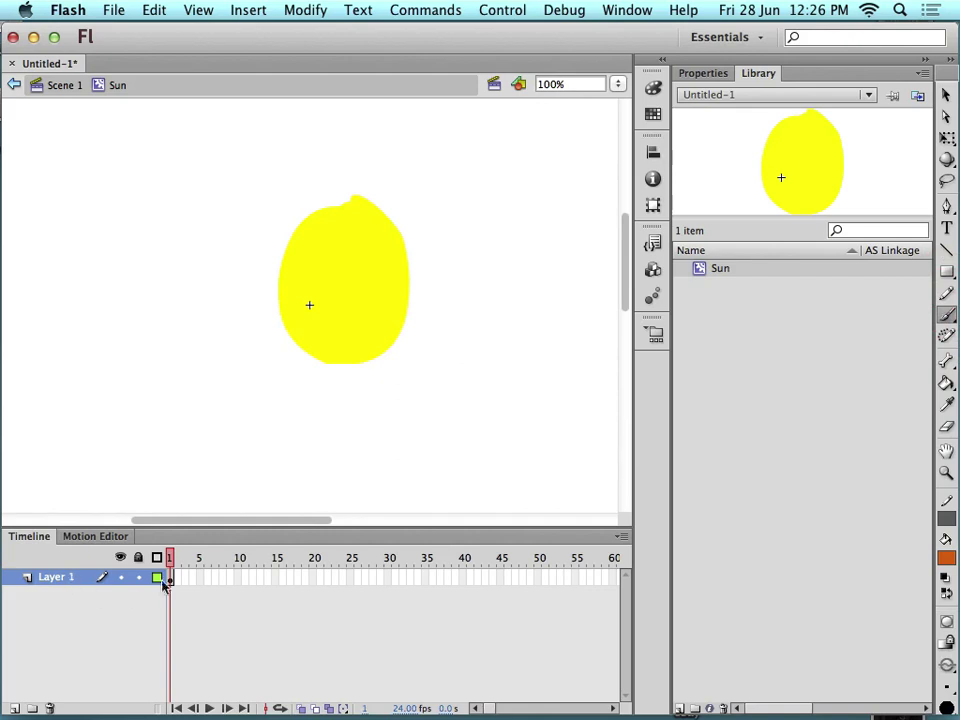
pyautogui.rightClick(272, 578)
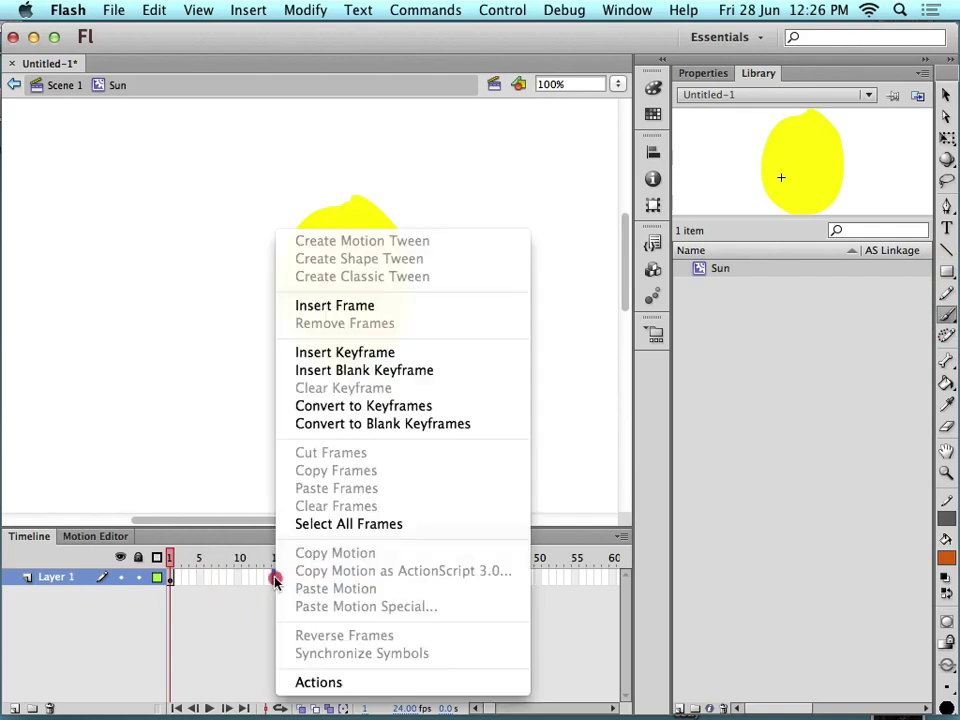
pyautogui.click(382, 354)
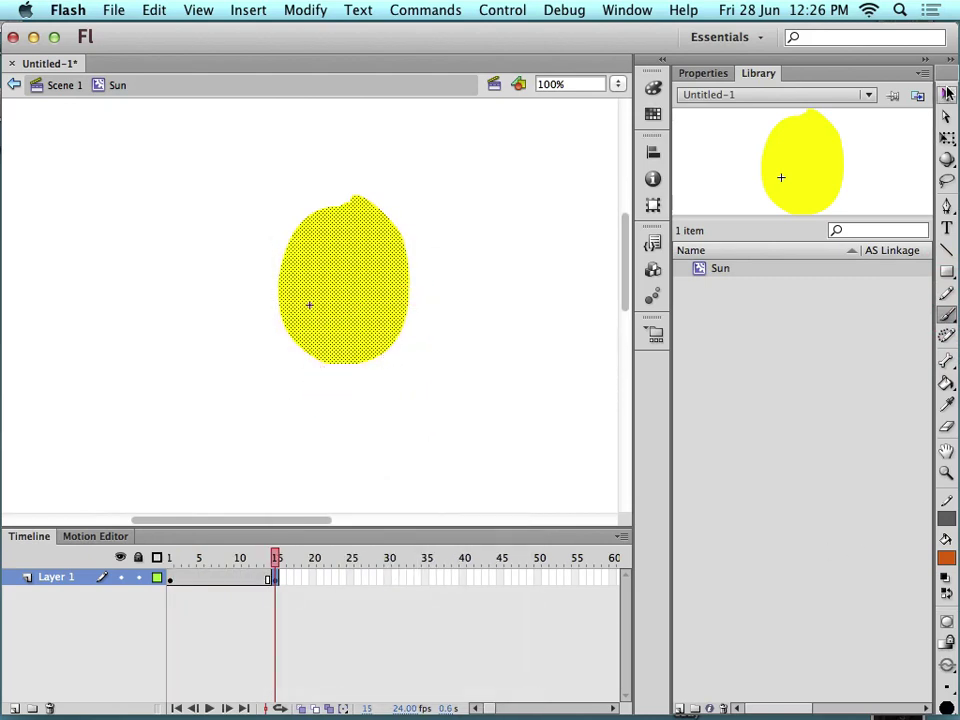
pyautogui.click(946, 95)
pyautogui.click(335, 632)
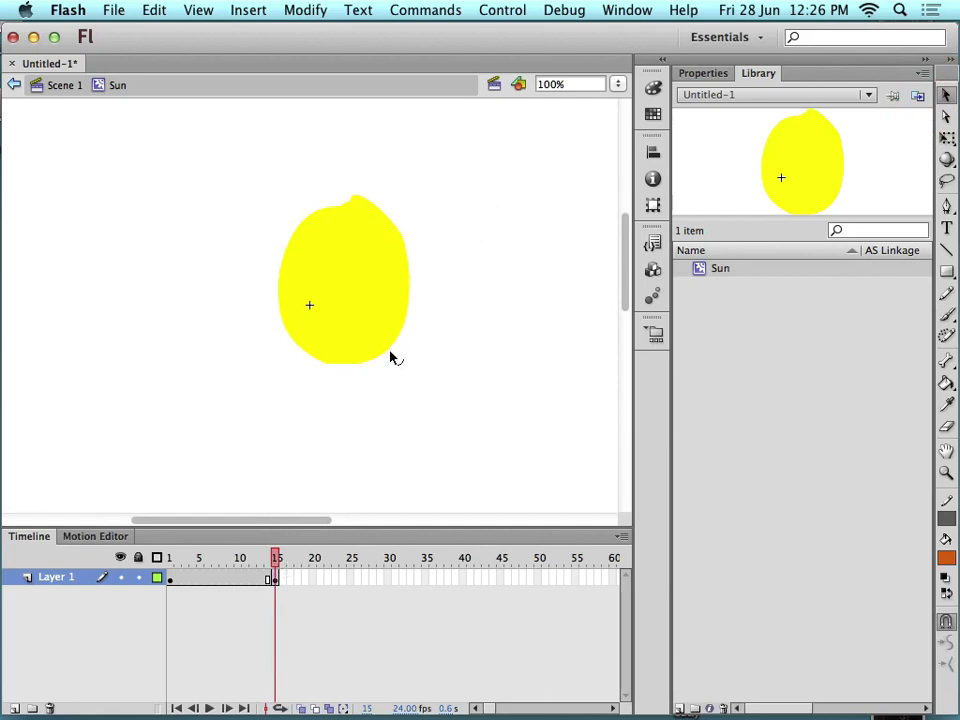
# Brush ten short wavy orange rays all around the yellow oval on frame 15
pyautogui.press('b')
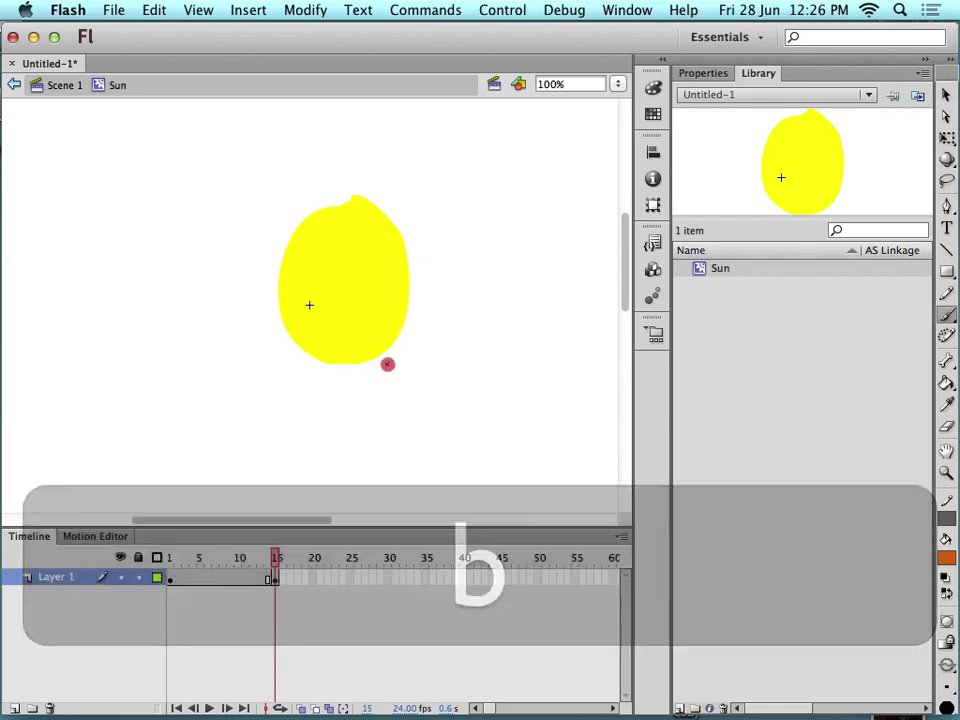
pyautogui.moveTo(388, 364); pyautogui.dragTo(413, 415)
pyautogui.moveTo(332, 390); pyautogui.dragTo(331, 430)
pyautogui.moveTo(283, 356); pyautogui.dragTo(262, 386)
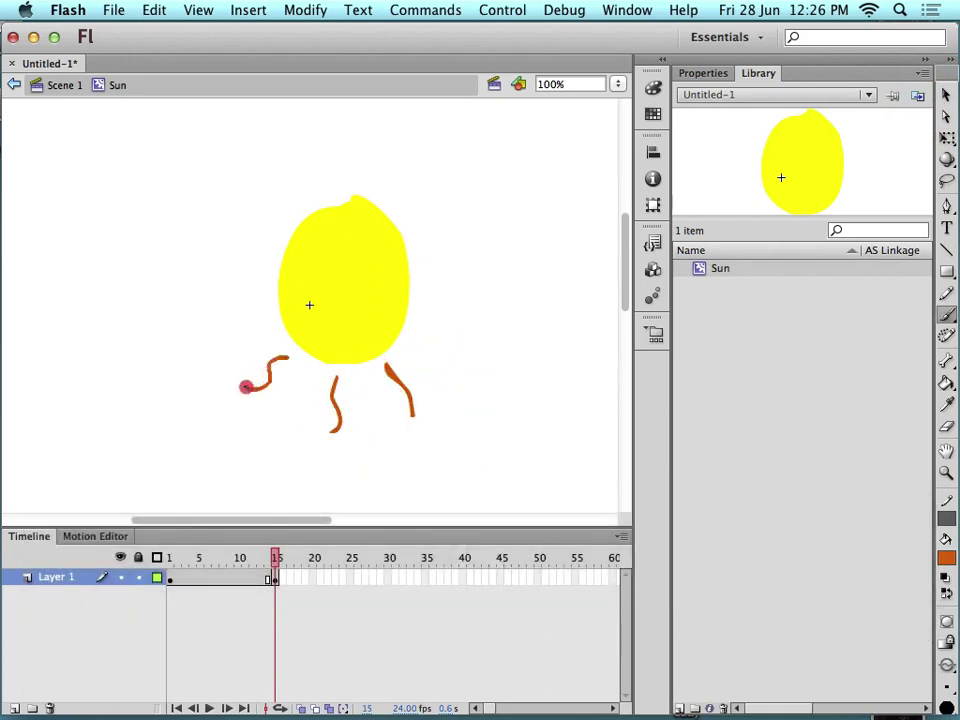
pyautogui.hscroll(3, 274, 268)
pyautogui.moveTo(365, 333); pyautogui.dragTo(407, 333)
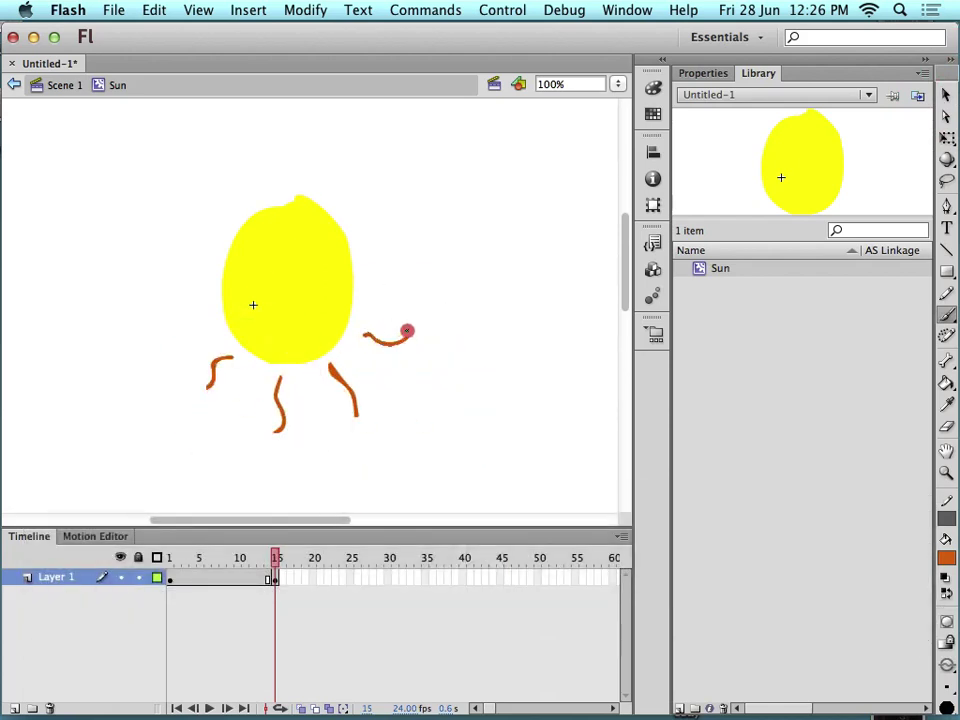
pyautogui.moveTo(366, 277); pyautogui.dragTo(407, 250)
pyautogui.moveTo(348, 216); pyautogui.dragTo(372, 170)
pyautogui.moveTo(290, 190); pyautogui.dragTo(277, 143)
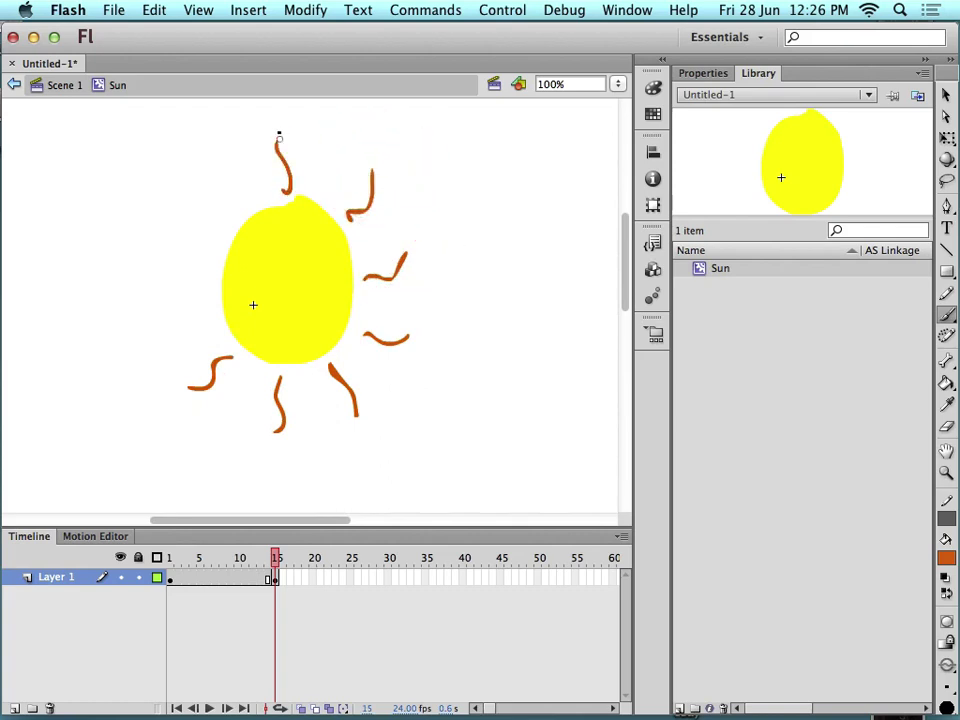
pyautogui.moveTo(226, 212); pyautogui.dragTo(202, 174)
pyautogui.moveTo(212, 248); pyautogui.dragTo(154, 243)
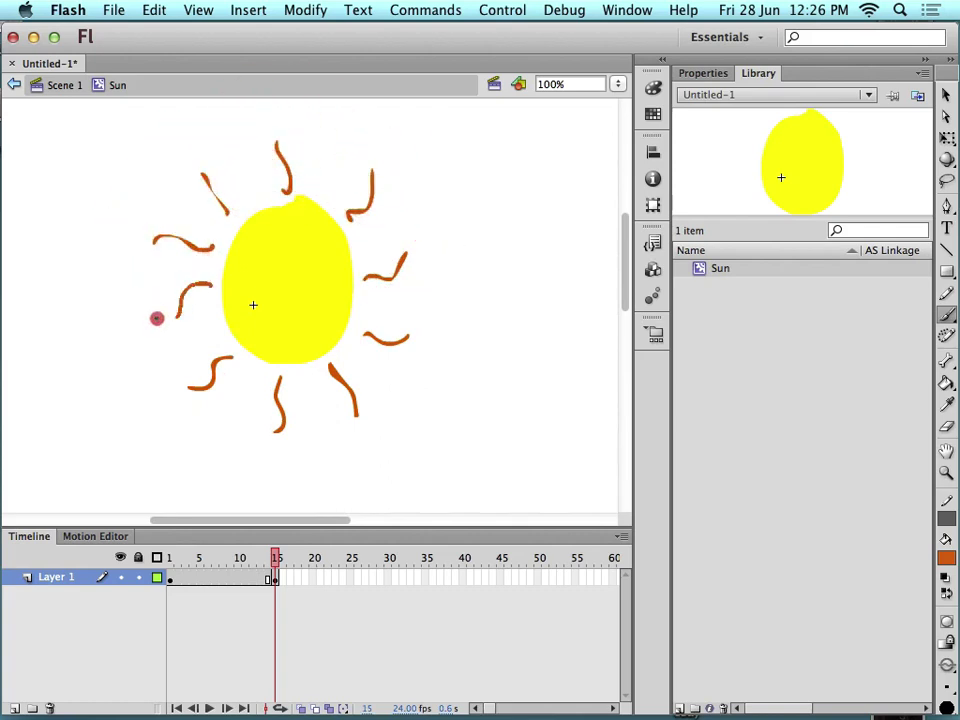
pyautogui.moveTo(138, 313); pyautogui.dragTo(212, 285)
# Insert a keyframe at frame 30 of Layer 1, carrying over the sun with its rays
pyautogui.moveTo(282, 563); pyautogui.dragTo(452, 591)
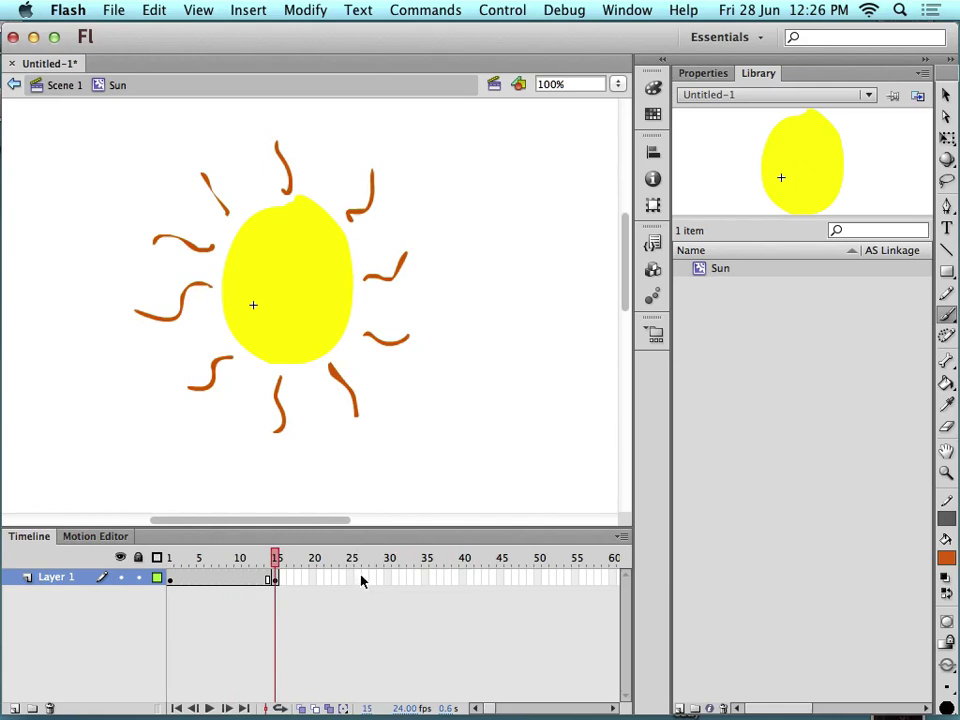
pyautogui.click(388, 577)
pyautogui.rightClick(388, 576)
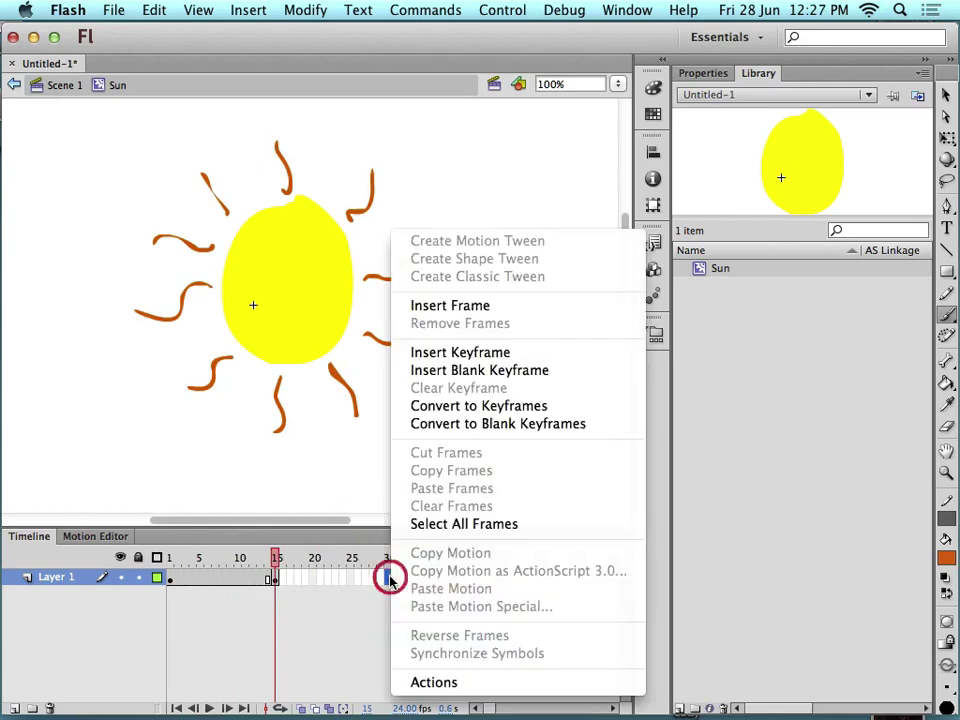
pyautogui.click(501, 350)
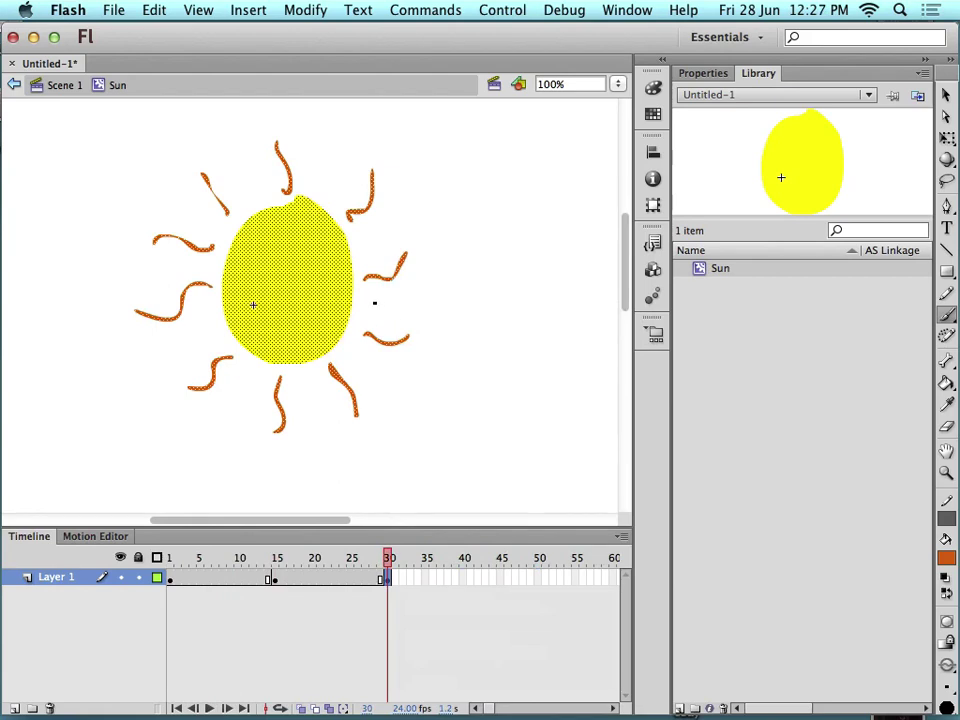
# Brush nine more, longer orange rays in the gaps between the existing rays on frame 30
pyautogui.moveTo(374, 302); pyautogui.dragTo(450, 296)
pyautogui.moveTo(364, 240); pyautogui.dragTo(403, 188)
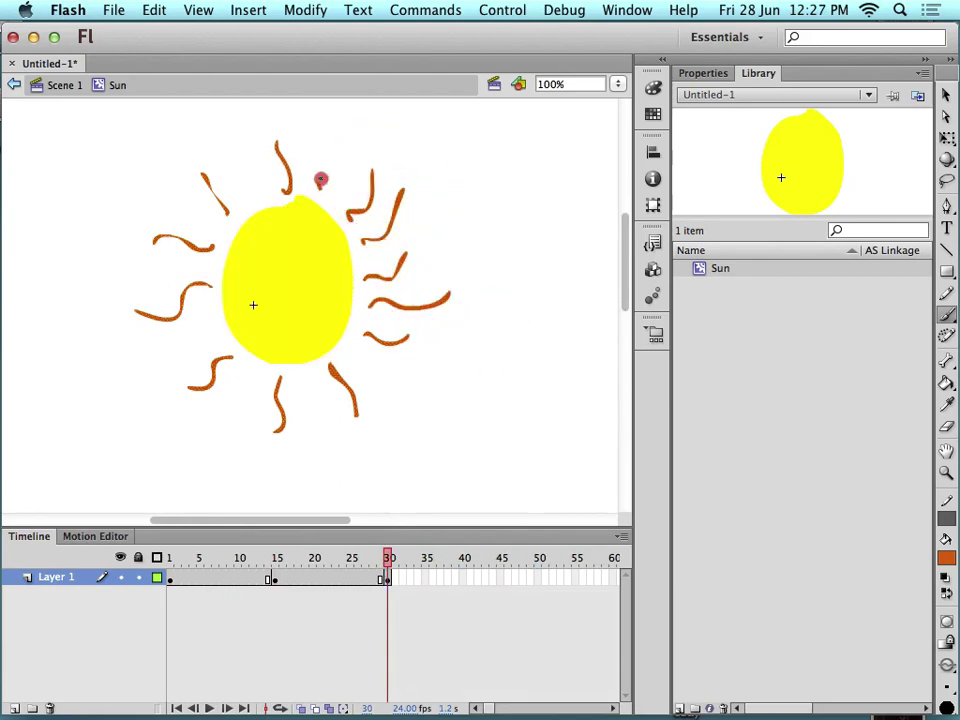
pyautogui.moveTo(320, 180); pyautogui.dragTo(336, 124)
pyautogui.moveTo(249, 190); pyautogui.dragTo(215, 114)
pyautogui.moveTo(195, 262); pyautogui.dragTo(131, 291)
pyautogui.moveTo(212, 322); pyautogui.dragTo(148, 374)
pyautogui.moveTo(254, 376); pyautogui.dragTo(230, 440)
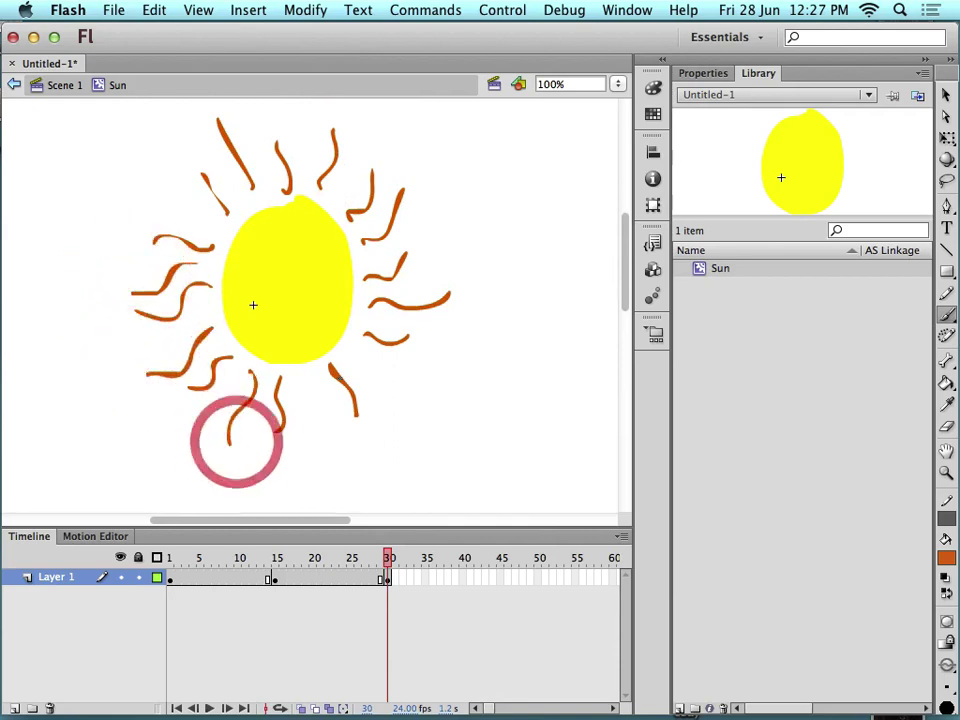
pyautogui.moveTo(320, 380); pyautogui.dragTo(332, 452)
pyautogui.moveTo(354, 351); pyautogui.dragTo(429, 402)
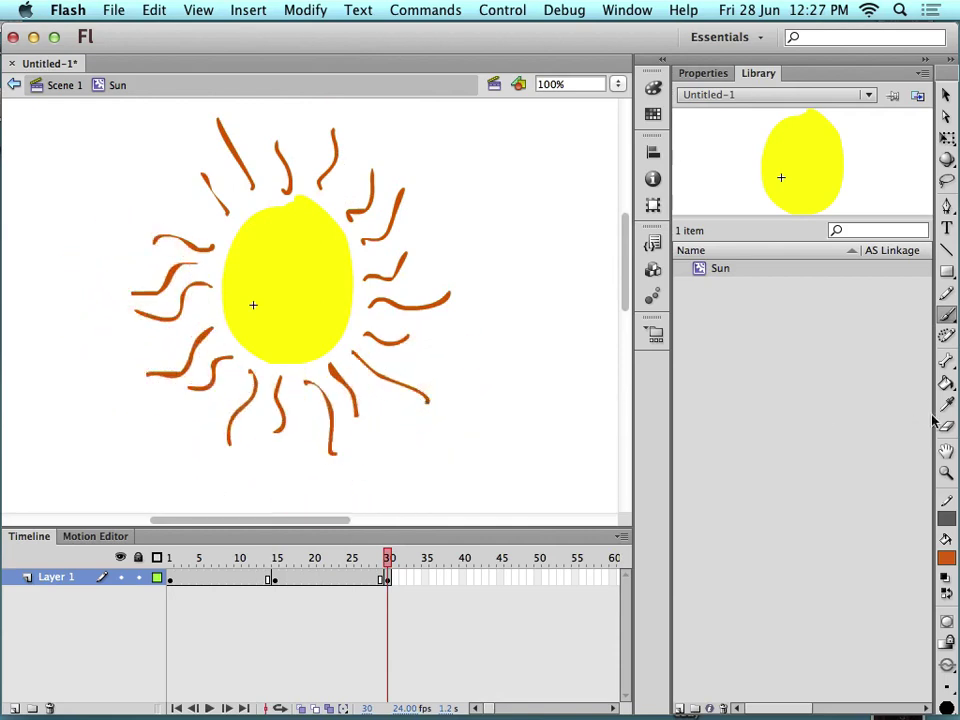
# Set the fill color to black and brush a large open mouth and two round eyes with pupils on the oval
pyautogui.click(946, 557)
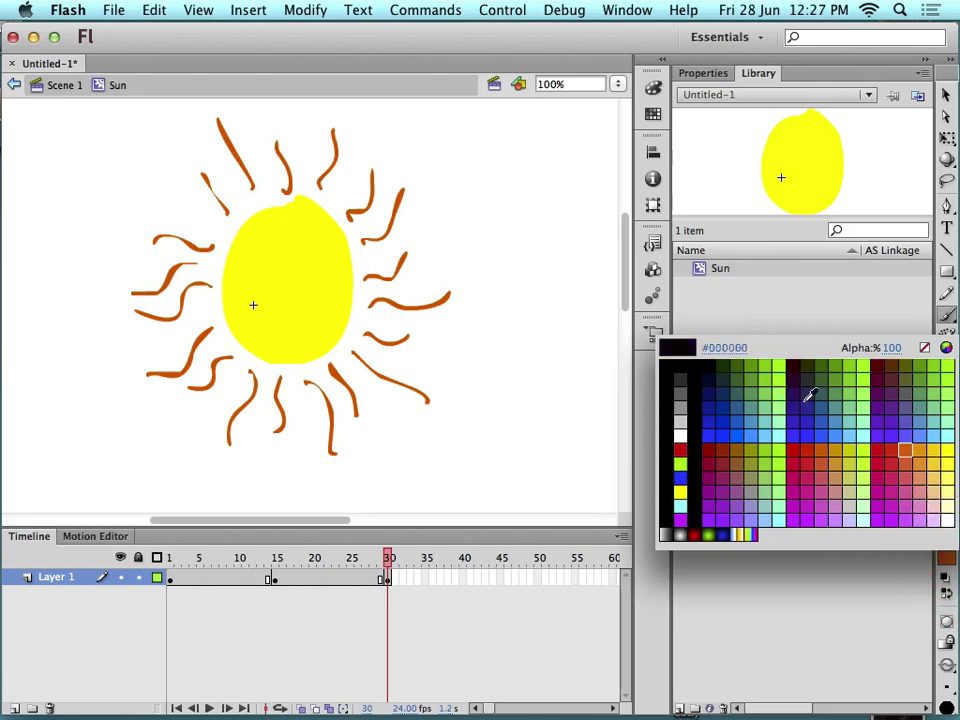
pyautogui.click(799, 368)
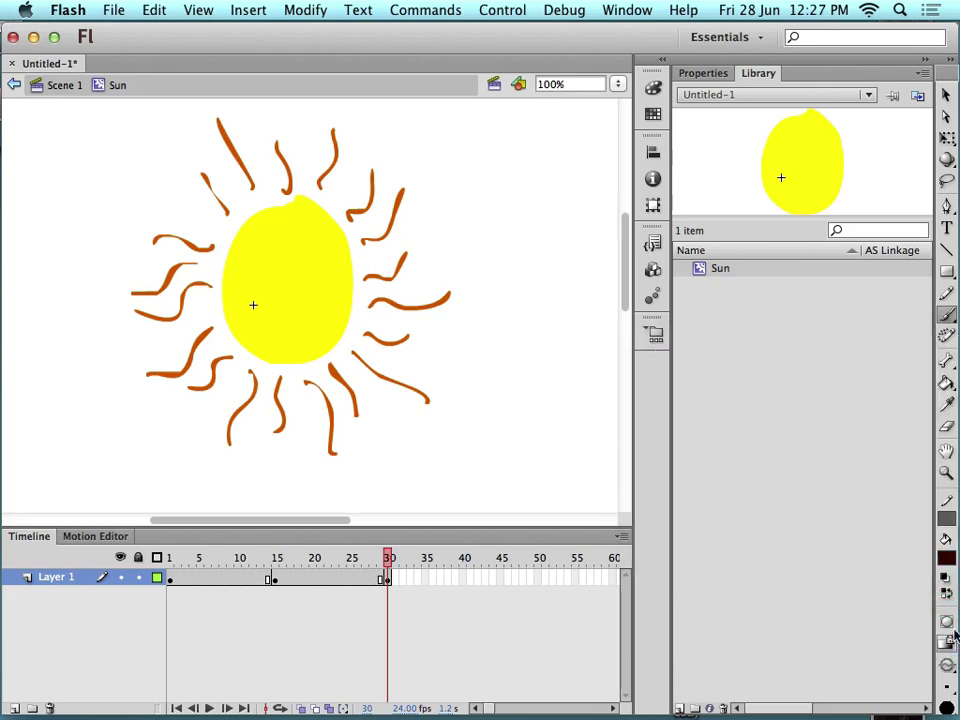
pyautogui.click(950, 557)
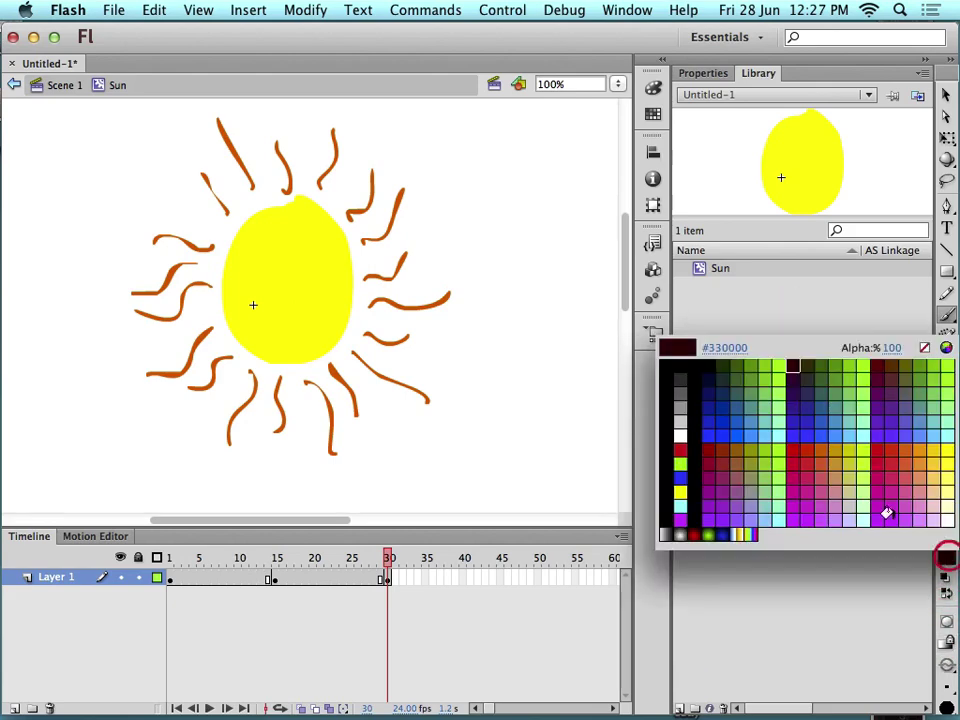
pyautogui.click(704, 361)
pyautogui.hscroll(-3, 339, 317)
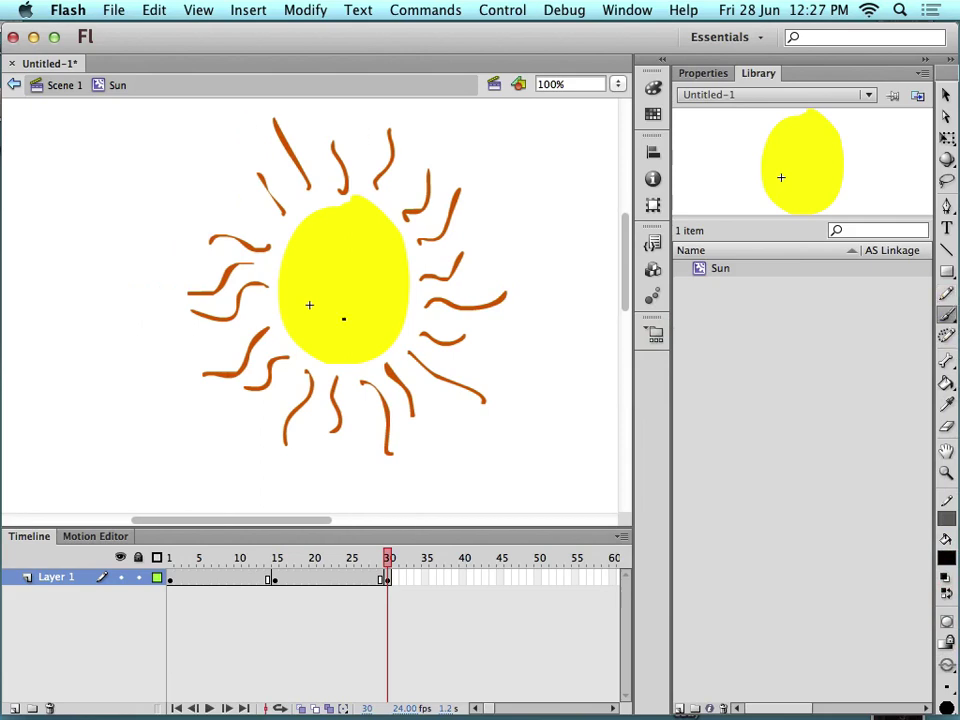
pyautogui.moveTo(309, 306)
pyautogui.mouseDown()
pyautogui.moveTo(348, 264)
pyautogui.moveTo(384, 319)
pyautogui.moveTo(312, 314)
pyautogui.mouseUp()
pyautogui.moveTo(330, 236)
pyautogui.mouseDown()
pyautogui.moveTo(322, 260)
pyautogui.moveTo(328, 238)
pyautogui.moveTo(352, 250)
pyautogui.moveTo(340, 246)
pyautogui.mouseUp()
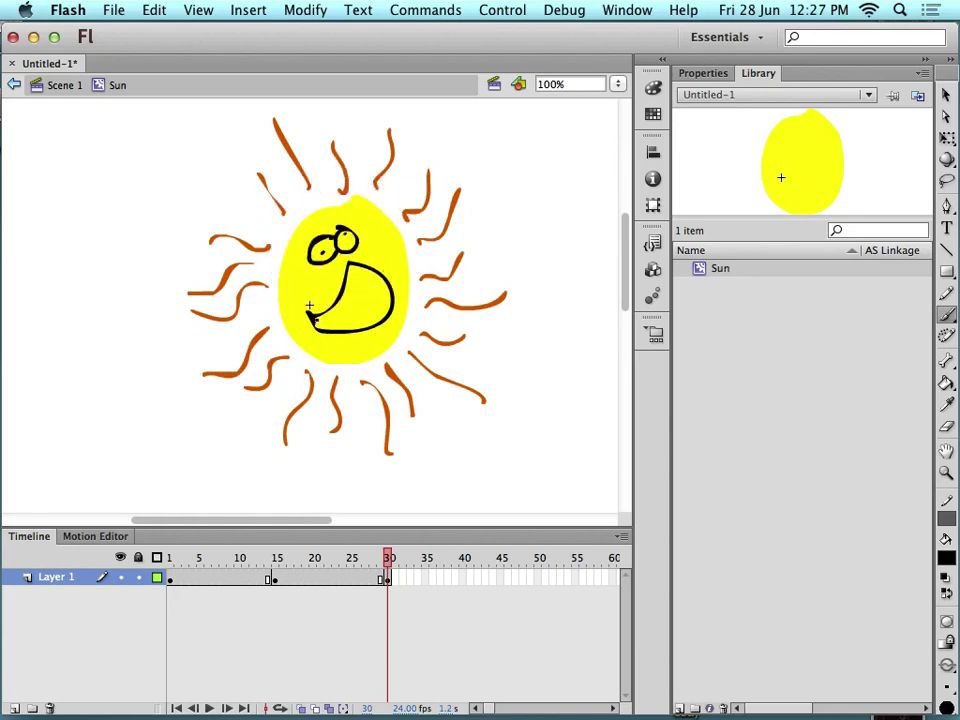
# Insert a keyframe at frame 40 of Layer 1, carrying over the sun with its face
pyautogui.hscroll(-3, 310, 300)
pyautogui.hscroll(5, 410, 580)
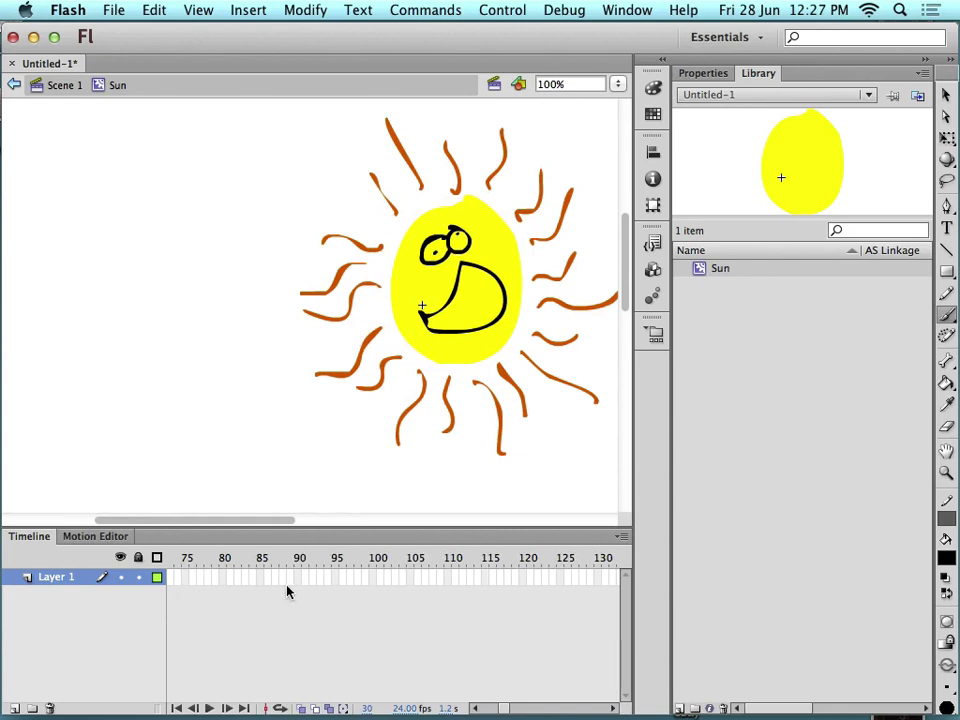
pyautogui.hscroll(-5, 287, 592)
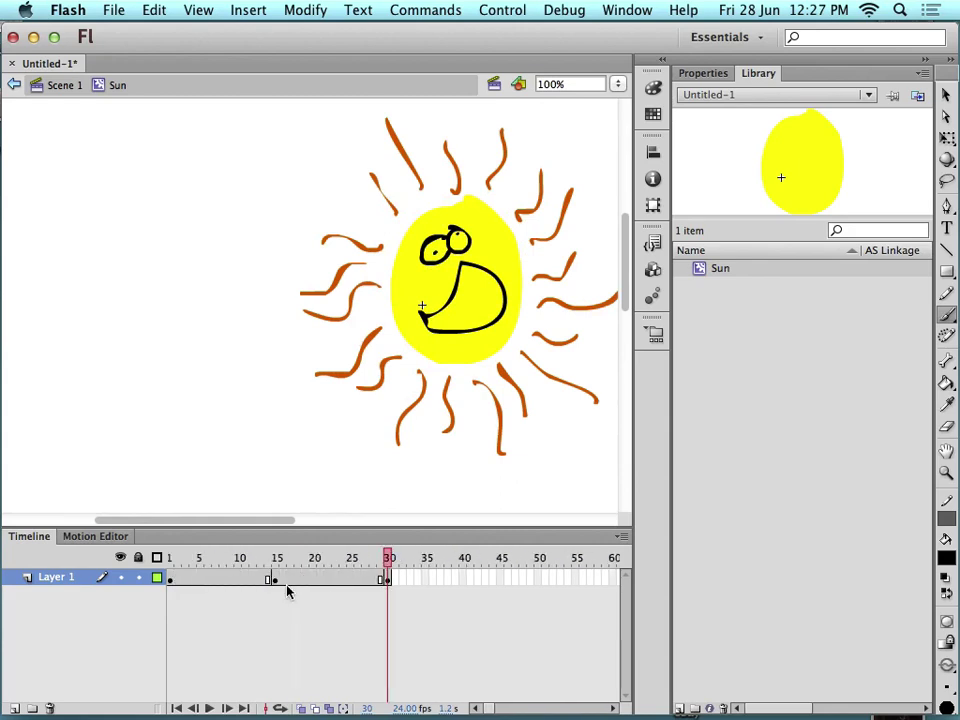
pyautogui.rightClick(465, 578)
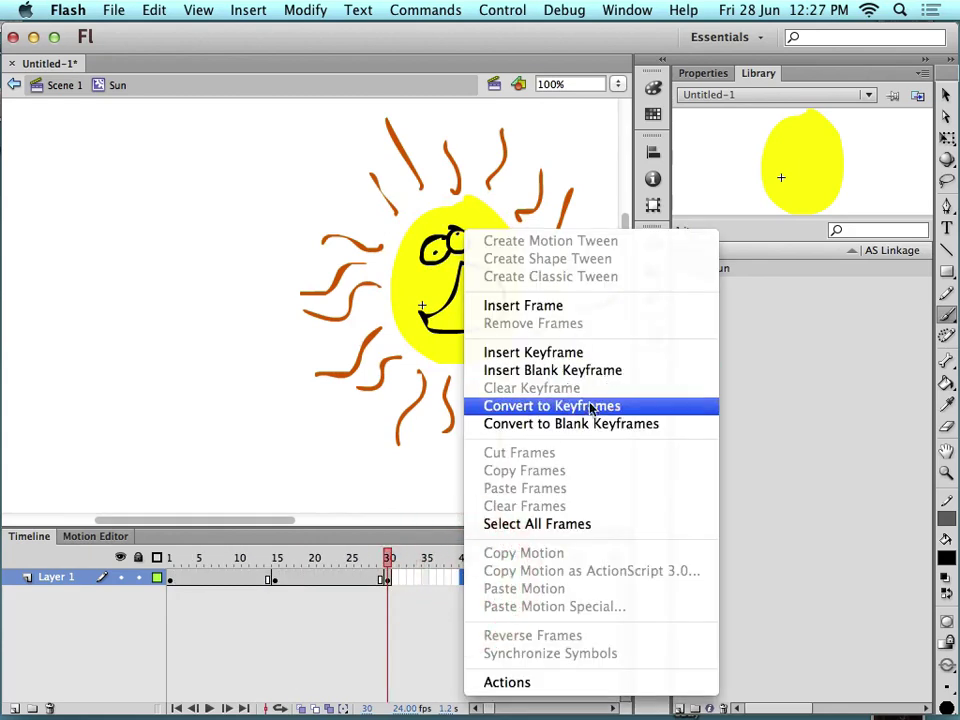
pyautogui.click(557, 351)
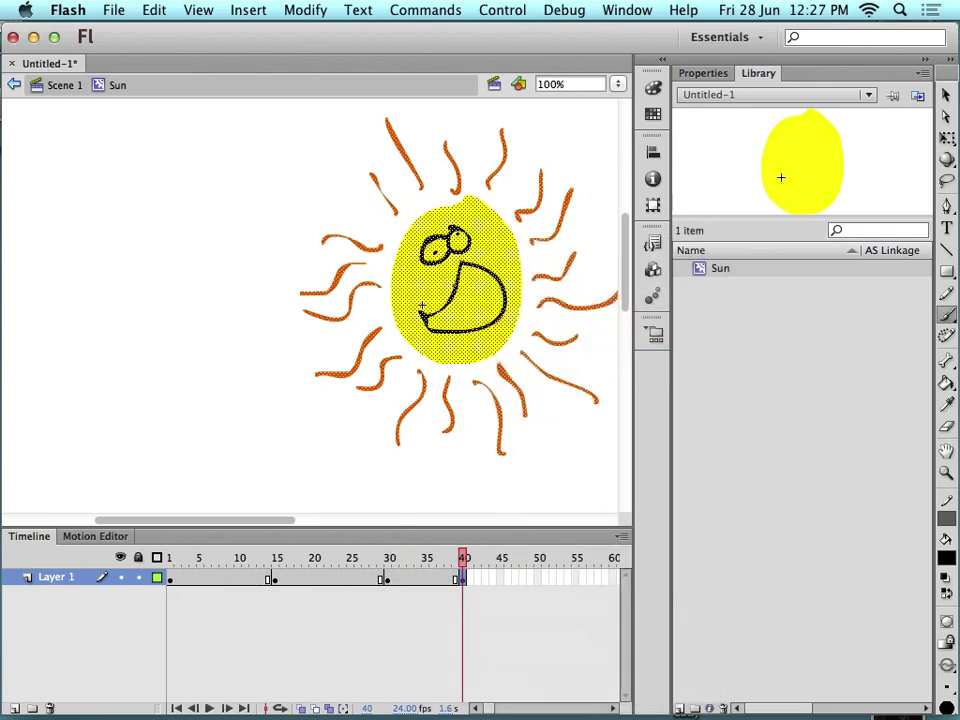
# Brush crossing black lines inside the sun's mouth on frame 40 to form a grid of teeth
pyautogui.press('Escape')
pyautogui.press('super+z')
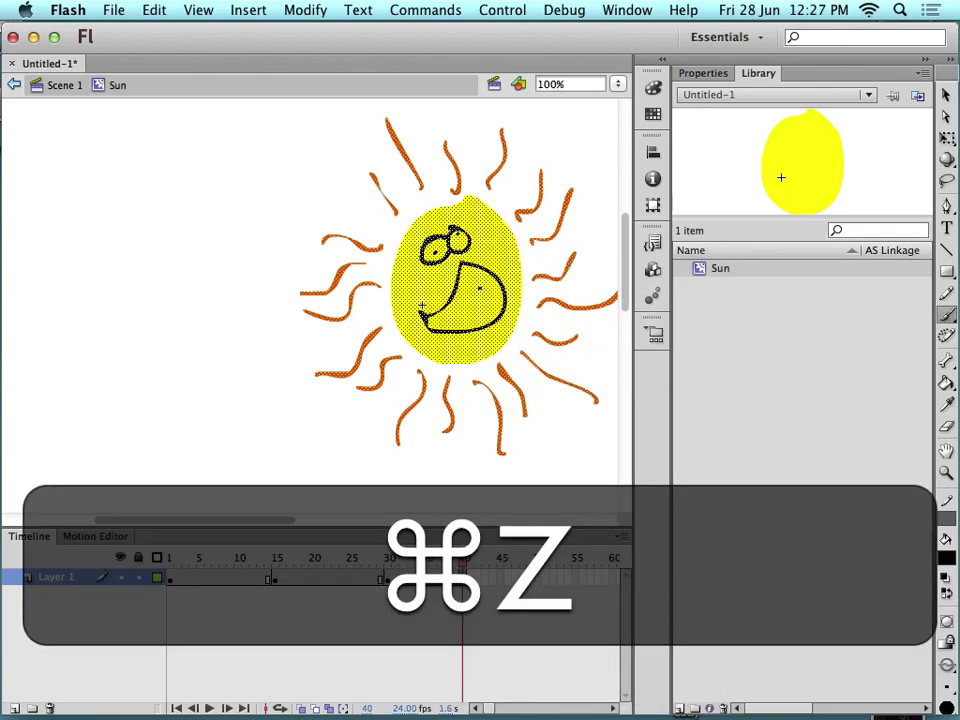
pyautogui.moveTo(425, 318)
pyautogui.mouseDown()
pyautogui.moveTo(500, 300)
pyautogui.moveTo(455, 325)
pyautogui.moveTo(450, 296)
pyautogui.moveTo(470, 323)
pyautogui.mouseUp()
pyautogui.moveTo(457, 279)
pyautogui.mouseDown()
pyautogui.moveTo(494, 316)
pyautogui.moveTo(503, 306)
pyautogui.mouseUp()
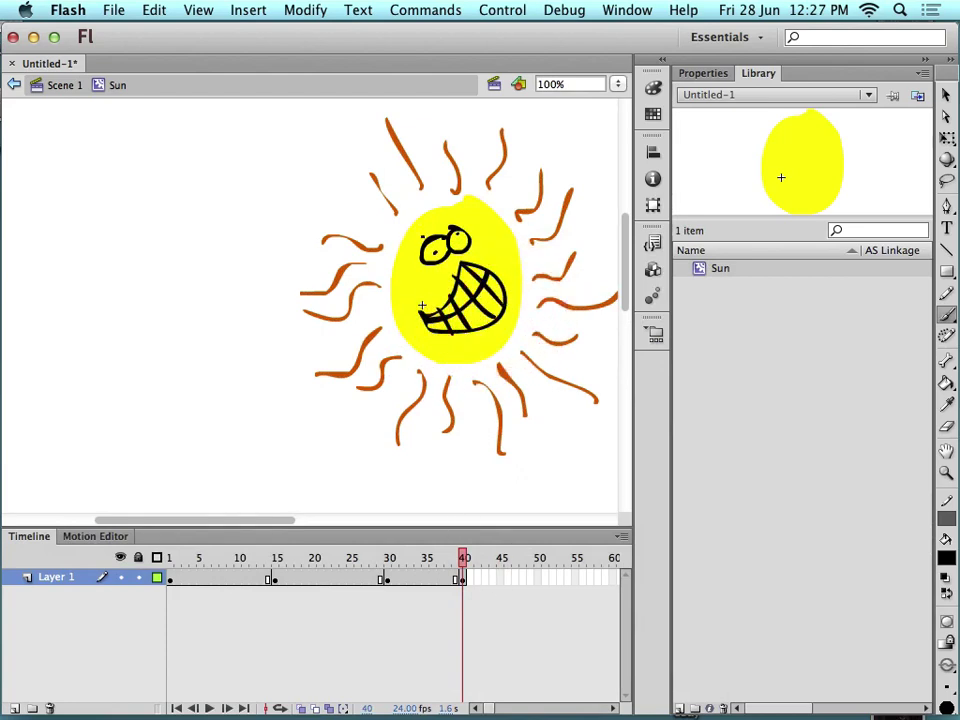
# Insert a keyframe at frame 45 of Layer 1, carrying over the sun with its toothy grin
pyautogui.click(481, 560)
pyautogui.click(497, 580)
pyautogui.rightClick(498, 580)
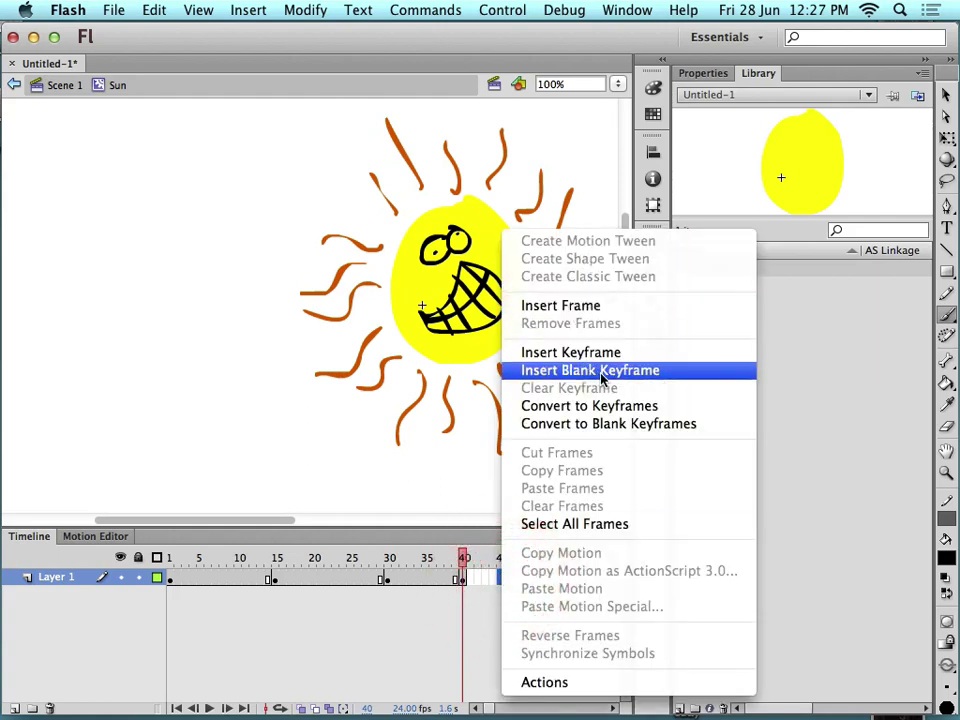
pyautogui.click(590, 355)
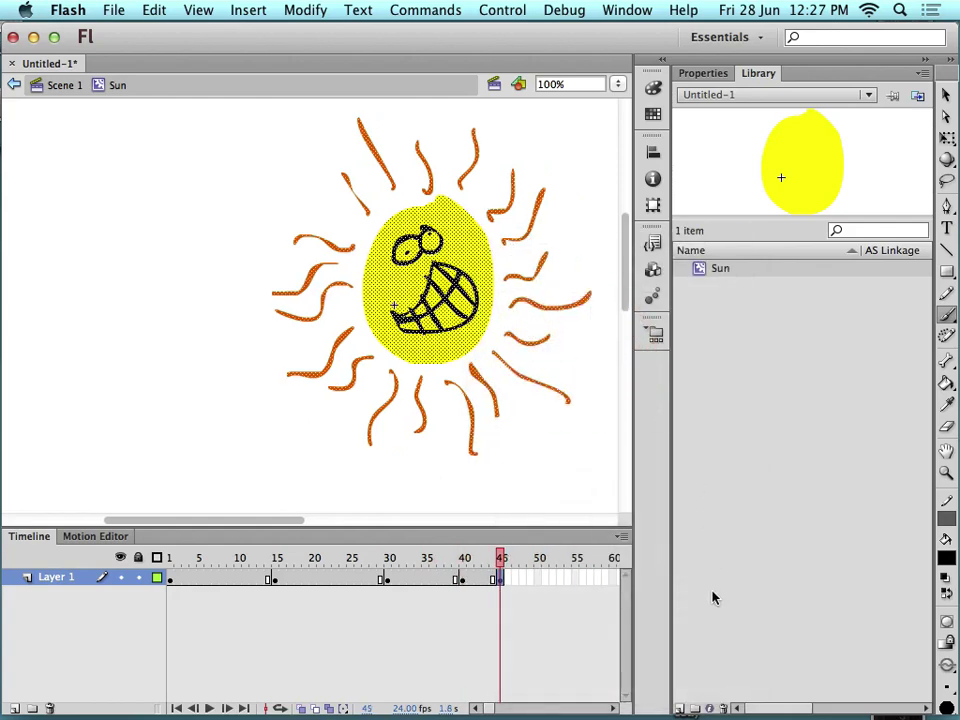
# Sample the sun's yellow and brush over both eyes on frame 45 with an enlarged brush to cover them
pyautogui.hscroll(2, 713, 598)
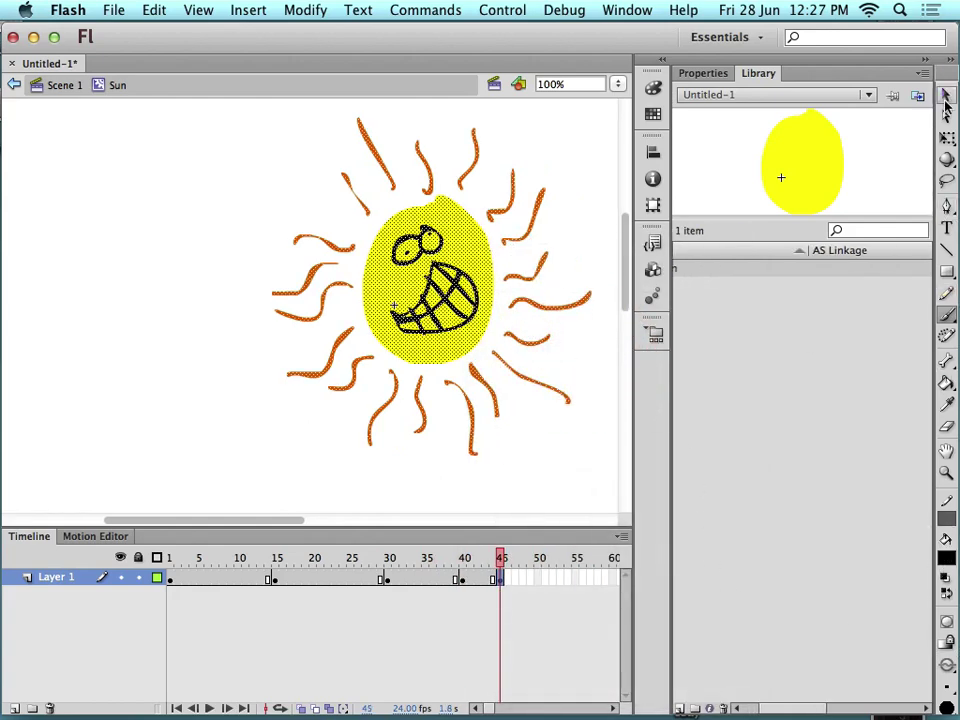
pyautogui.click(946, 94)
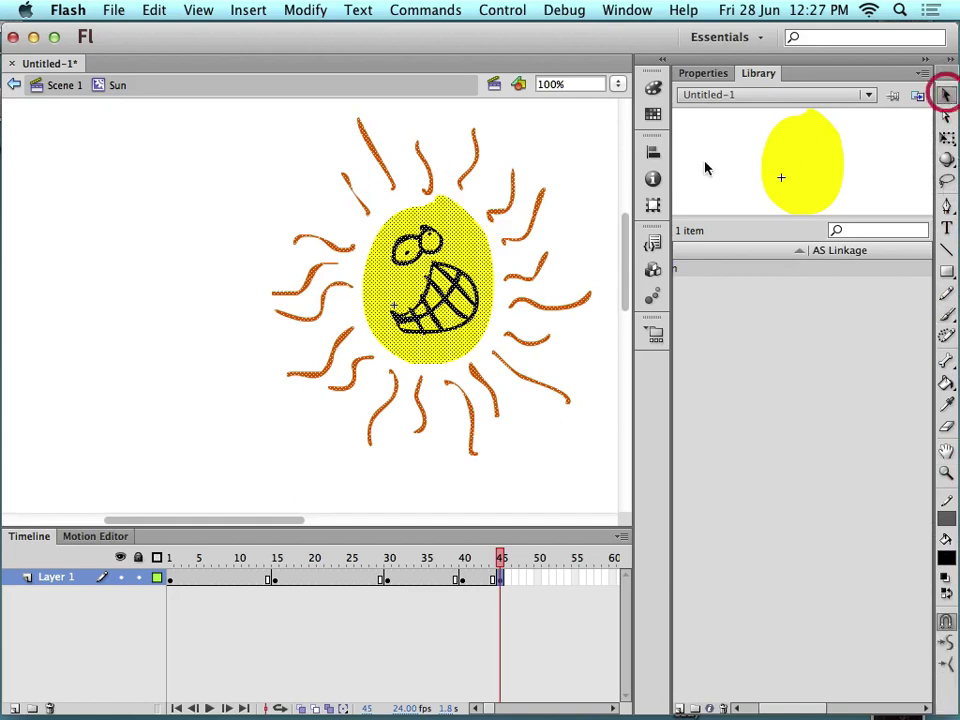
pyautogui.click(563, 163)
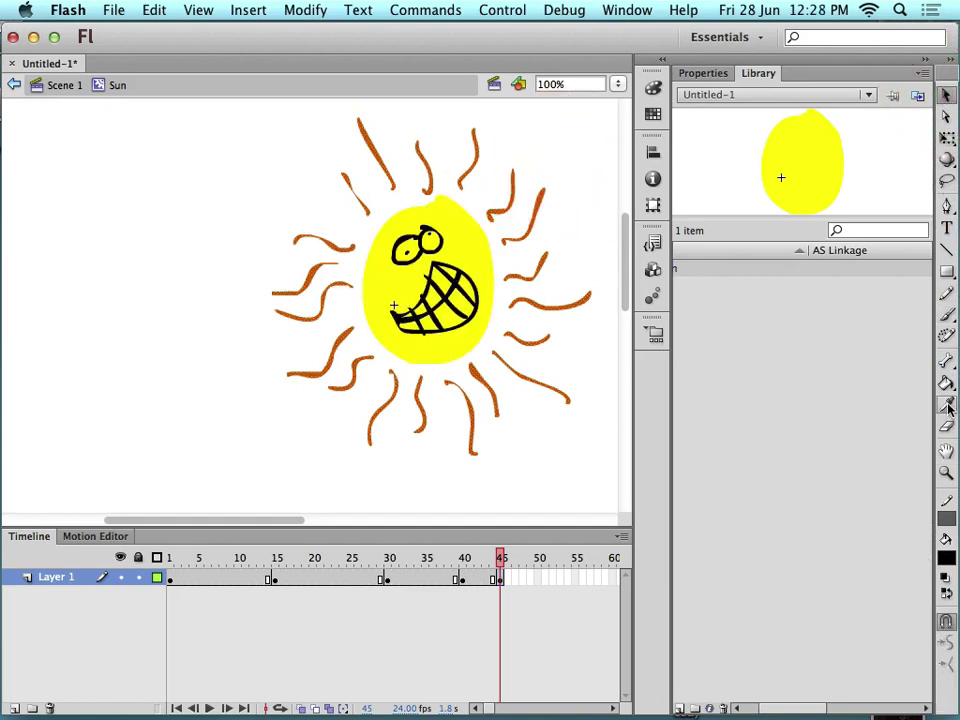
pyautogui.click(948, 404)
pyautogui.click(375, 279)
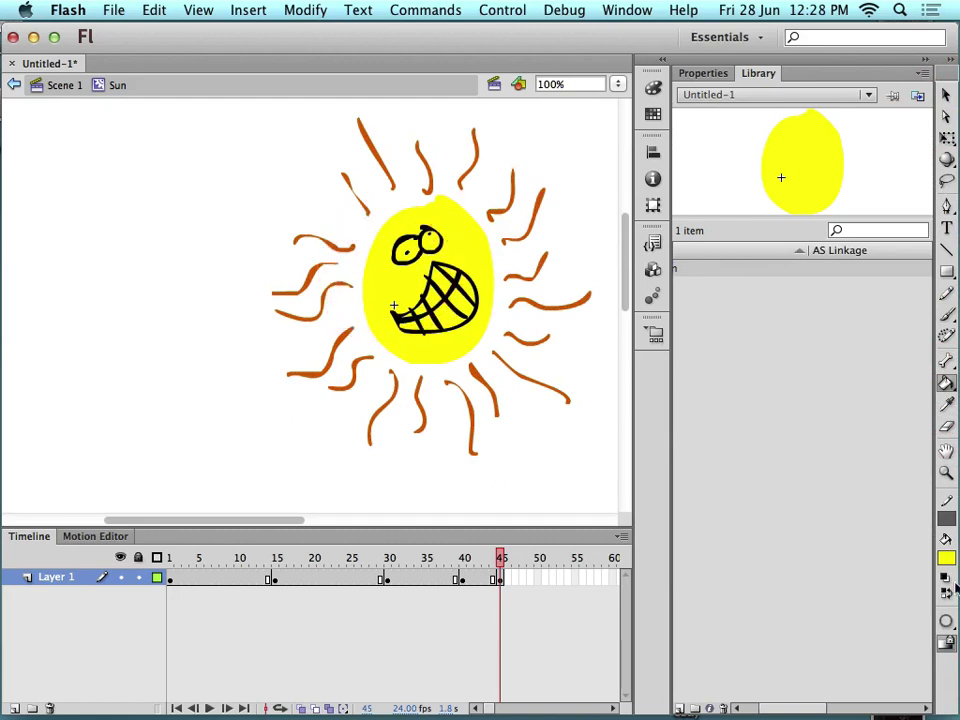
pyautogui.click(946, 314)
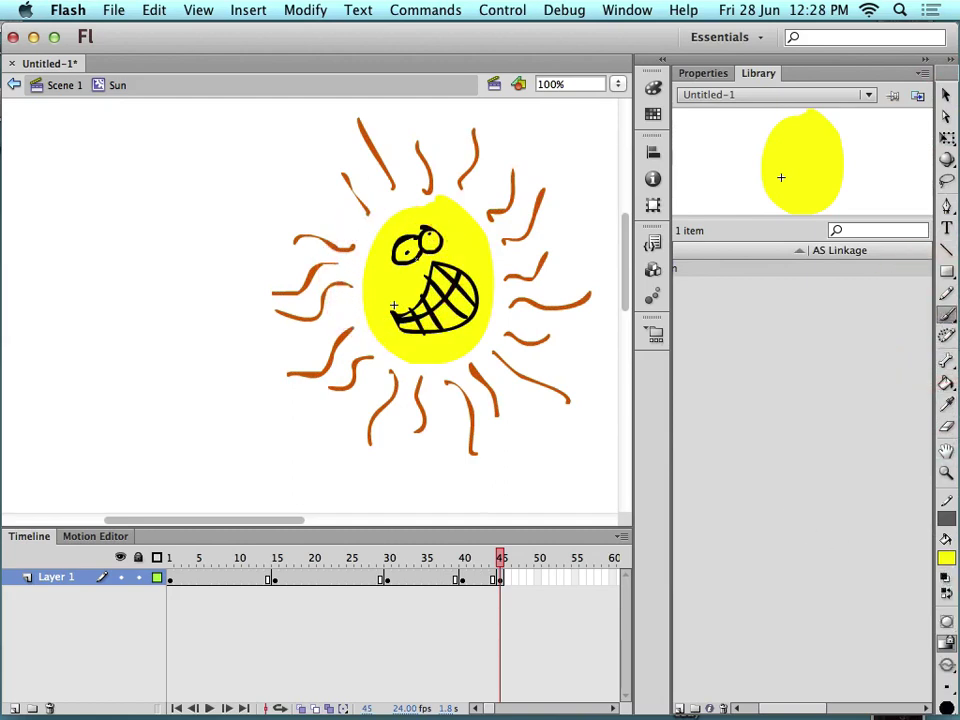
pyautogui.press(']')
pyautogui.moveTo(403, 270)
pyautogui.mouseDown()
pyautogui.moveTo(399, 248)
pyautogui.moveTo(439, 241)
pyautogui.mouseUp()
pyautogui.click(428, 248)
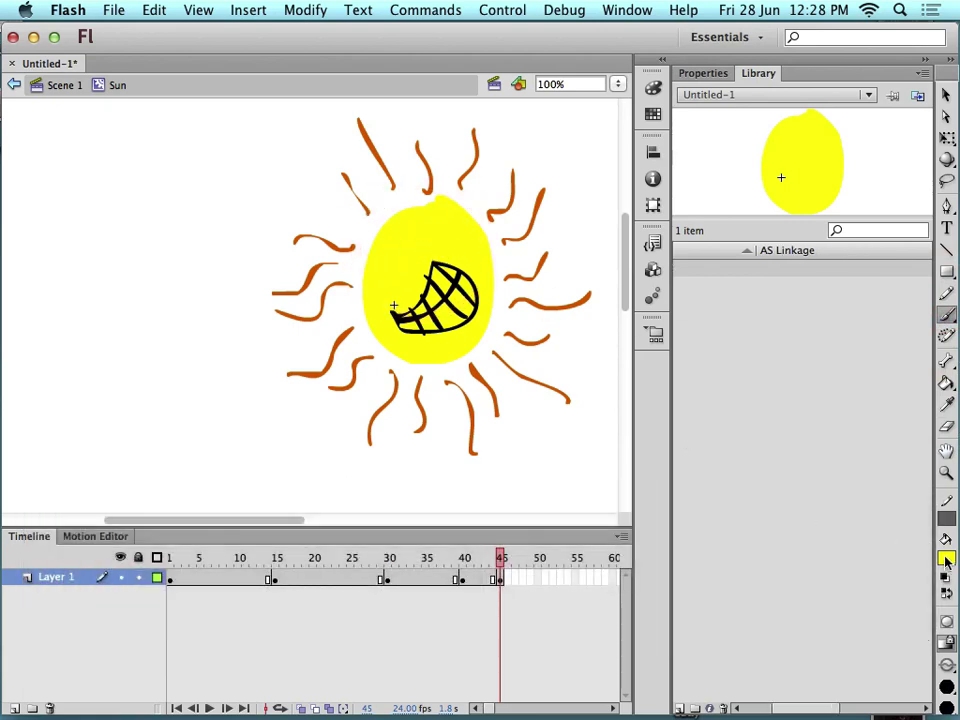
# Set the fill color to black and brush two new squinting eyes with short marks beside them on frame 45
pyautogui.click(946, 560)
pyautogui.click(679, 367)
pyautogui.click(946, 313)
pyautogui.click(836, 317)
pyautogui.scroll(1, 527, 266)
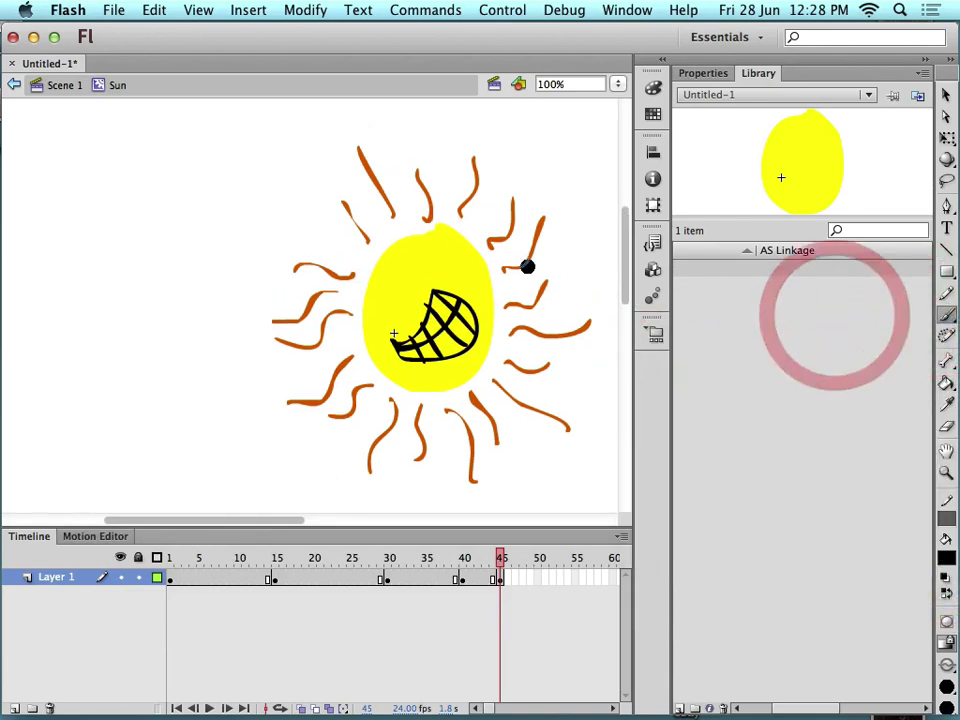
pyautogui.press('[')
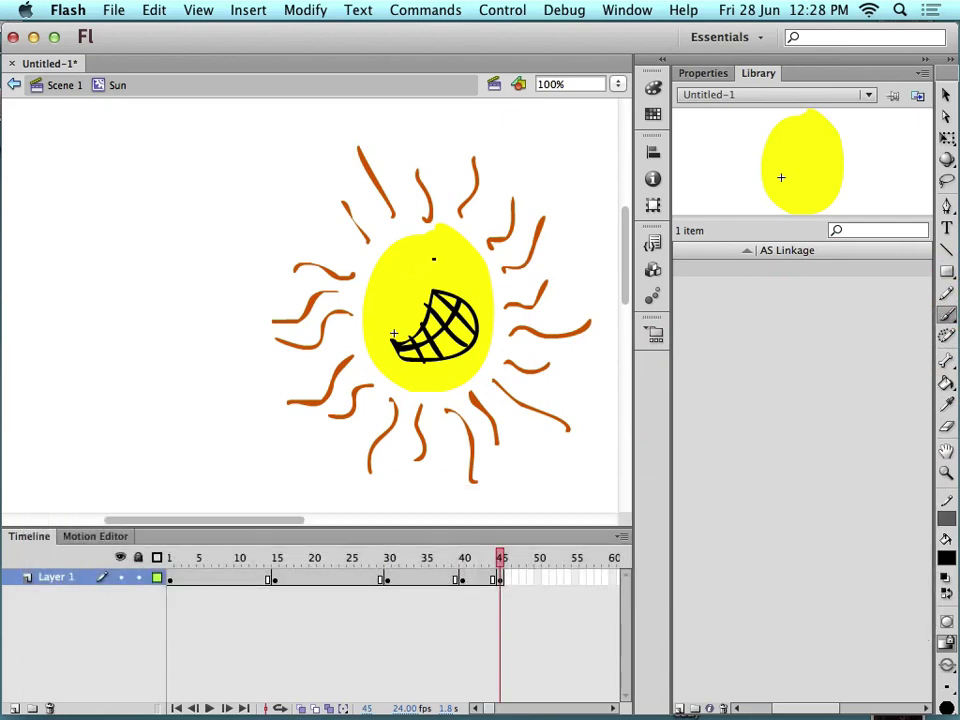
pyautogui.moveTo(433, 259)
pyautogui.mouseDown()
pyautogui.moveTo(392, 273)
pyautogui.moveTo(401, 304)
pyautogui.moveTo(415, 298)
pyautogui.moveTo(428, 251)
pyautogui.mouseUp()
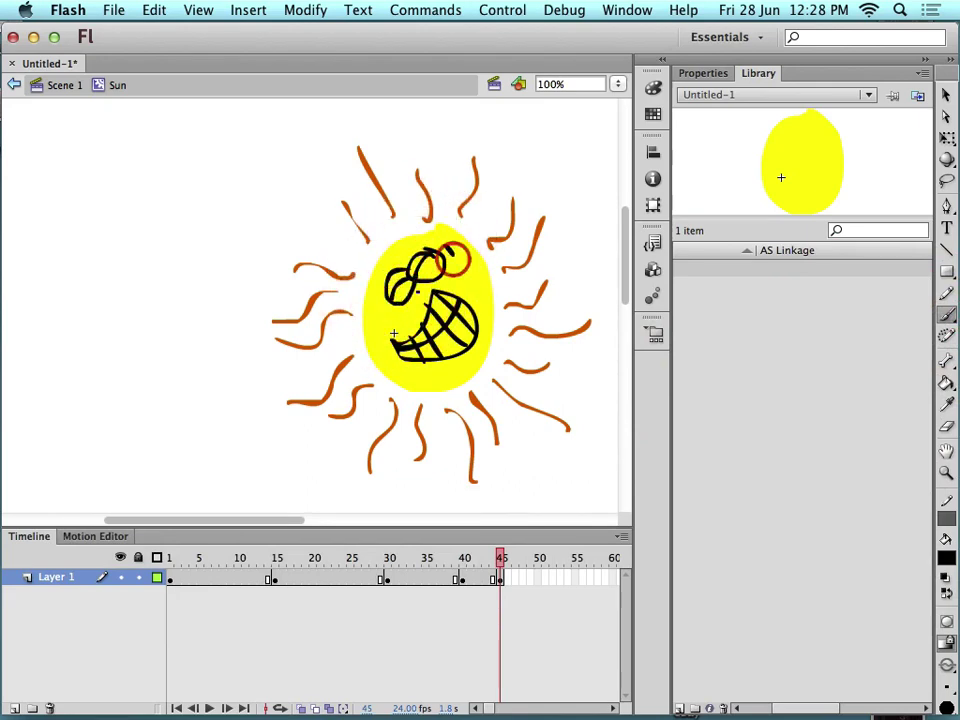
pyautogui.hscroll(3, 420, 320)
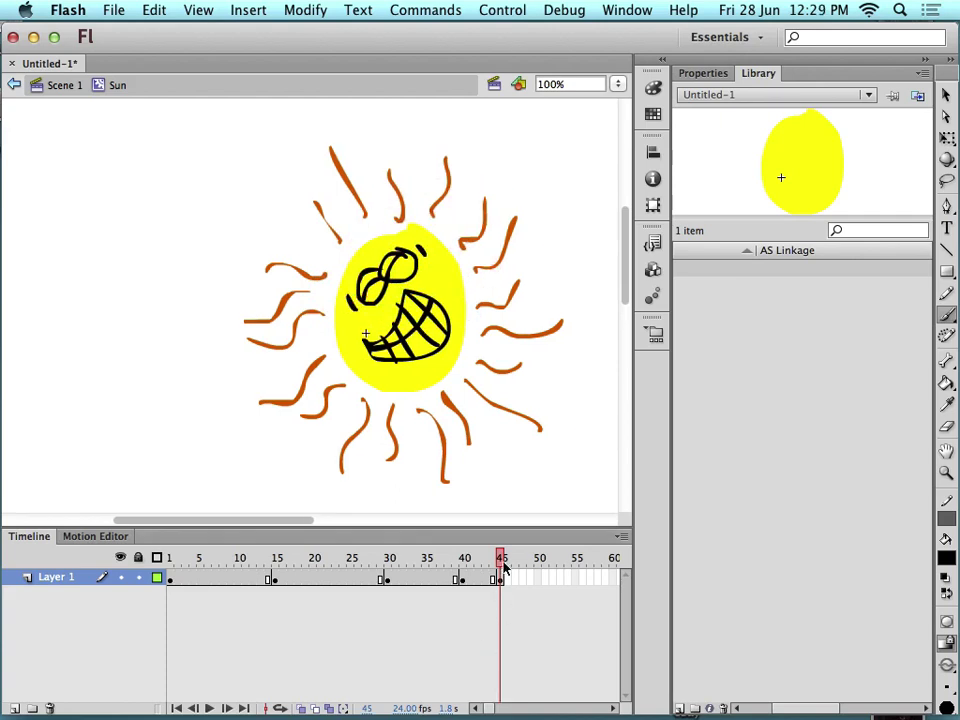
# Play the Sun animation from frame 1, turn on looping, and replay it to check the sequence
pyautogui.moveTo(508, 561); pyautogui.dragTo(84, 527)
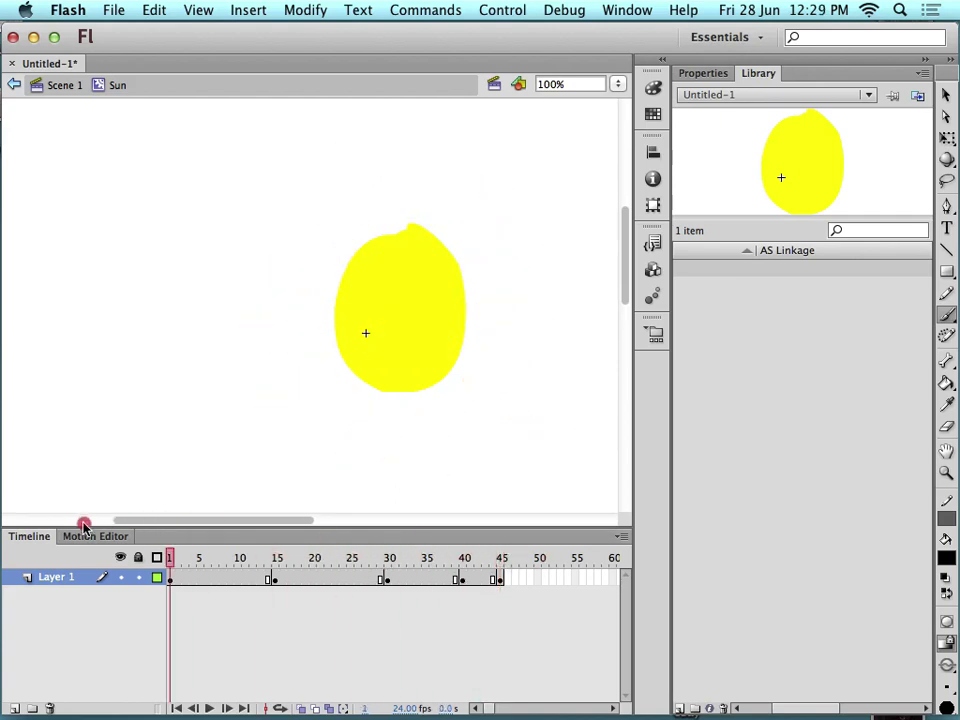
pyautogui.click(211, 708)
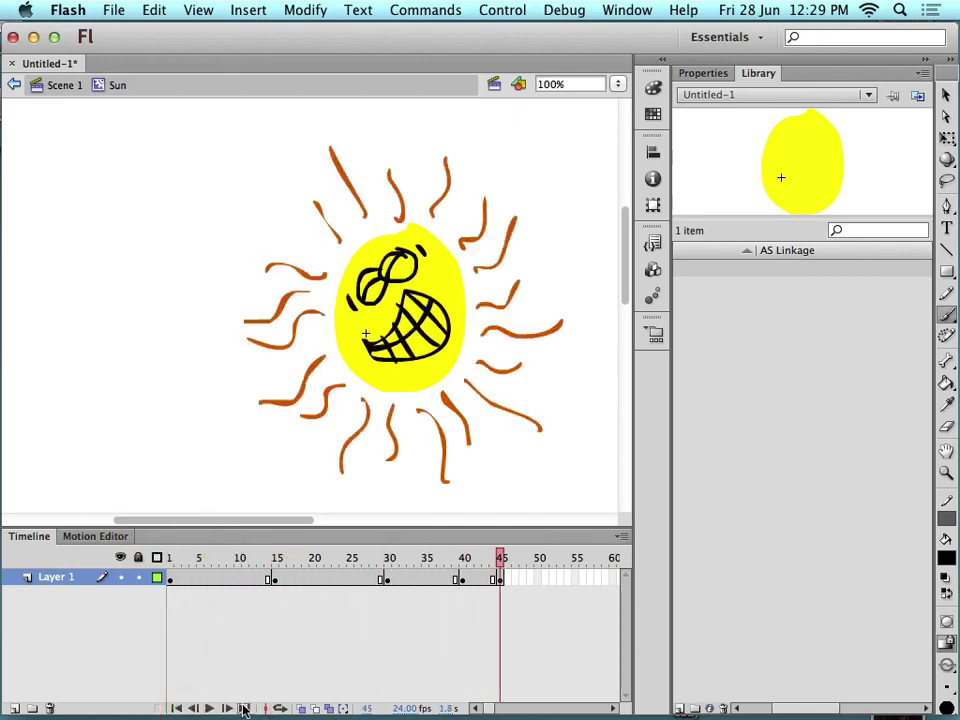
pyautogui.click(280, 708)
pyautogui.moveTo(444, 558); pyautogui.dragTo(168, 557)
pyautogui.click(207, 708)
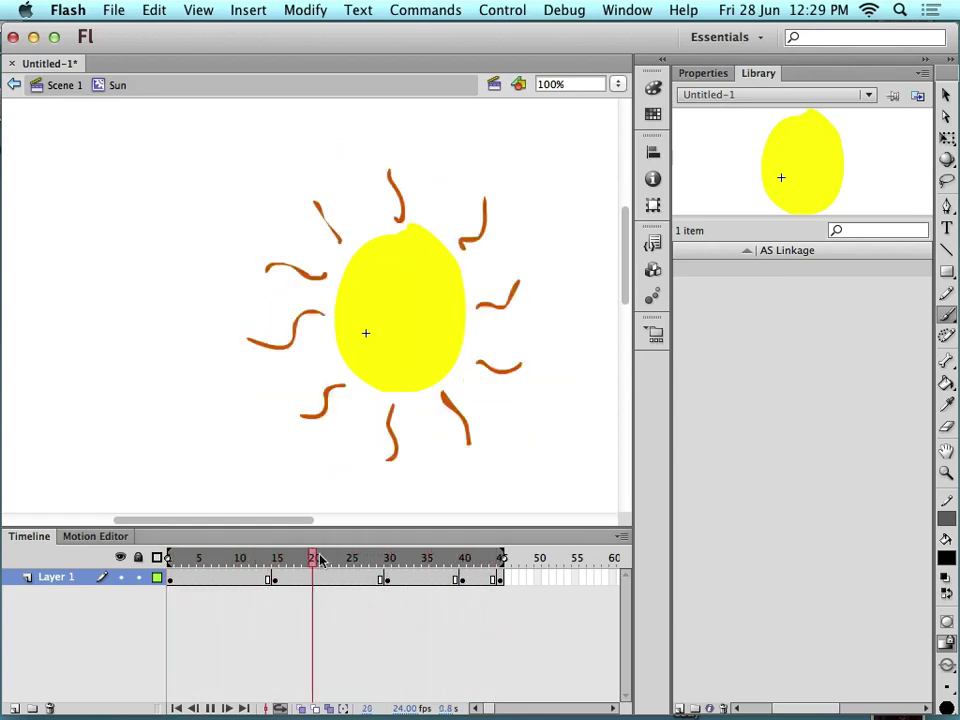
pyautogui.click(319, 557)
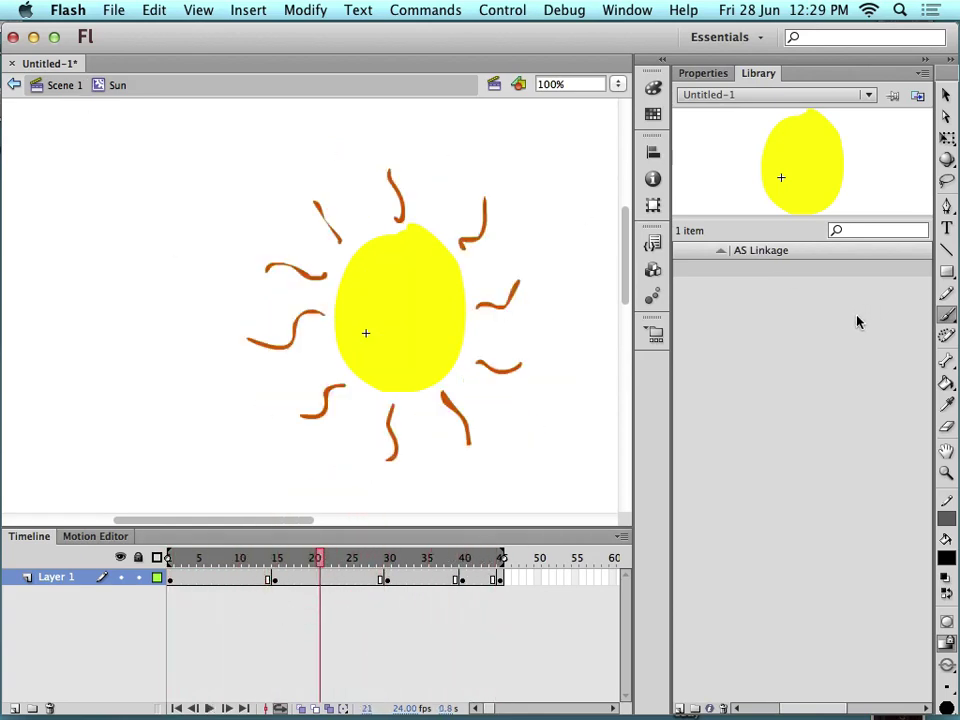
# Create a new movie clip symbol named eye in the library root
pyautogui.rightClick(797, 384)
pyautogui.click(788, 254)
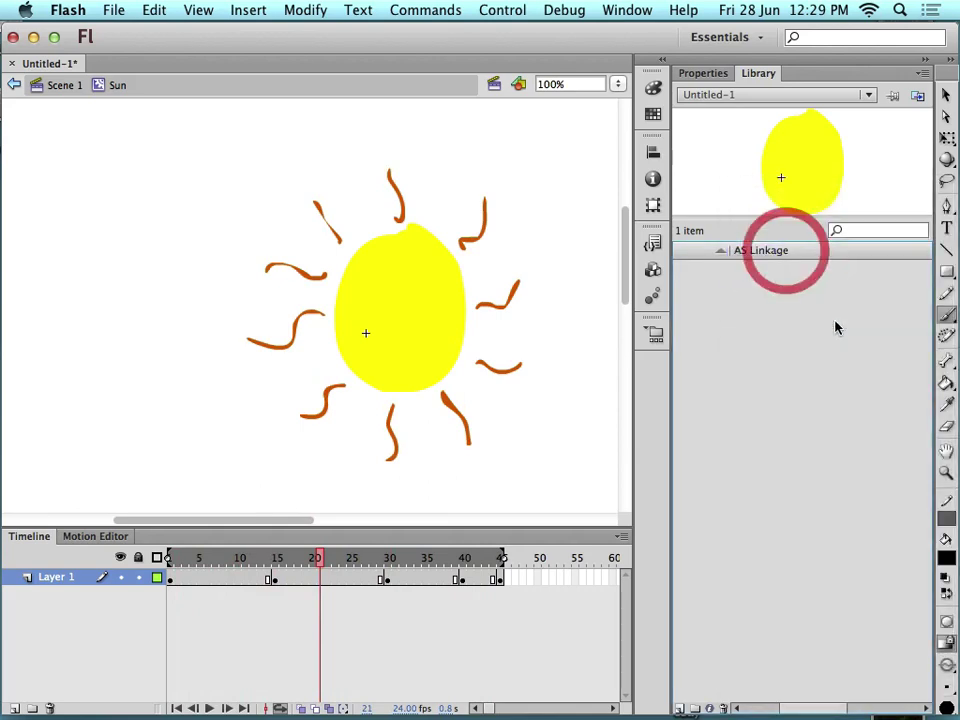
pyautogui.write('eye')
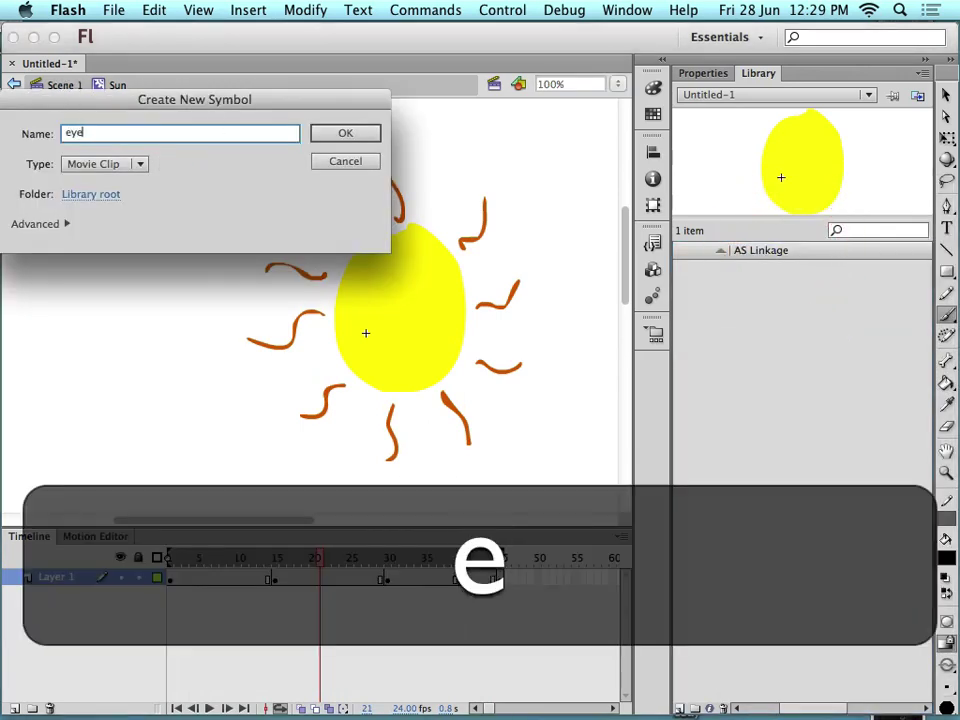
pyautogui.press('Return')
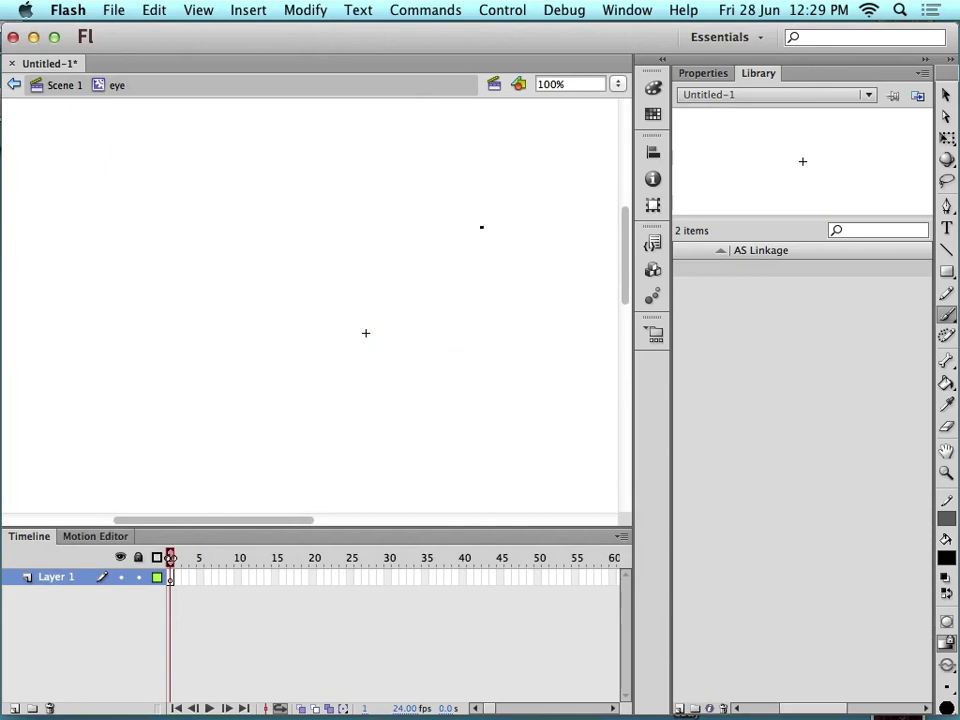
# Brush a black almond-shaped eye outline, a round iris inside it, and short lines radiating around the iris
pyautogui.moveTo(472, 298)
pyautogui.mouseDown()
pyautogui.moveTo(343, 246)
pyautogui.moveTo(276, 301)
pyautogui.moveTo(285, 322)
pyautogui.moveTo(378, 354)
pyautogui.moveTo(468, 302)
pyautogui.mouseUp()
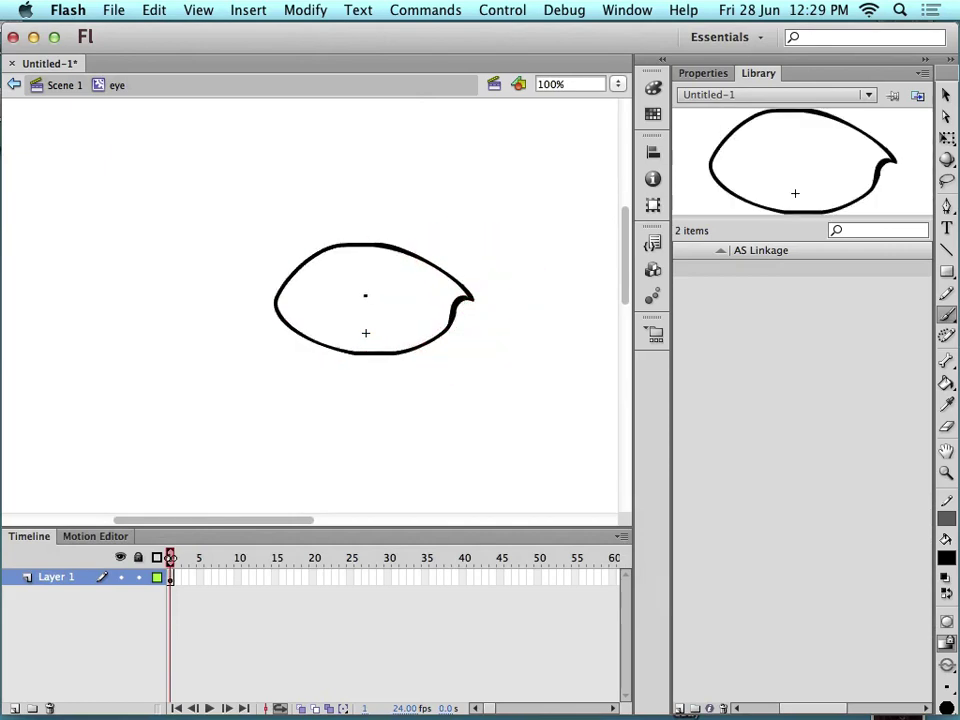
pyautogui.moveTo(366, 288)
pyautogui.mouseDown()
pyautogui.moveTo(363, 330)
pyautogui.moveTo(368, 287)
pyautogui.mouseUp()
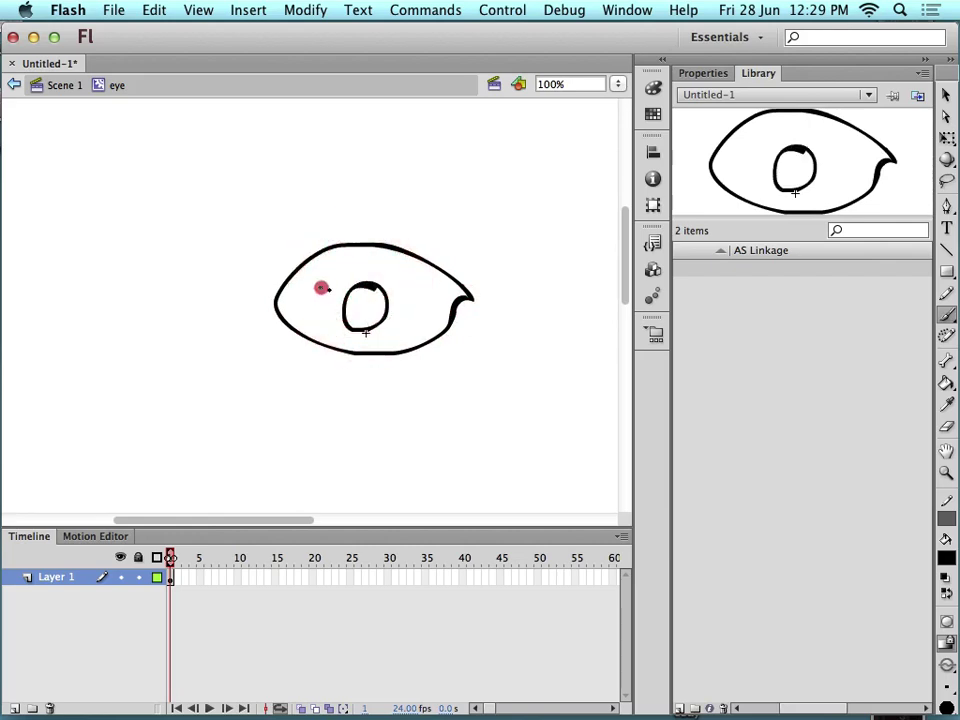
pyautogui.moveTo(308, 286)
pyautogui.mouseDown()
pyautogui.moveTo(330, 291)
pyautogui.moveTo(327, 314)
pyautogui.mouseUp()
pyautogui.moveTo(360, 340); pyautogui.dragTo(360, 350)
pyautogui.moveTo(398, 302); pyautogui.dragTo(415, 300)
pyautogui.moveTo(397, 323); pyautogui.dragTo(411, 332)
pyautogui.moveTo(393, 268)
pyautogui.mouseDown()
pyautogui.moveTo(405, 258)
pyautogui.moveTo(357, 262)
pyautogui.mouseUp()
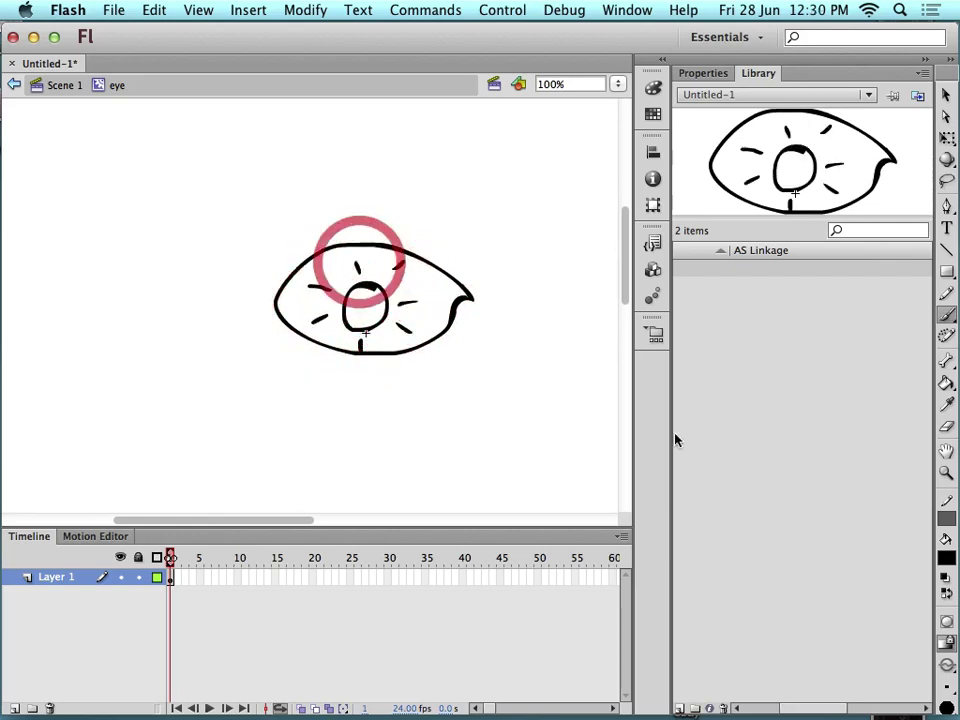
# Set the fill color to blue and paint the inside of the iris with a larger brush
pyautogui.click(946, 558)
pyautogui.click(738, 435)
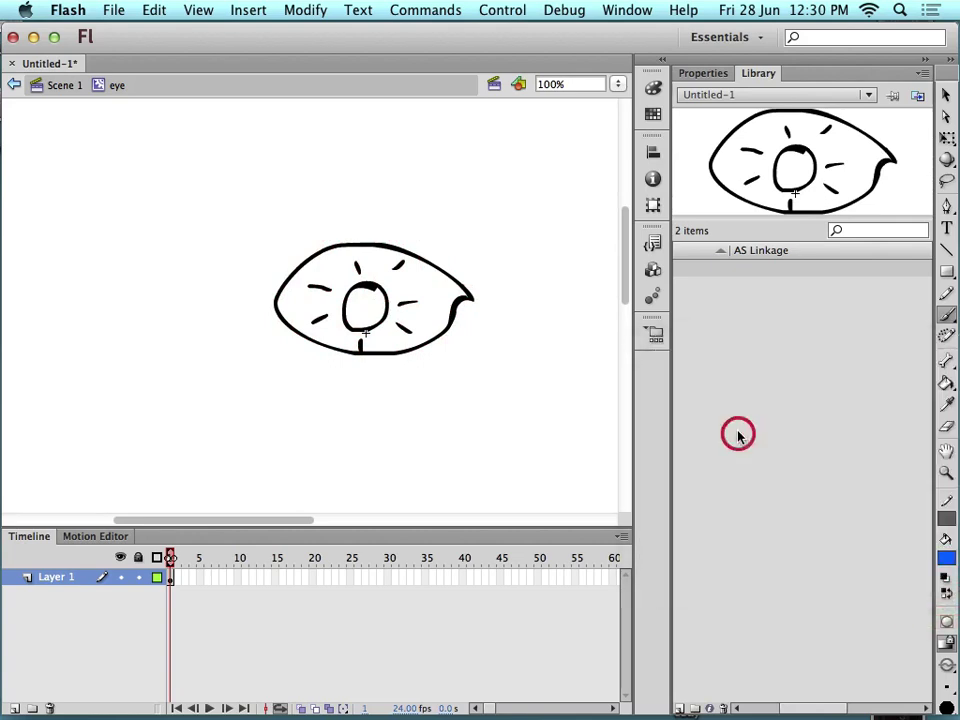
pyautogui.press(']')
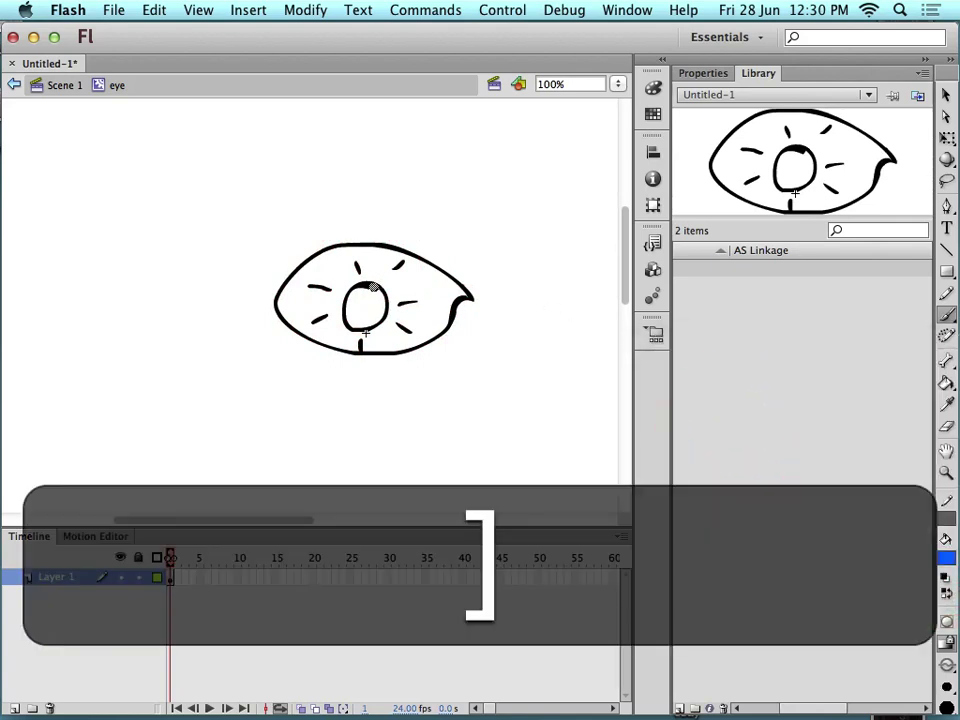
pyautogui.moveTo(368, 298)
pyautogui.mouseDown()
pyautogui.moveTo(356, 310)
pyautogui.moveTo(392, 320)
pyautogui.moveTo(378, 291)
pyautogui.mouseUp()
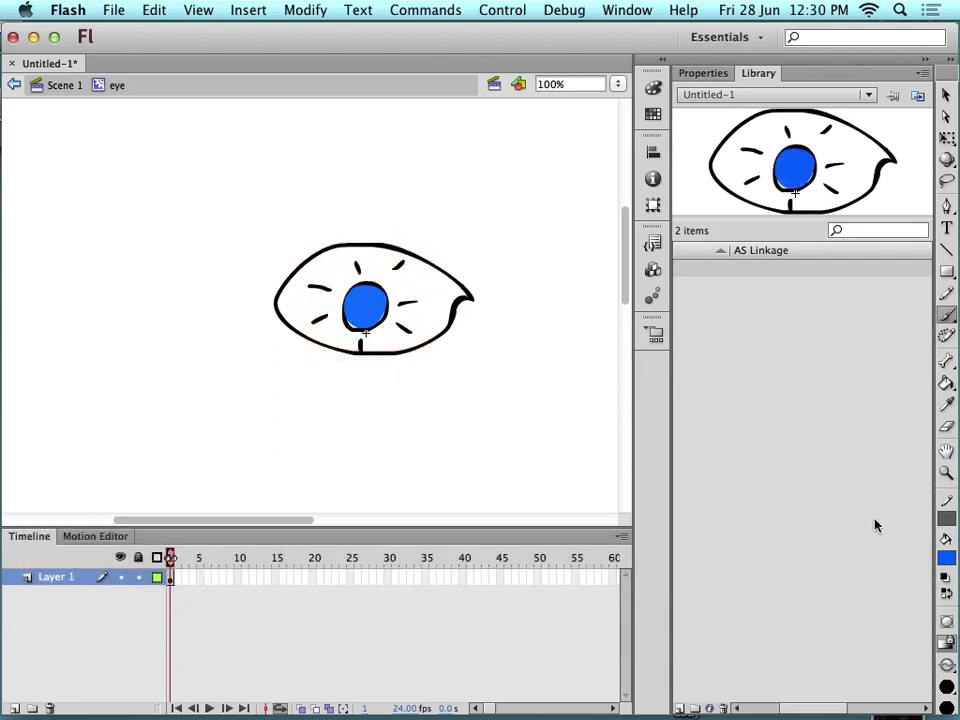
# Set the fill color to black and dab a round pupil in the middle of the blue iris
pyautogui.click(945, 560)
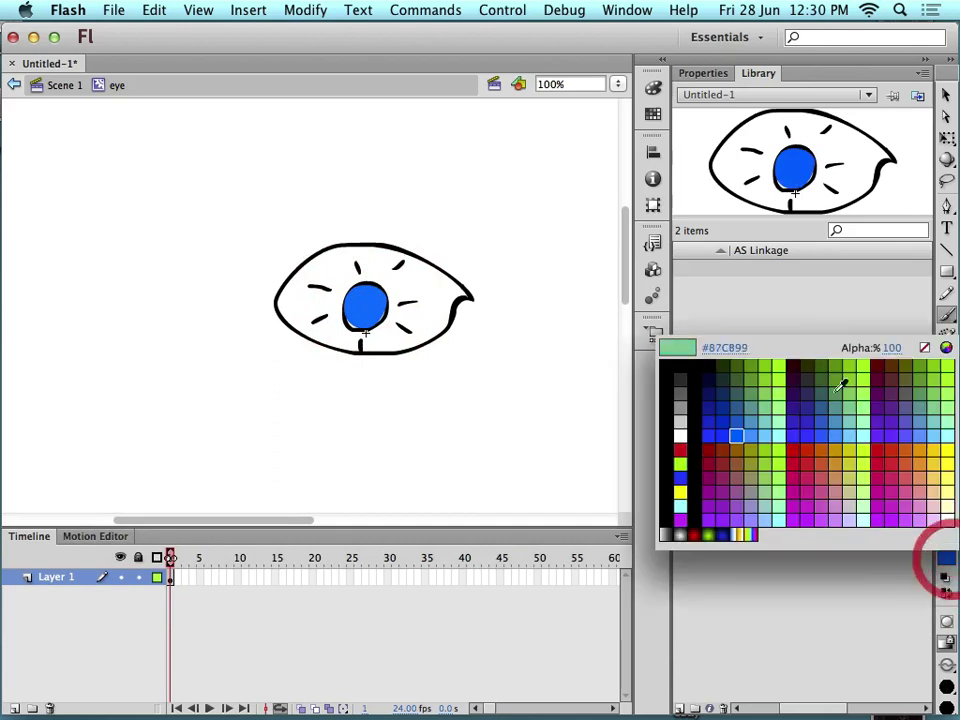
pyautogui.click(688, 361)
pyautogui.click(362, 304)
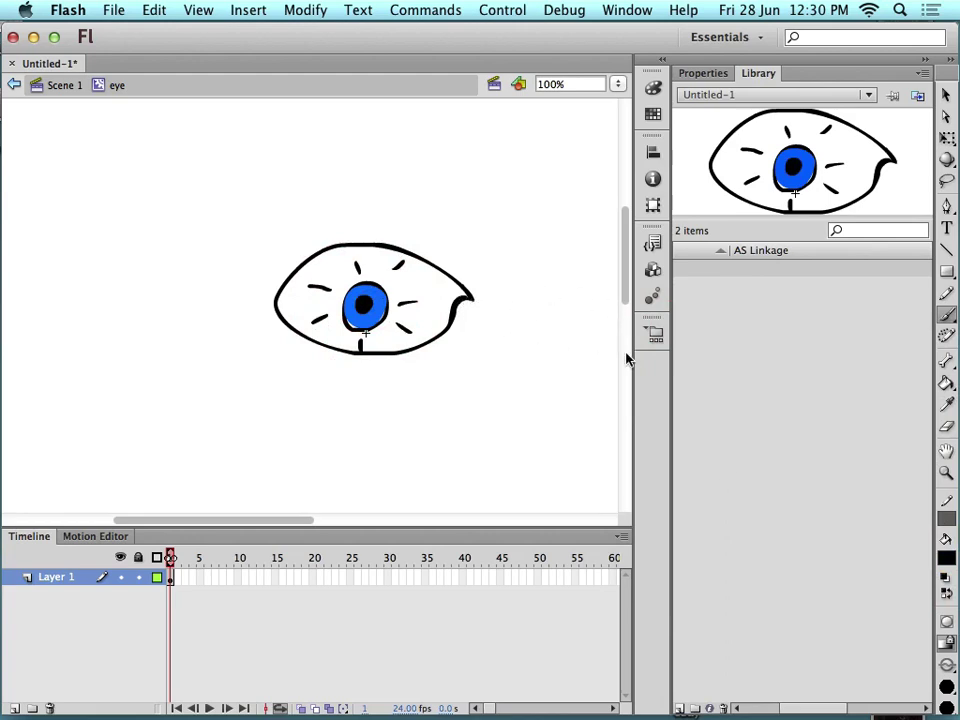
# Insert a keyframe at frame 5 of Layer 1, carrying over the open eye
pyautogui.click(194, 578)
pyautogui.click(195, 578)
pyautogui.click(186, 577)
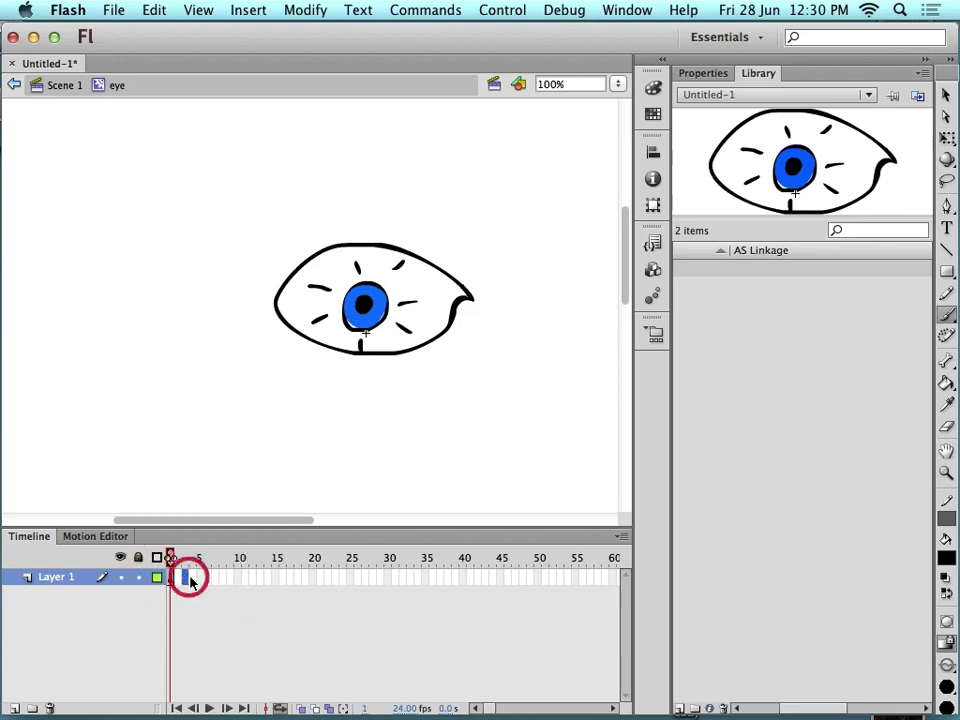
pyautogui.rightClick(199, 578)
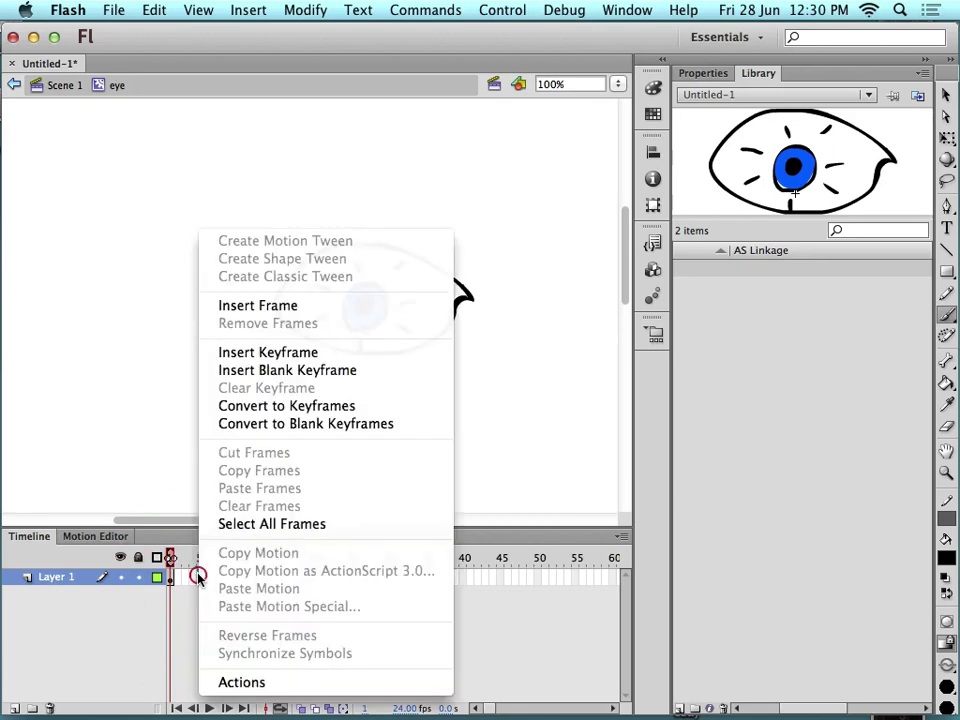
pyautogui.click(302, 354)
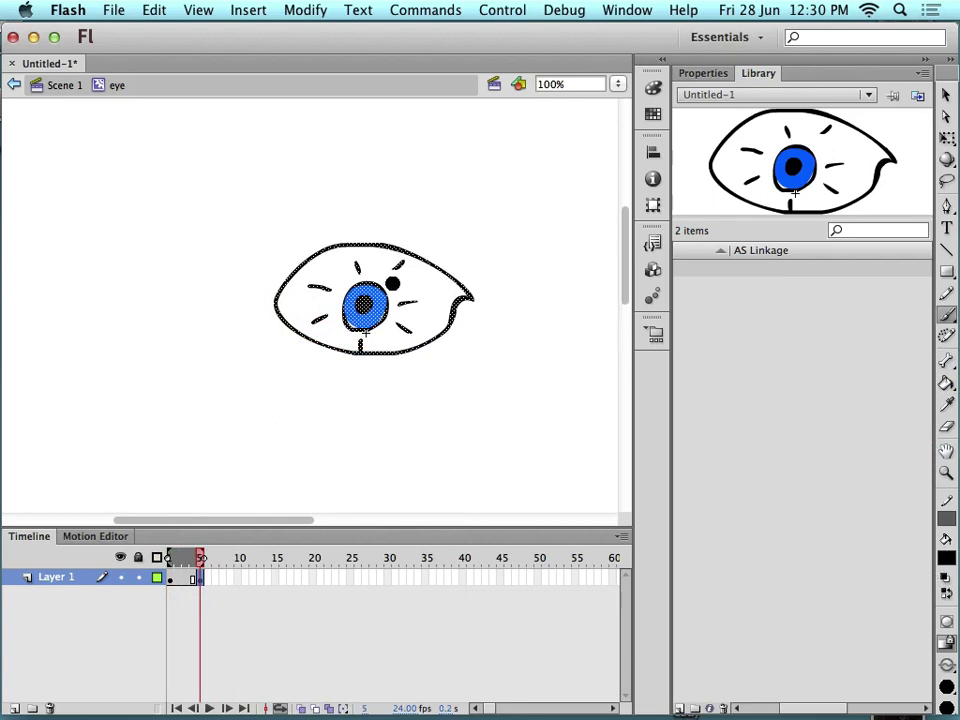
# Brush a thick lowered eyelid with short lashes across the eye on frame 5 and erase the strokes above it
pyautogui.press('[')
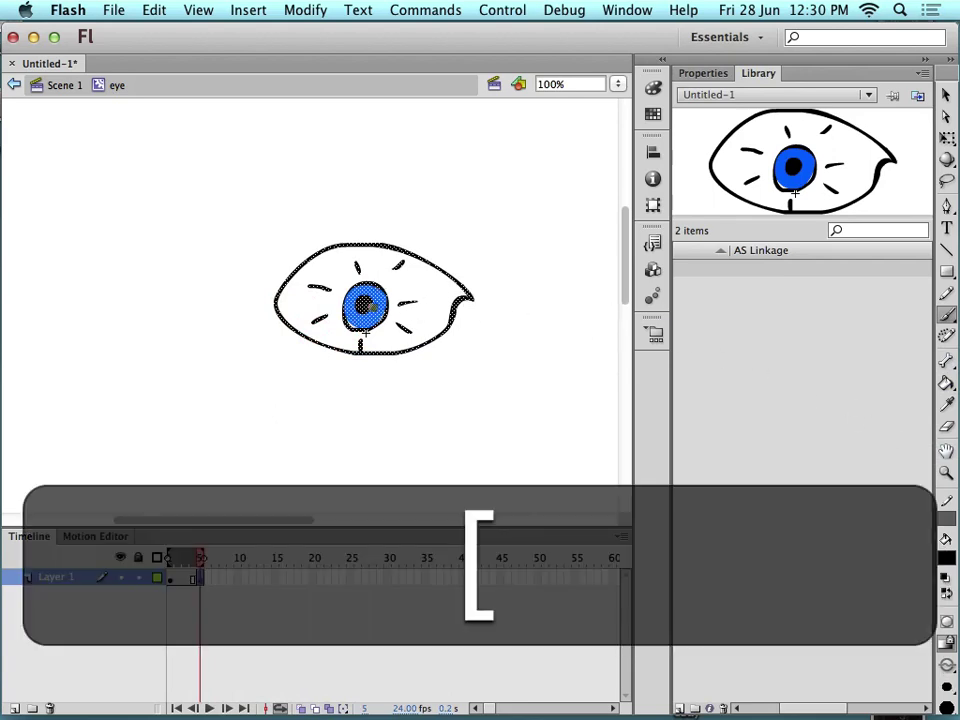
pyautogui.press('[')
pyautogui.moveTo(300, 270)
pyautogui.mouseDown()
pyautogui.moveTo(403, 293)
pyautogui.moveTo(456, 286)
pyautogui.moveTo(447, 271)
pyautogui.mouseUp()
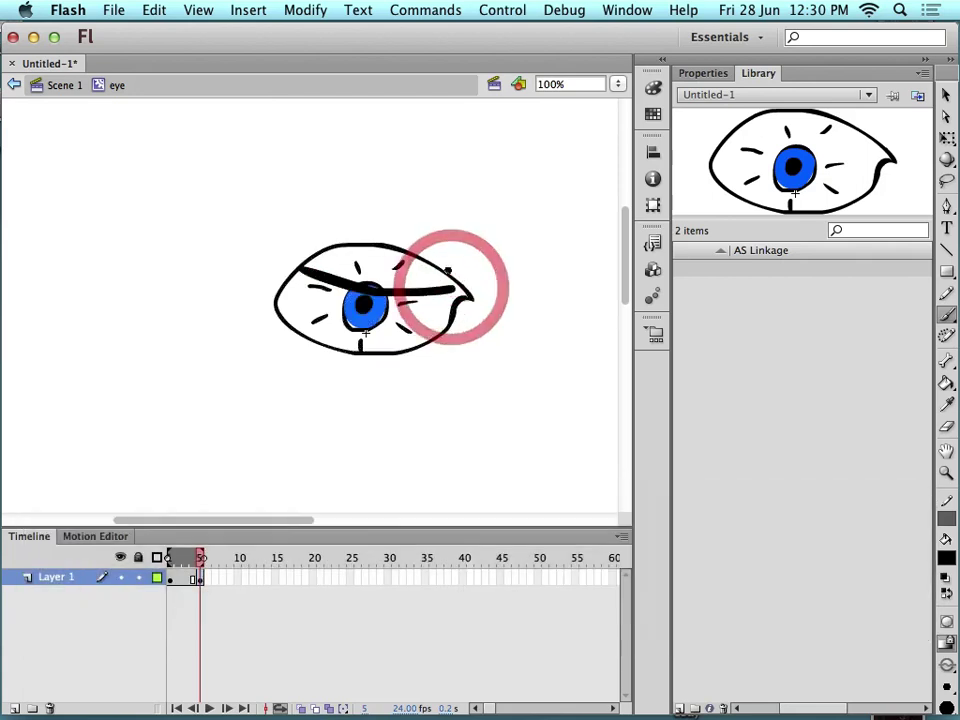
pyautogui.press('[')
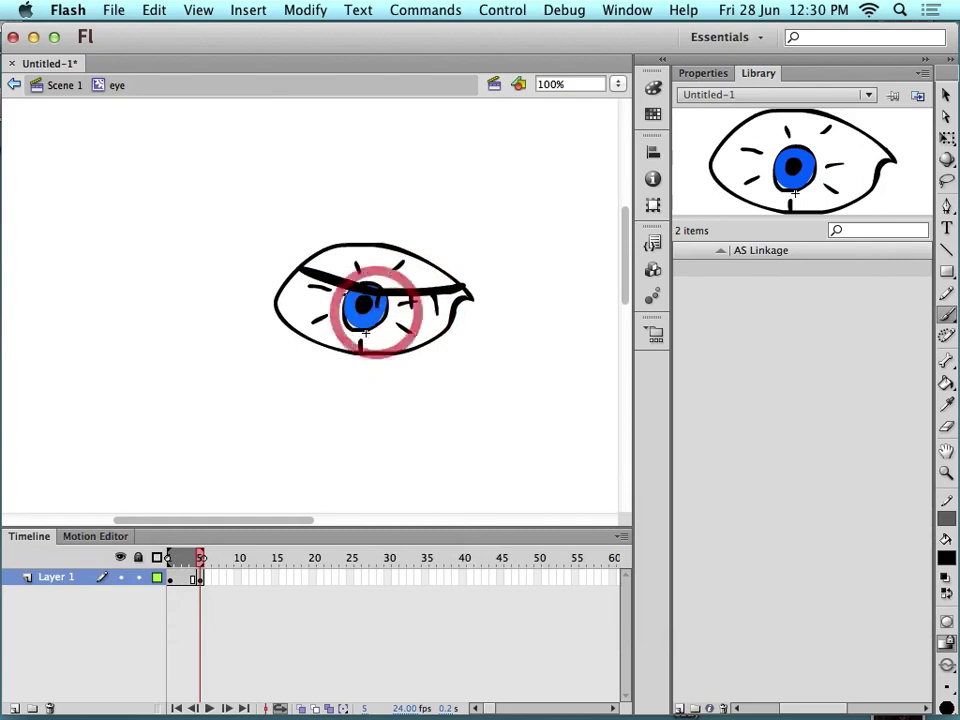
pyautogui.moveTo(315, 278); pyautogui.dragTo(318, 285)
pyautogui.press('e')
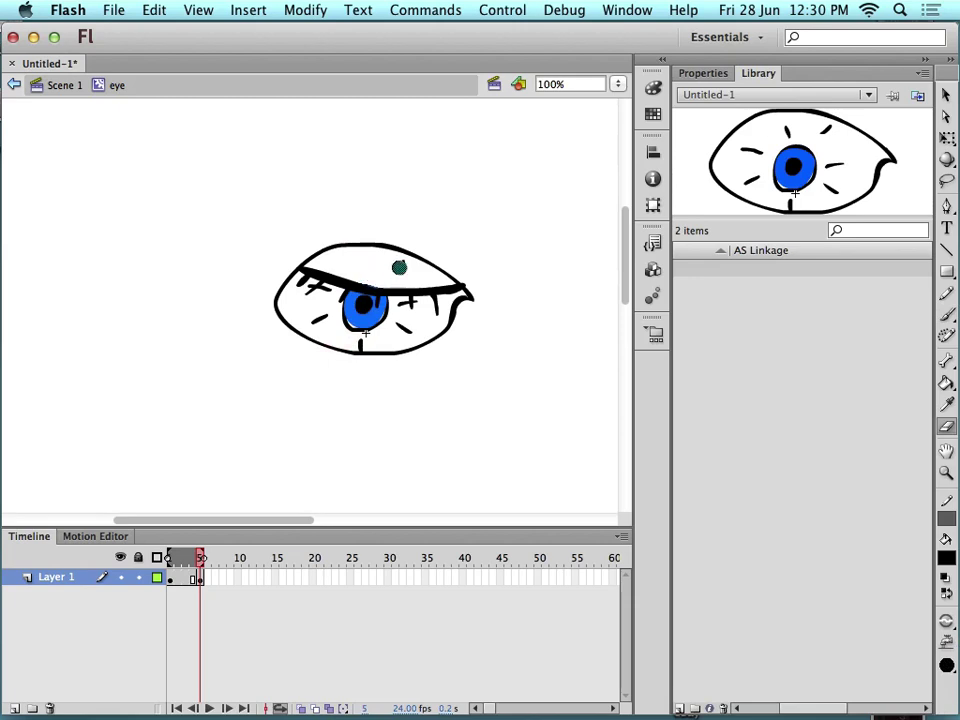
# Insert a keyframe at frame 10 of Layer 1, carrying over the eye with the lowered lid
pyautogui.click(235, 580)
pyautogui.rightClick(236, 582)
pyautogui.click(312, 352)
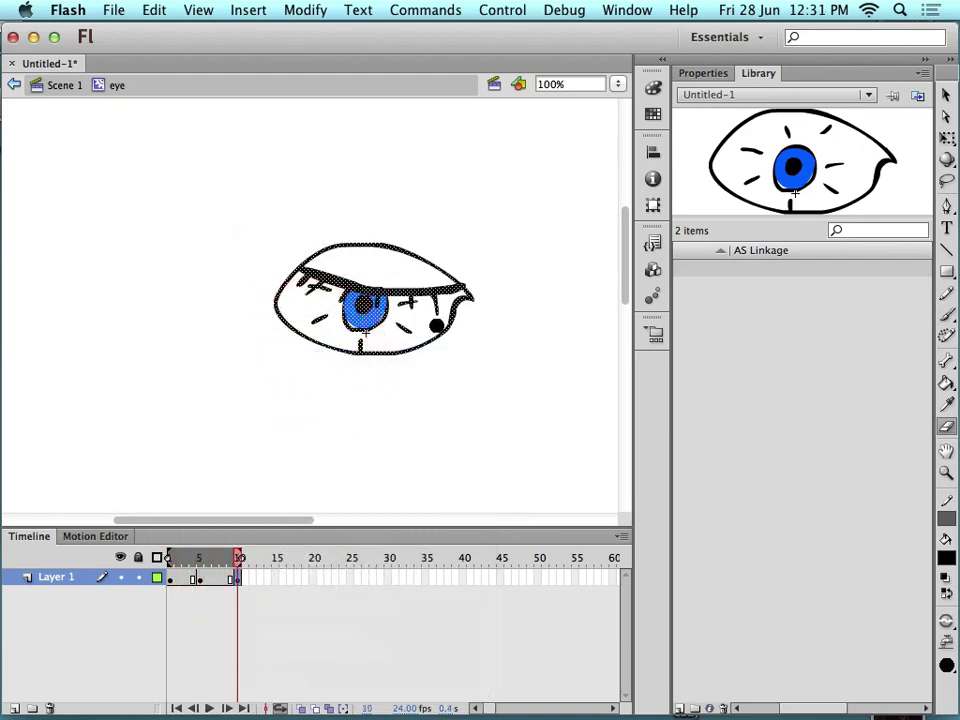
# Brush a lower eyelid line with short lashes across the iris on frame 10 and erase the thick lid and strokes above it
pyautogui.press('b')
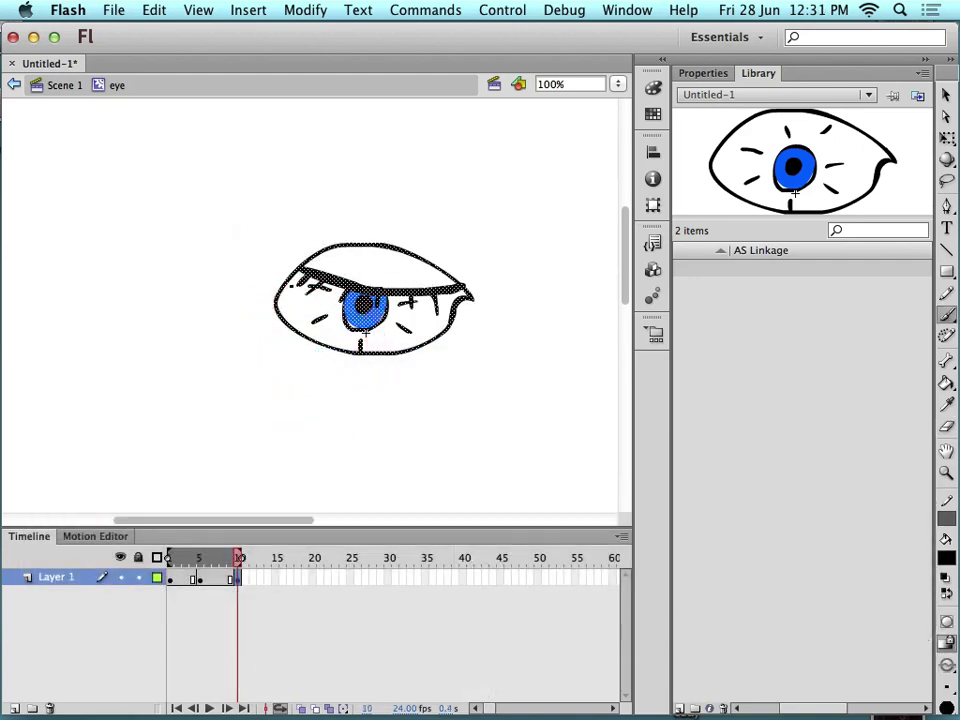
pyautogui.moveTo(301, 291)
pyautogui.mouseDown()
pyautogui.moveTo(396, 313)
pyautogui.moveTo(444, 311)
pyautogui.moveTo(456, 300)
pyautogui.mouseUp()
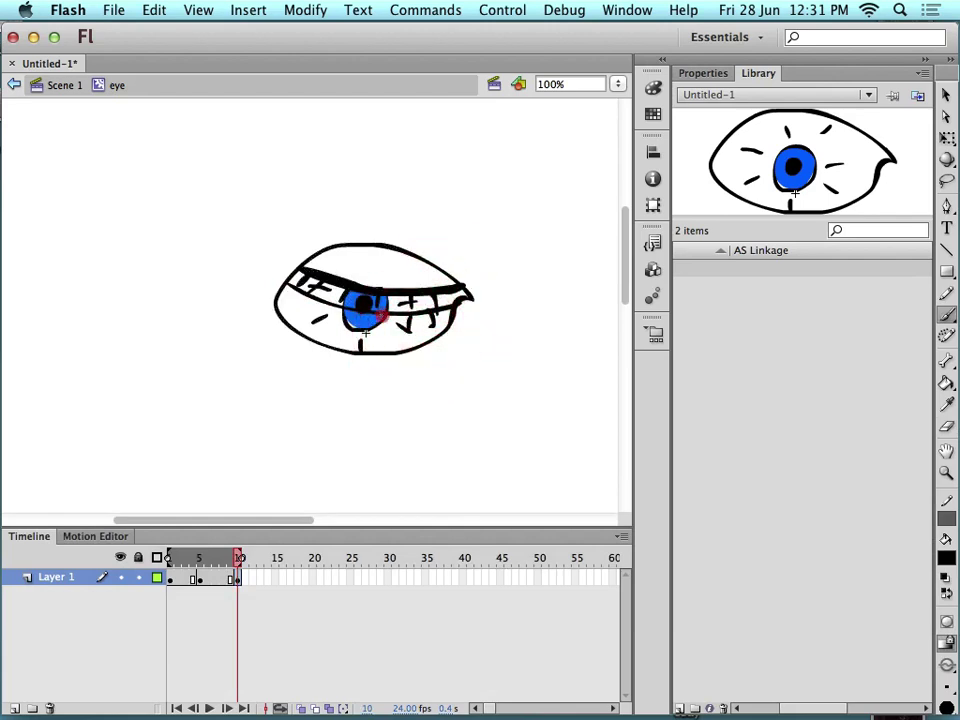
pyautogui.click(299, 305)
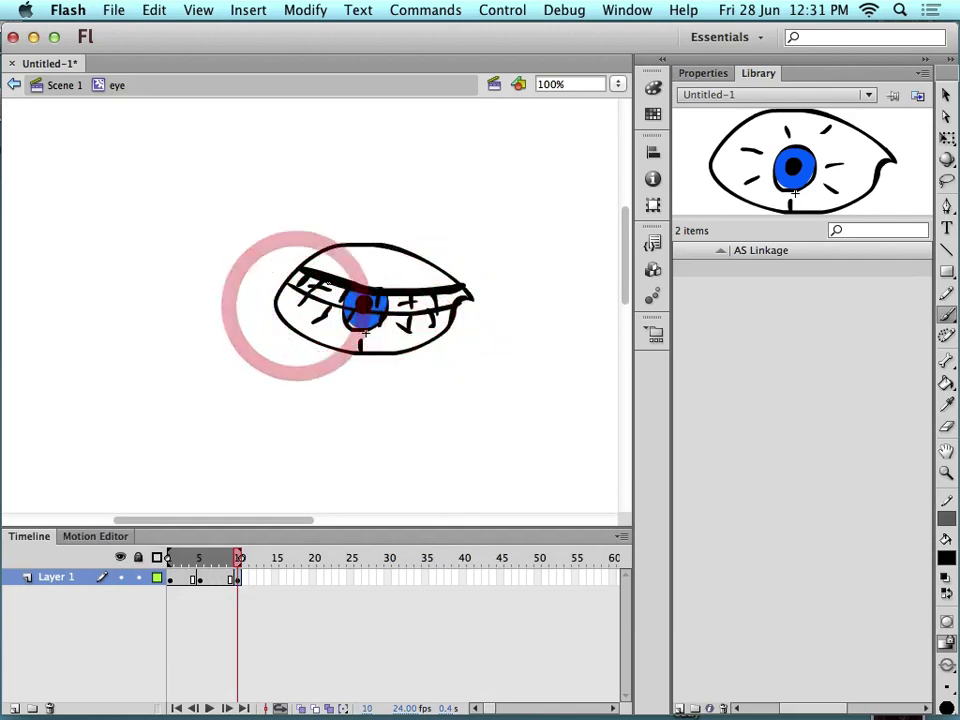
pyautogui.press('e')
pyautogui.moveTo(342, 282)
pyautogui.mouseDown()
pyautogui.moveTo(360, 296)
pyautogui.moveTo(369, 289)
pyautogui.mouseUp()
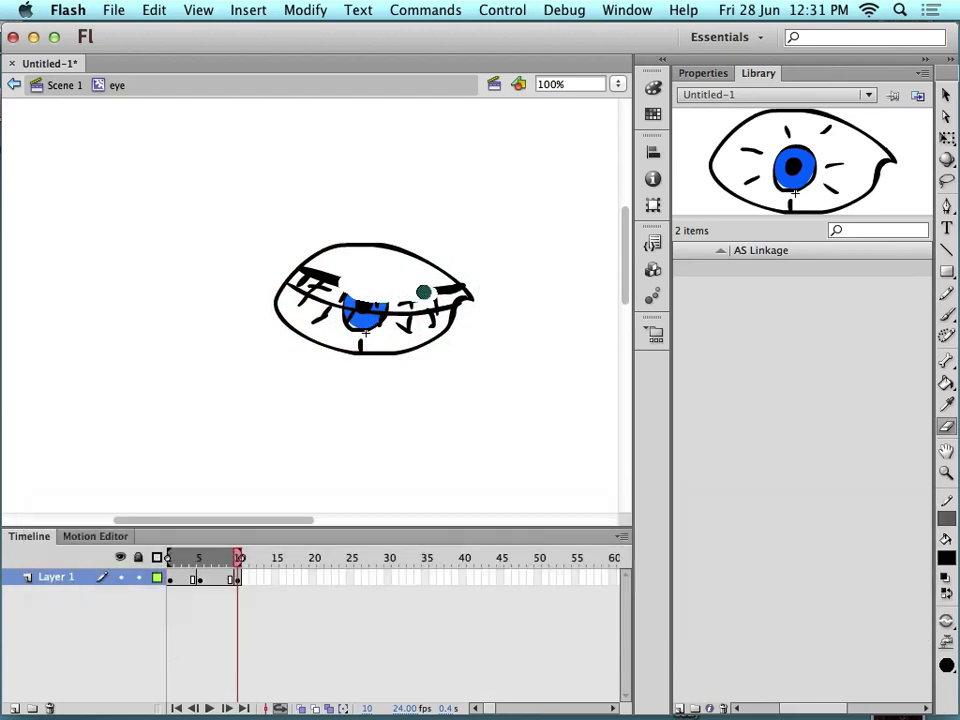
pyautogui.moveTo(437, 290)
pyautogui.mouseDown()
pyautogui.moveTo(361, 297)
pyautogui.moveTo(313, 284)
pyautogui.mouseUp()
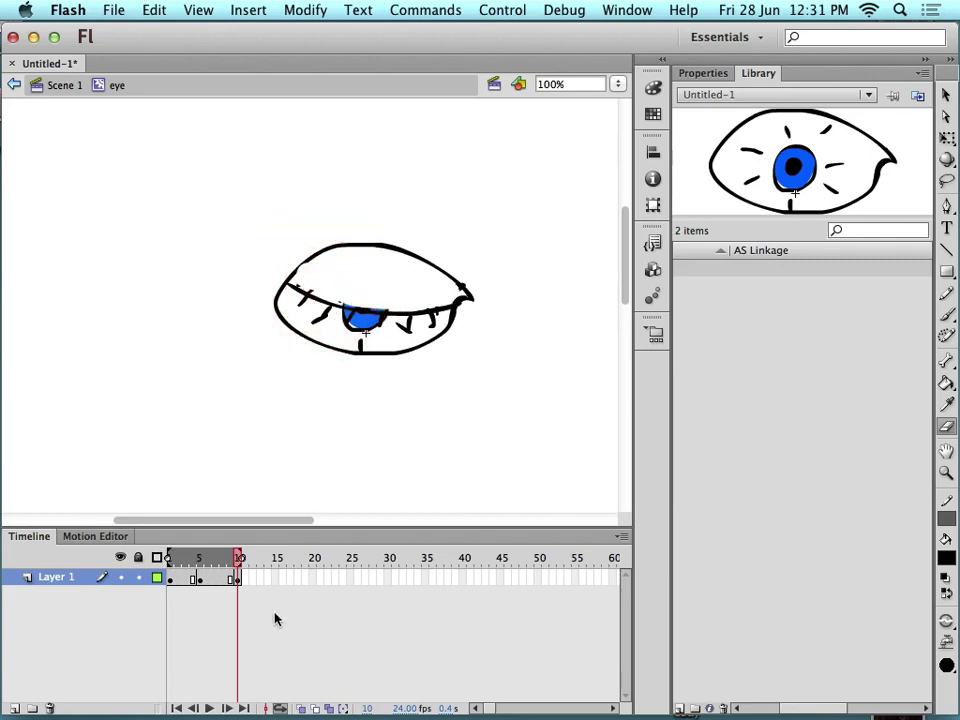
# Insert a keyframe at frame 15, brush a nearly closed eyelid with lashes, and erase the previous lid and iris above it
pyautogui.rightClick(273, 578)
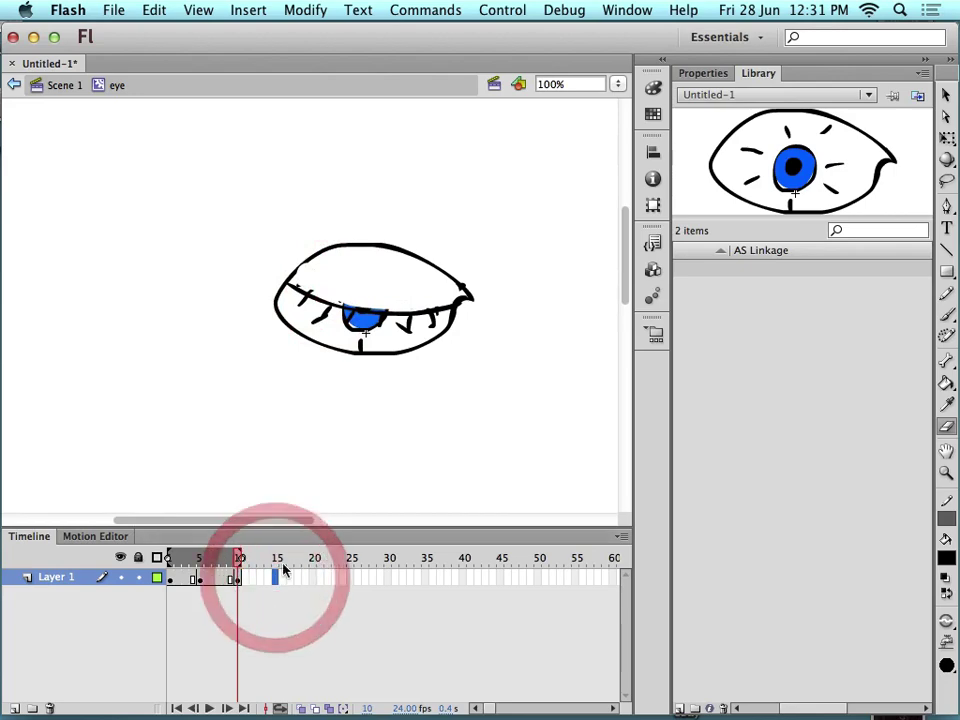
pyautogui.click(369, 354)
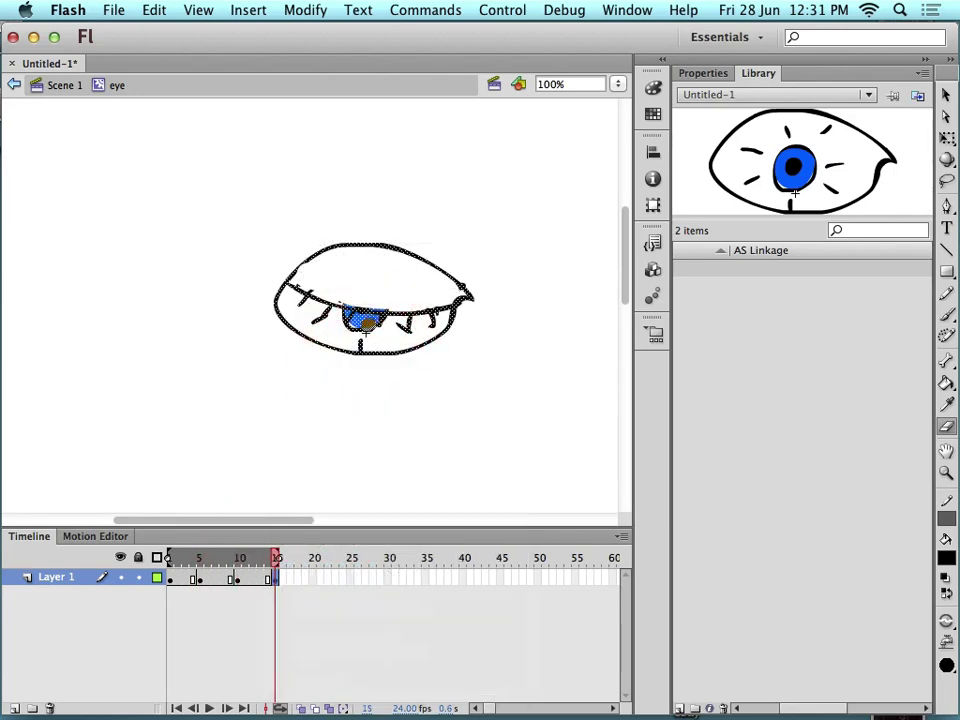
pyautogui.press('b')
pyautogui.moveTo(279, 289)
pyautogui.mouseDown()
pyautogui.moveTo(360, 315)
pyautogui.moveTo(450, 327)
pyautogui.moveTo(437, 340)
pyautogui.mouseUp()
pyautogui.moveTo(415, 329)
pyautogui.mouseDown()
pyautogui.moveTo(341, 327)
pyautogui.moveTo(334, 337)
pyautogui.moveTo(314, 317)
pyautogui.moveTo(309, 326)
pyautogui.moveTo(293, 315)
pyautogui.moveTo(369, 300)
pyautogui.moveTo(348, 297)
pyautogui.moveTo(371, 310)
pyautogui.moveTo(353, 312)
pyautogui.moveTo(445, 309)
pyautogui.moveTo(399, 317)
pyautogui.mouseUp()
pyautogui.press('e')
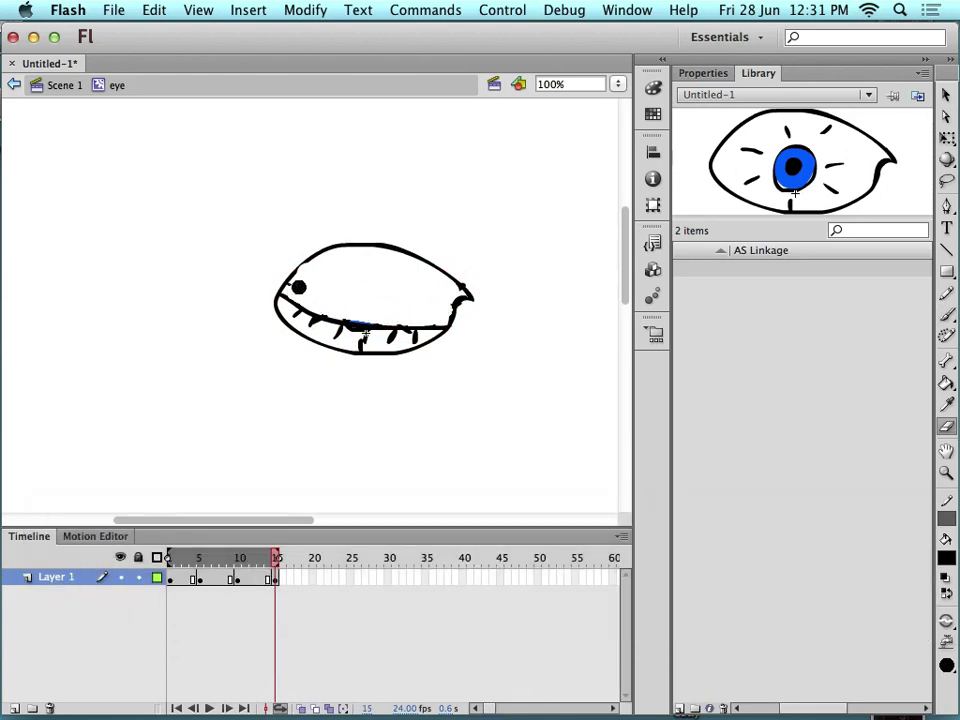
# Insert a keyframe at frame 20, erase everything inside the eye outline, and brush lashes along its lower edge for a closed eye
pyautogui.rightClick(313, 580)
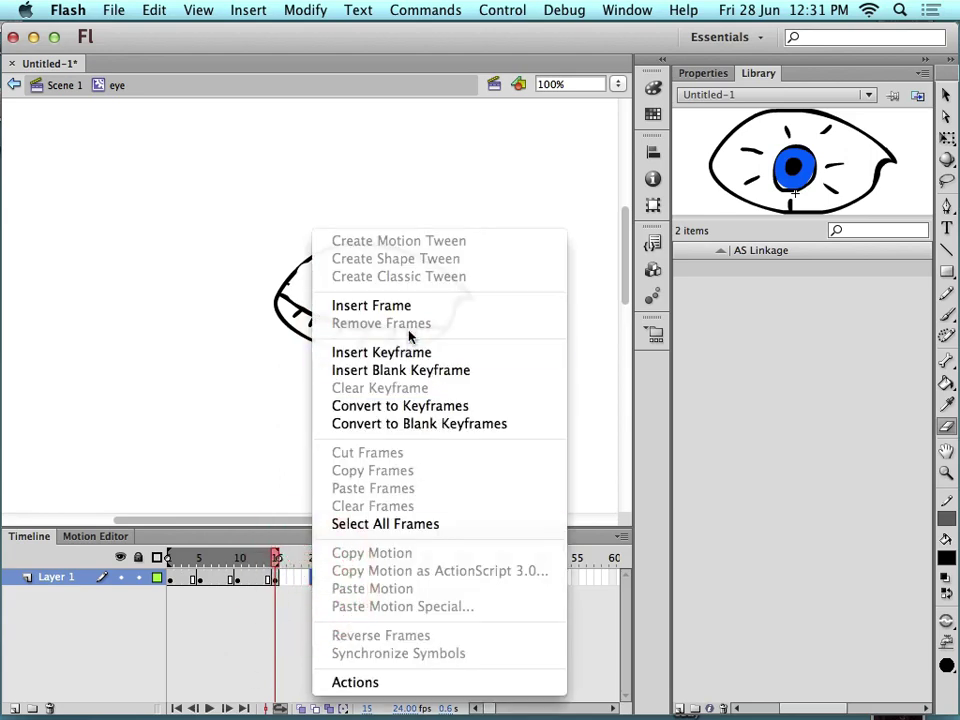
pyautogui.click(408, 352)
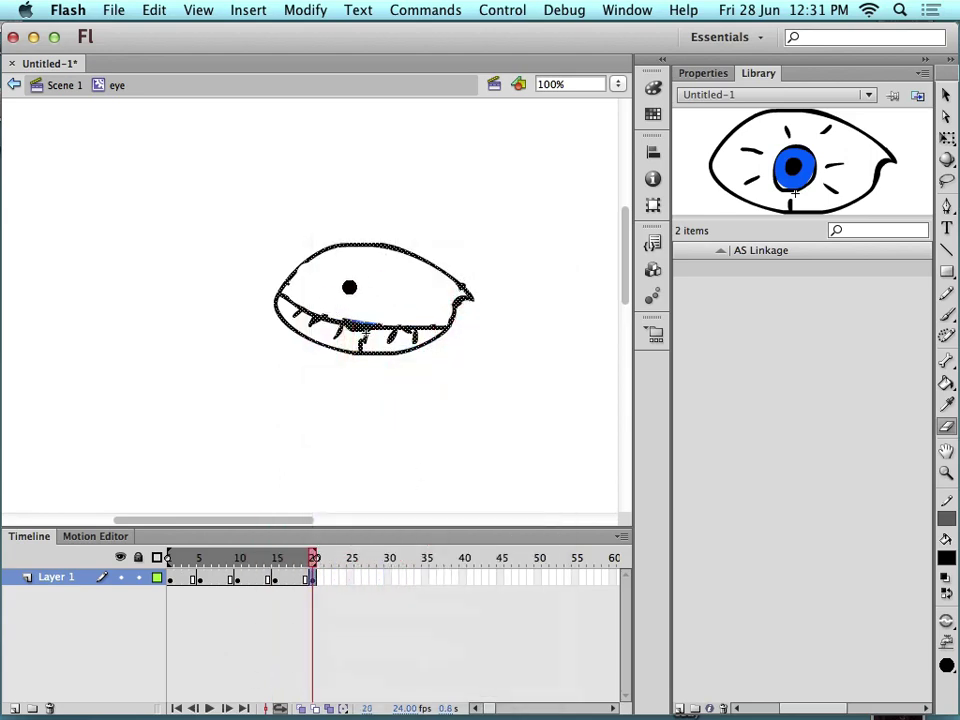
pyautogui.moveTo(299, 305)
pyautogui.mouseDown()
pyautogui.moveTo(336, 328)
pyautogui.moveTo(426, 326)
pyautogui.moveTo(339, 330)
pyautogui.moveTo(349, 341)
pyautogui.mouseUp()
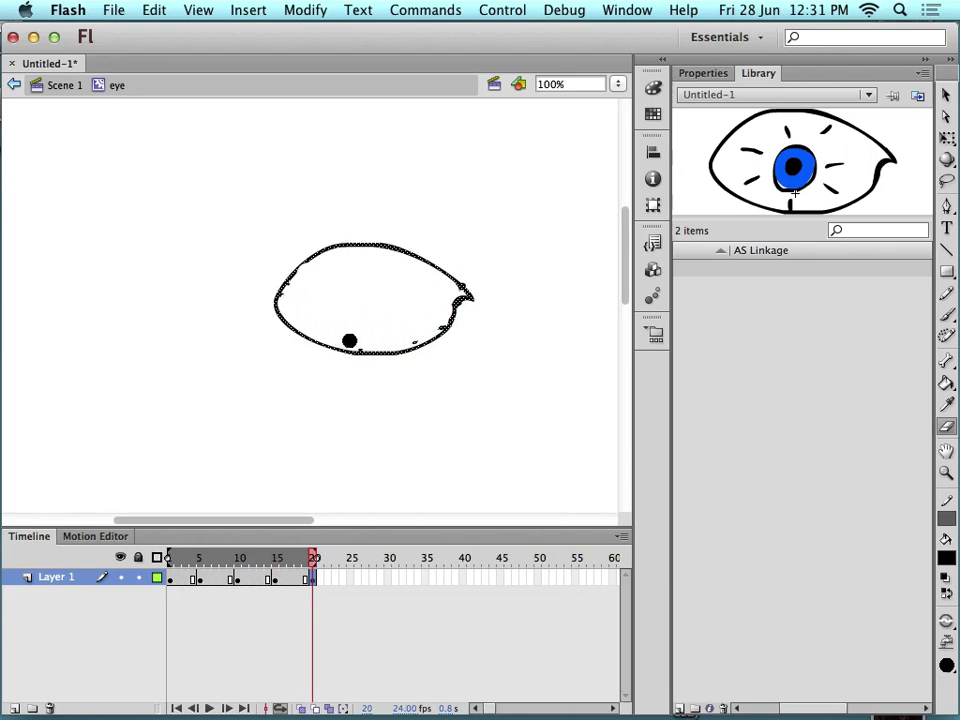
pyautogui.click(367, 338)
pyautogui.press('b')
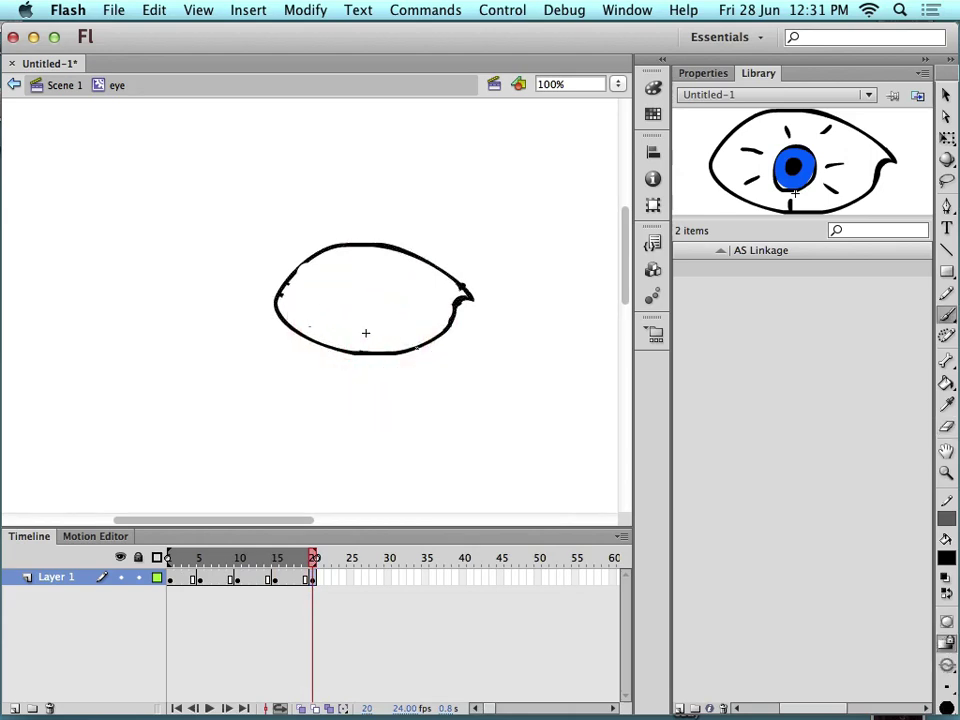
pyautogui.moveTo(418, 346)
pyautogui.mouseDown()
pyautogui.moveTo(421, 355)
pyautogui.moveTo(361, 369)
pyautogui.moveTo(279, 343)
pyautogui.mouseUp()
pyautogui.hscroll(2, 222, 686)
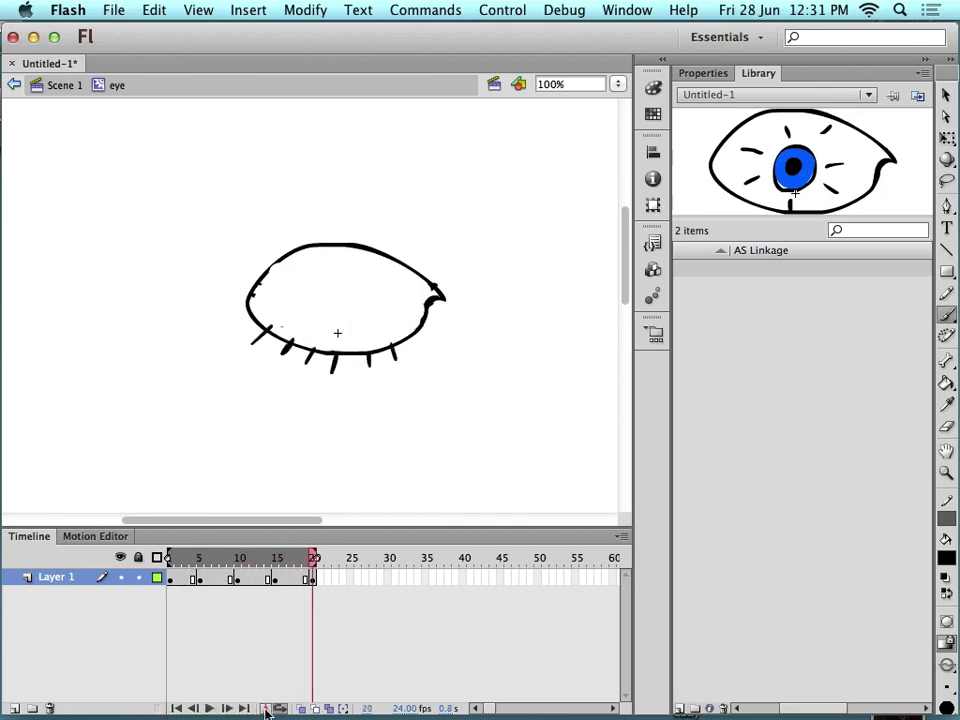
# Play the eye movie clip's 20 frames to check the closing animation
pyautogui.click(204, 708)
pyautogui.click(207, 708)
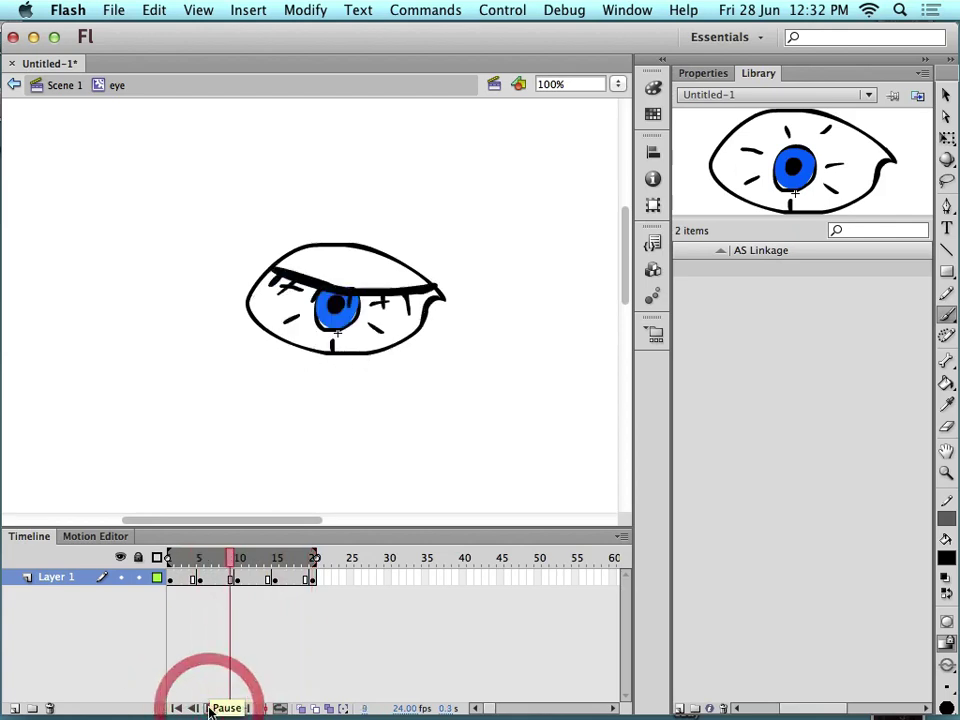
pyautogui.click(208, 709)
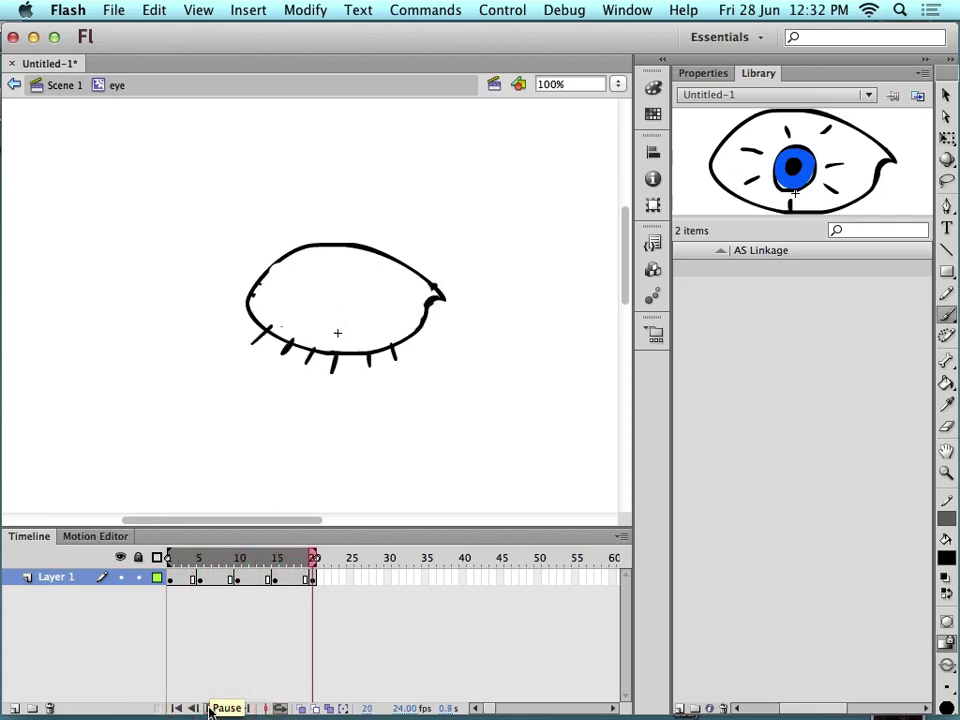
pyautogui.click(208, 709)
pyautogui.click(208, 709)
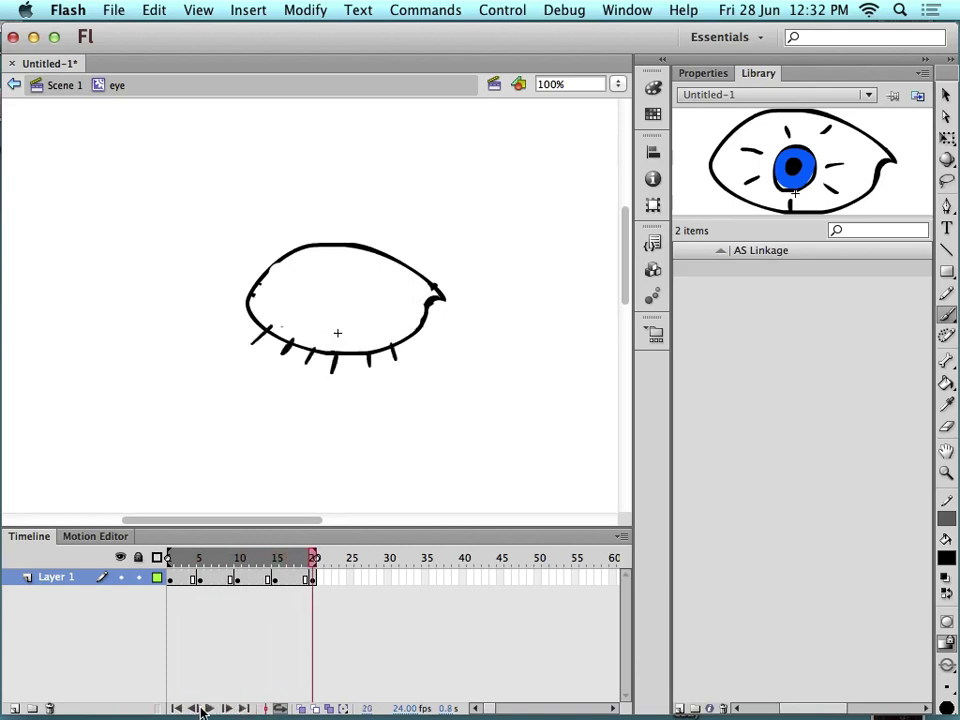
# Leave the eye symbol and return to the main timeline of Scene 1
pyautogui.click(752, 328)
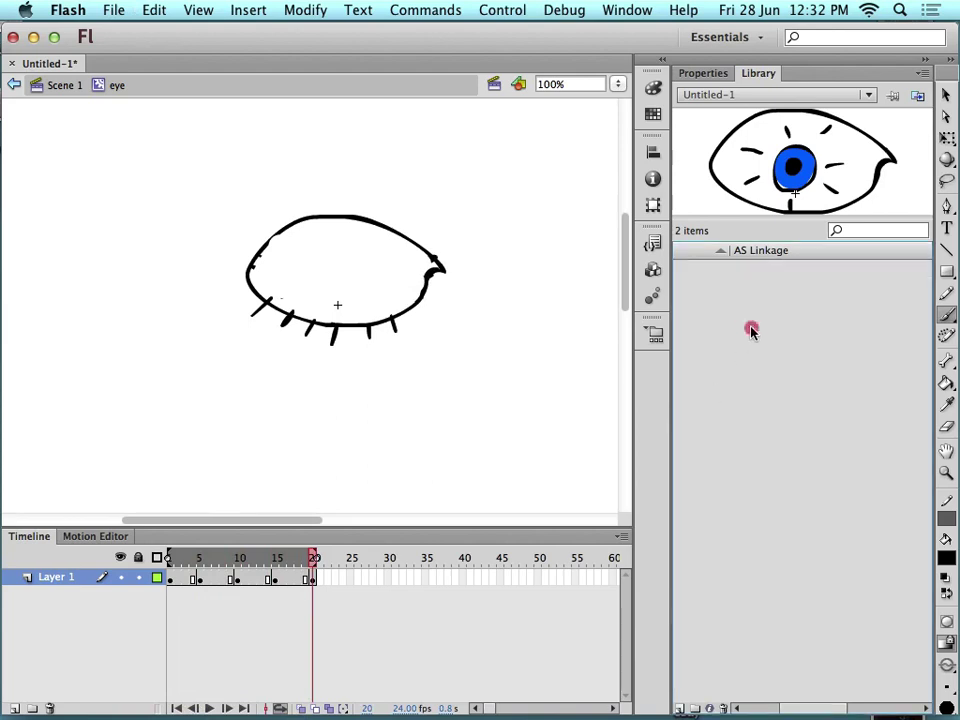
pyautogui.click(716, 75)
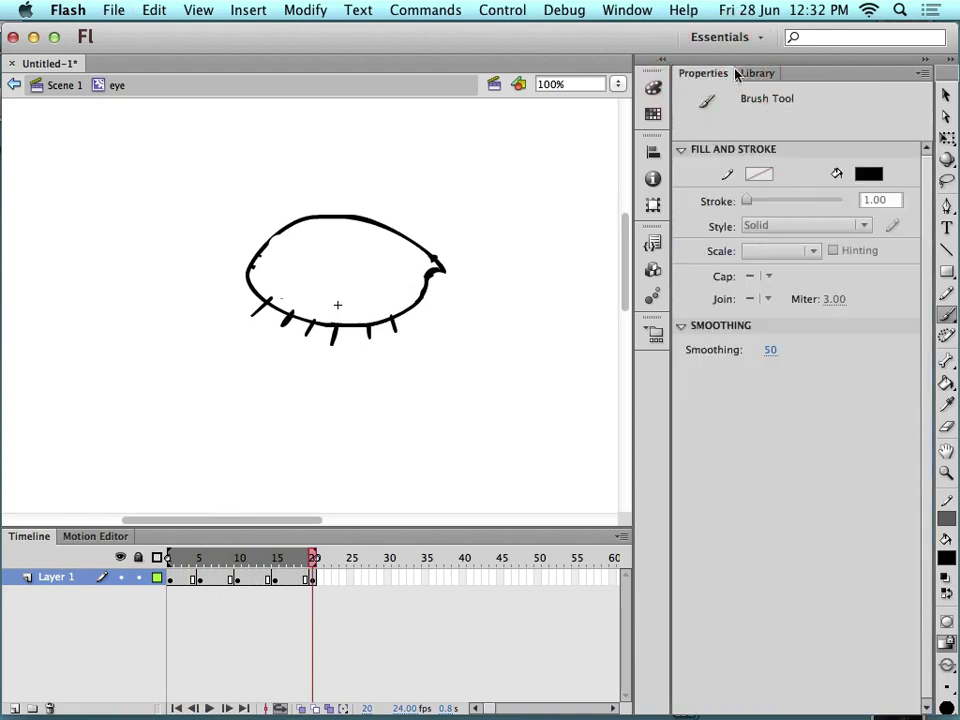
pyautogui.click(748, 74)
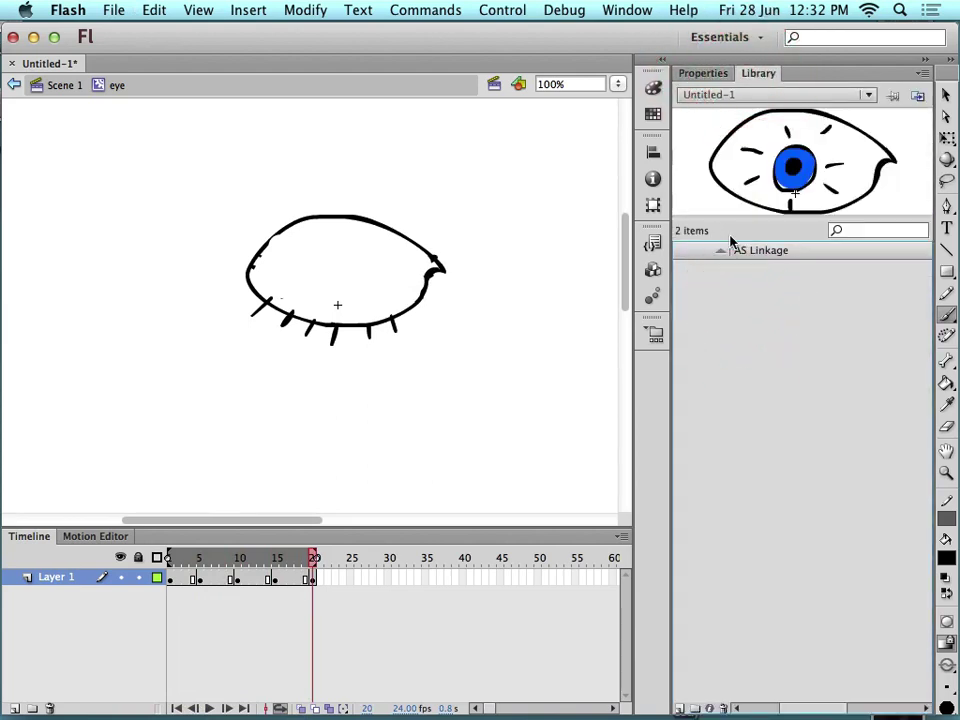
pyautogui.click(56, 90)
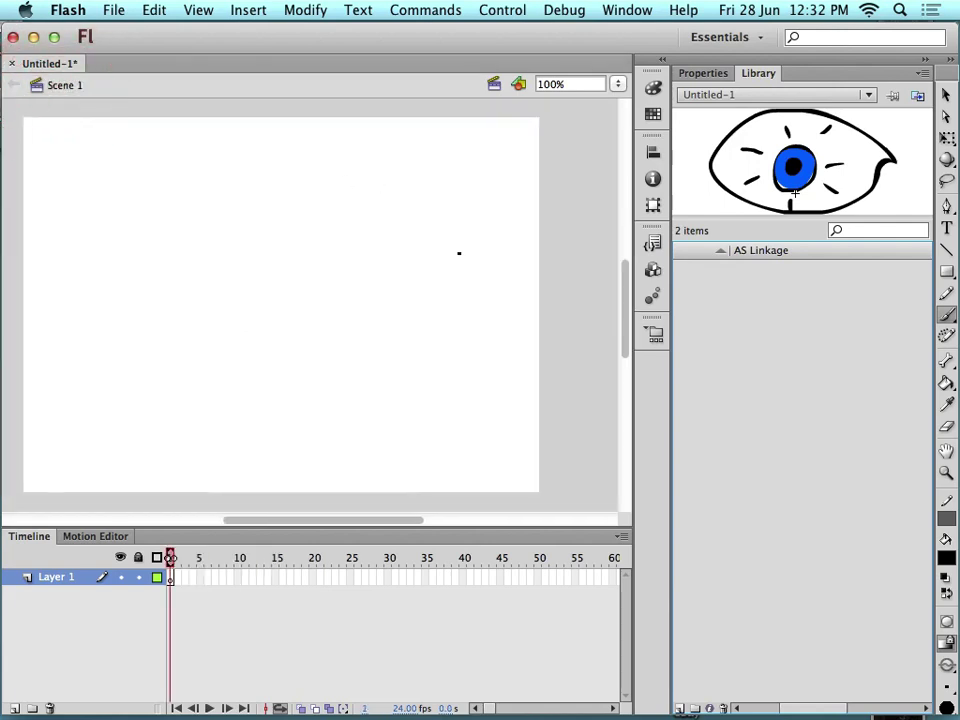
pyautogui.click(767, 390)
pyautogui.click(720, 251)
pyautogui.click(760, 94)
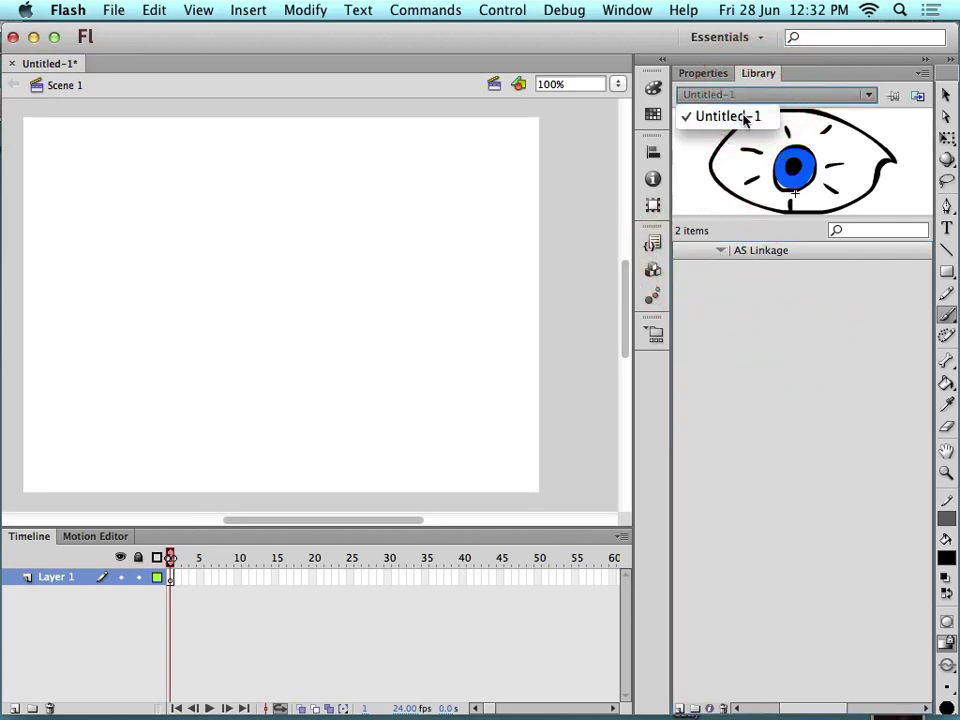
pyautogui.click(745, 116)
pyautogui.click(706, 74)
pyautogui.click(756, 74)
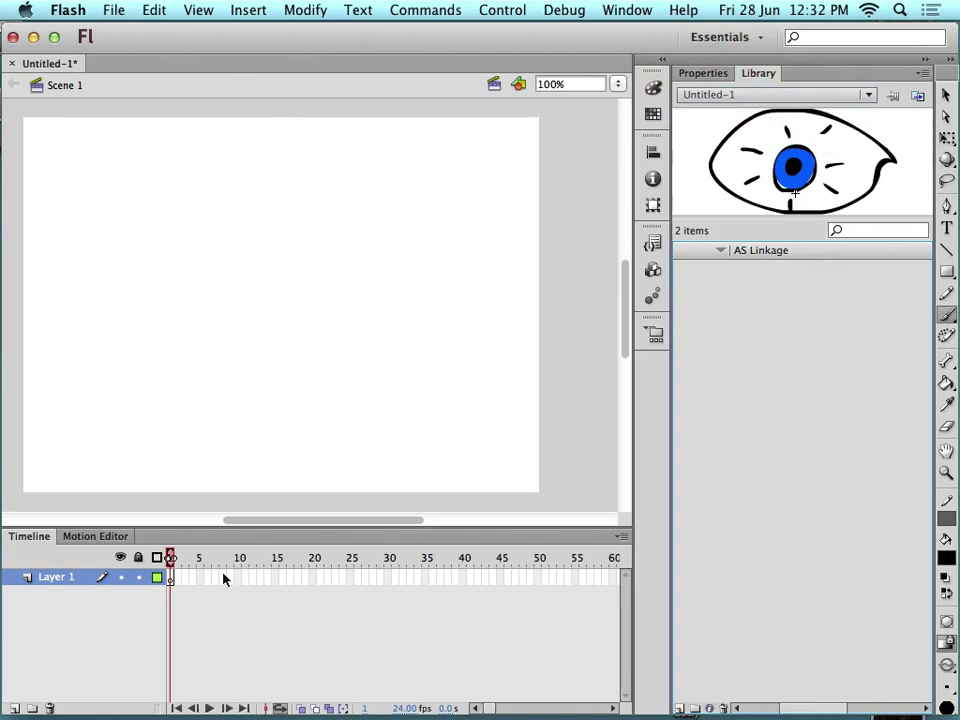
# Import the head image Untitled-1.png into the library and place it near the middle of the stage on frame 1
pyautogui.click(27, 703)
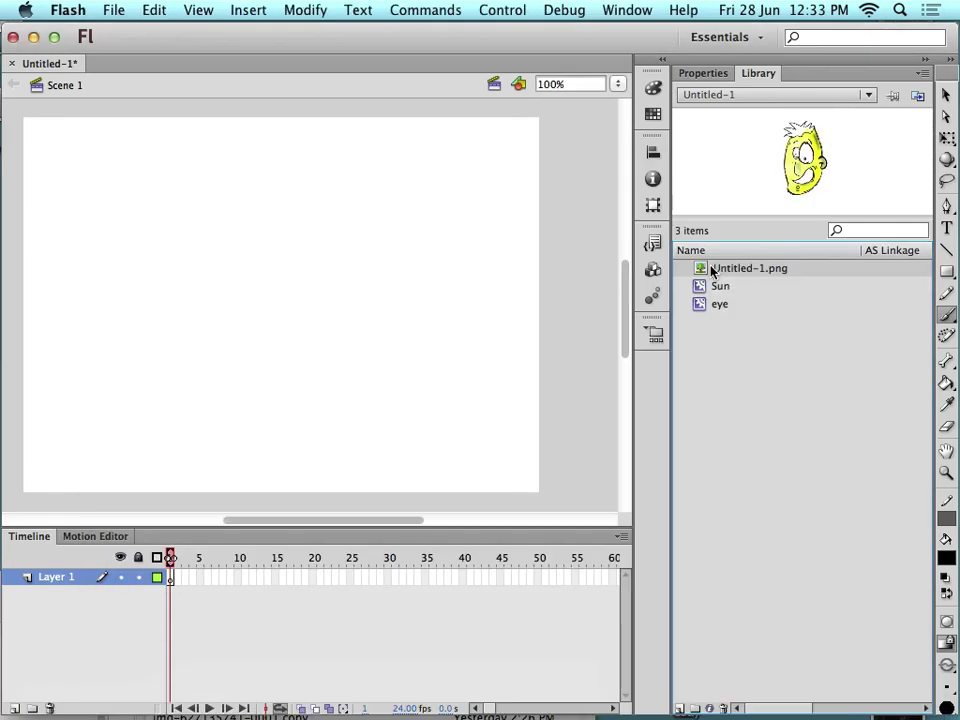
pyautogui.moveTo(713, 270); pyautogui.dragTo(304, 322)
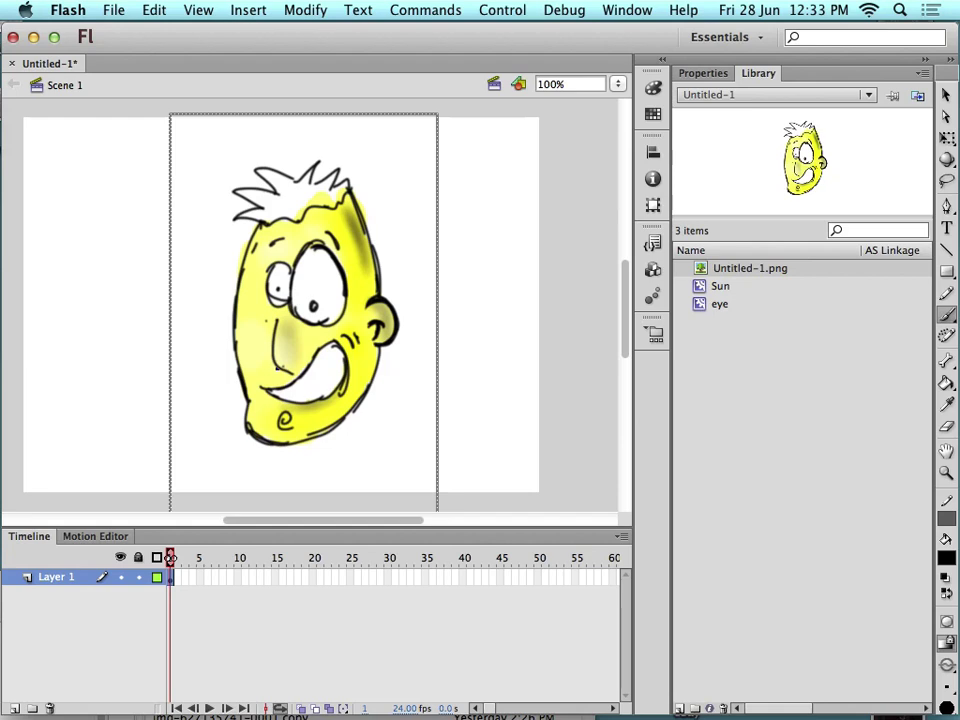
# Insert a keyframe at frame 5 of Scene 1's Layer 1 and move the head image up and to the left on it
pyautogui.click(192, 578)
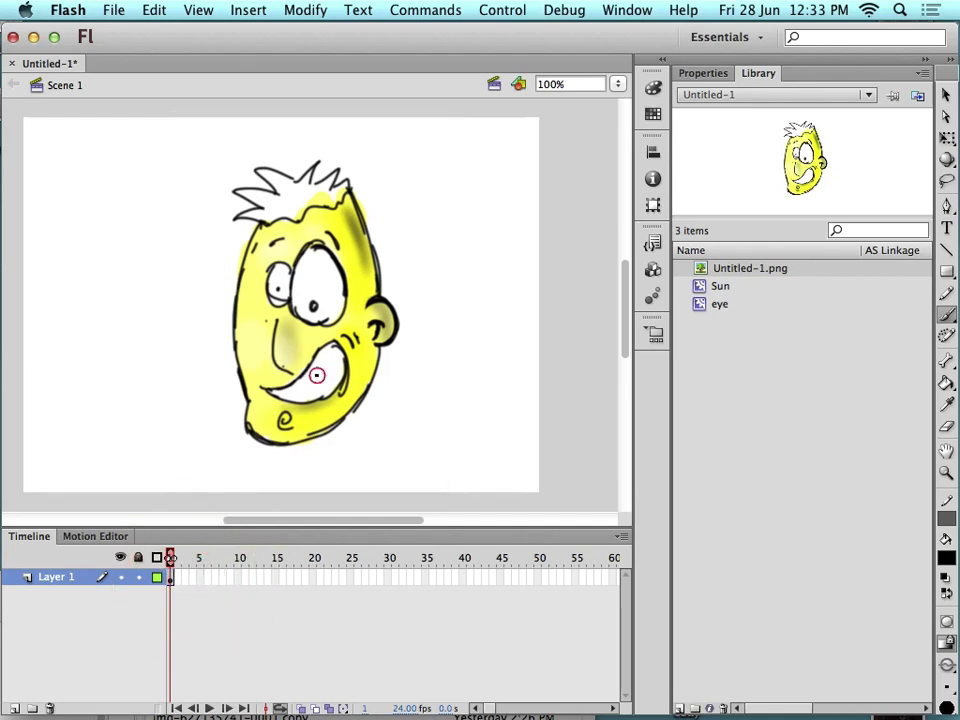
pyautogui.click(173, 579)
pyautogui.click(199, 578)
pyautogui.rightClick(200, 579)
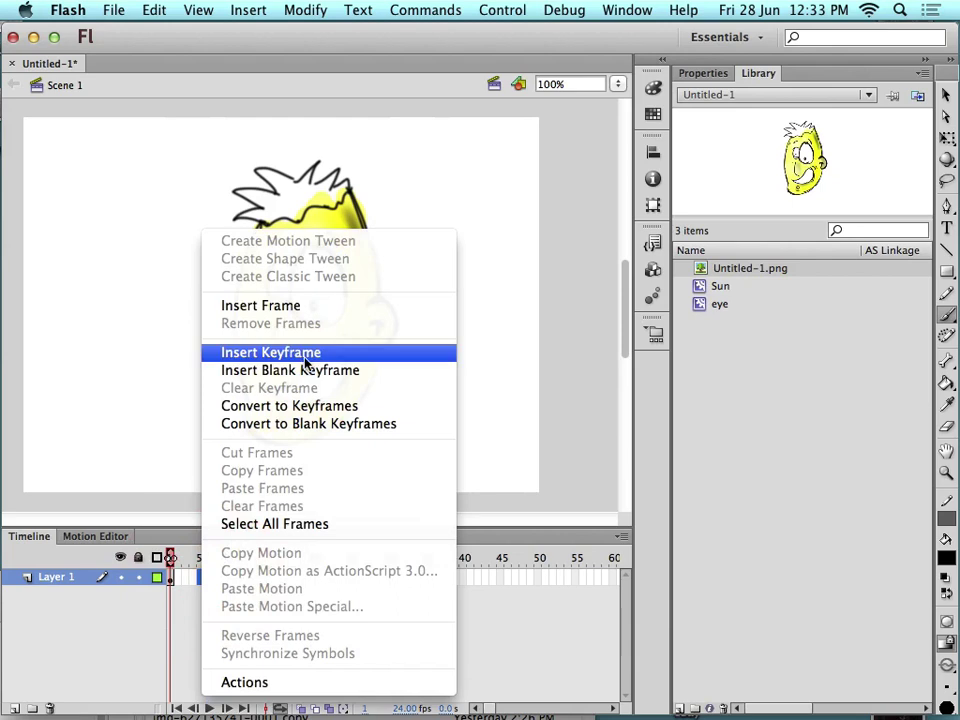
pyautogui.click(278, 352)
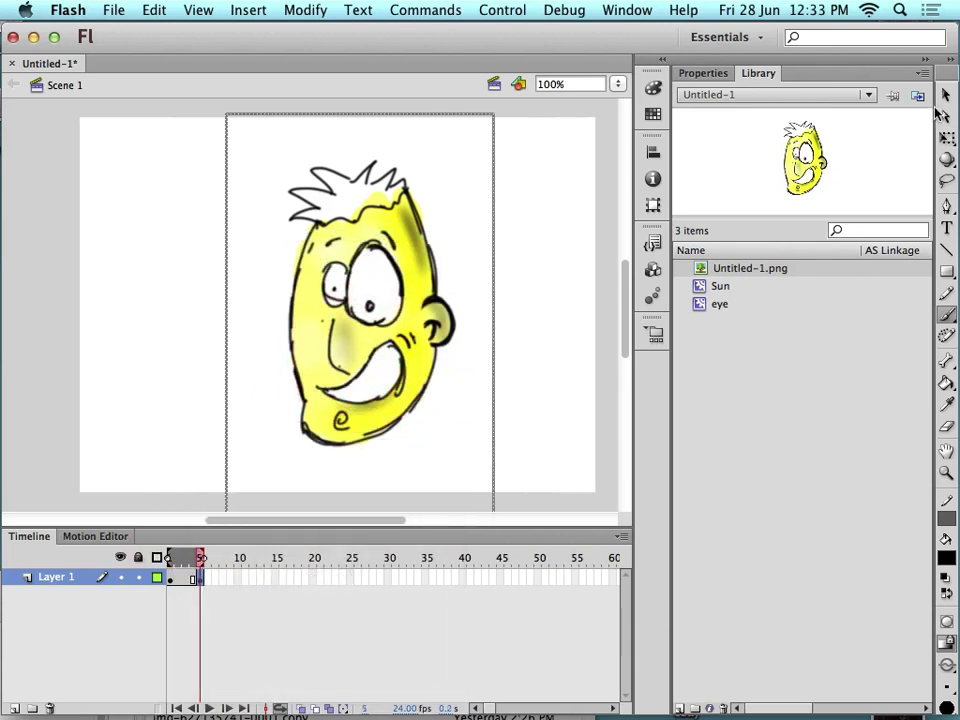
pyautogui.click(946, 94)
pyautogui.moveTo(404, 336)
pyautogui.mouseDown()
pyautogui.moveTo(347, 336)
pyautogui.moveTo(348, 345)
pyautogui.moveTo(374, 322)
pyautogui.moveTo(407, 376)
pyautogui.moveTo(331, 249)
pyautogui.moveTo(294, 255)
pyautogui.mouseUp()
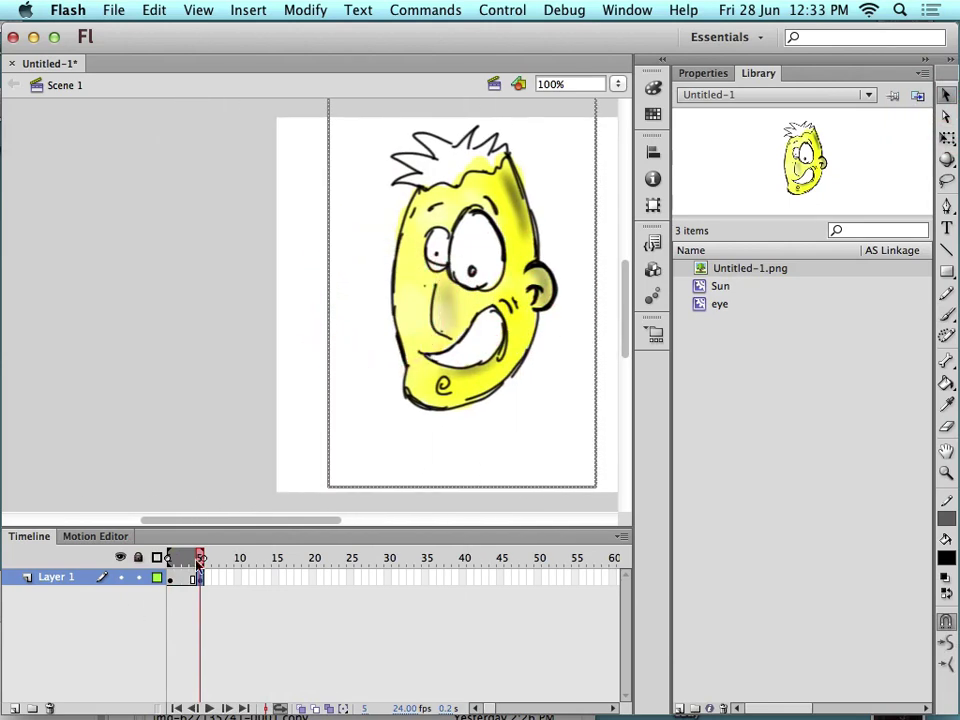
# Scrub the timeline between frames 5 and 1 to compare the two positions of the head image
pyautogui.click(138, 562)
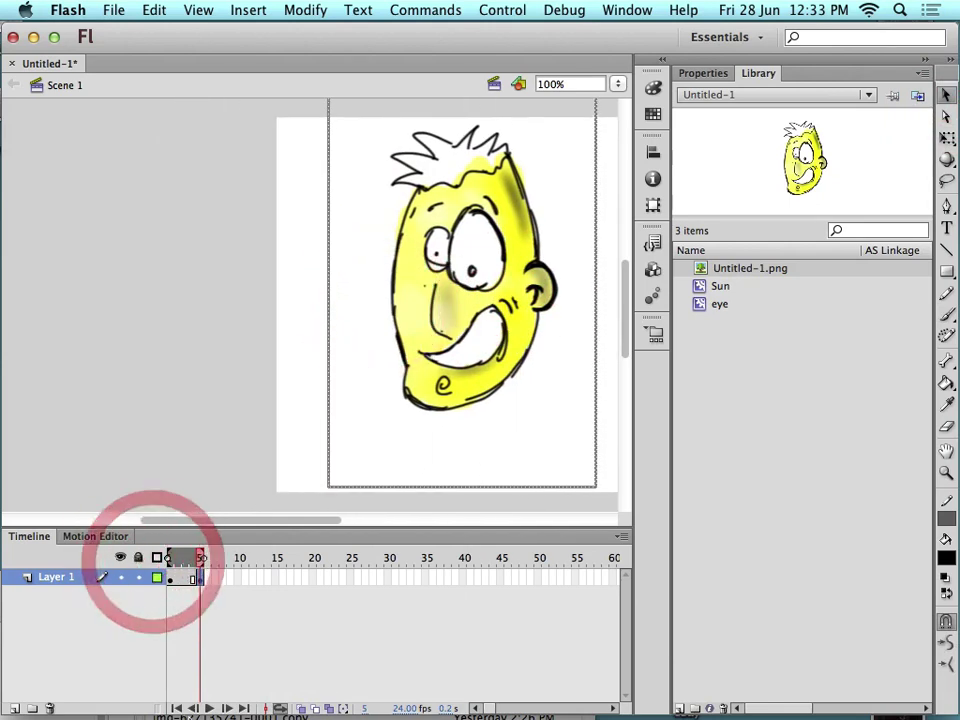
pyautogui.moveTo(200, 562); pyautogui.dragTo(296, 560)
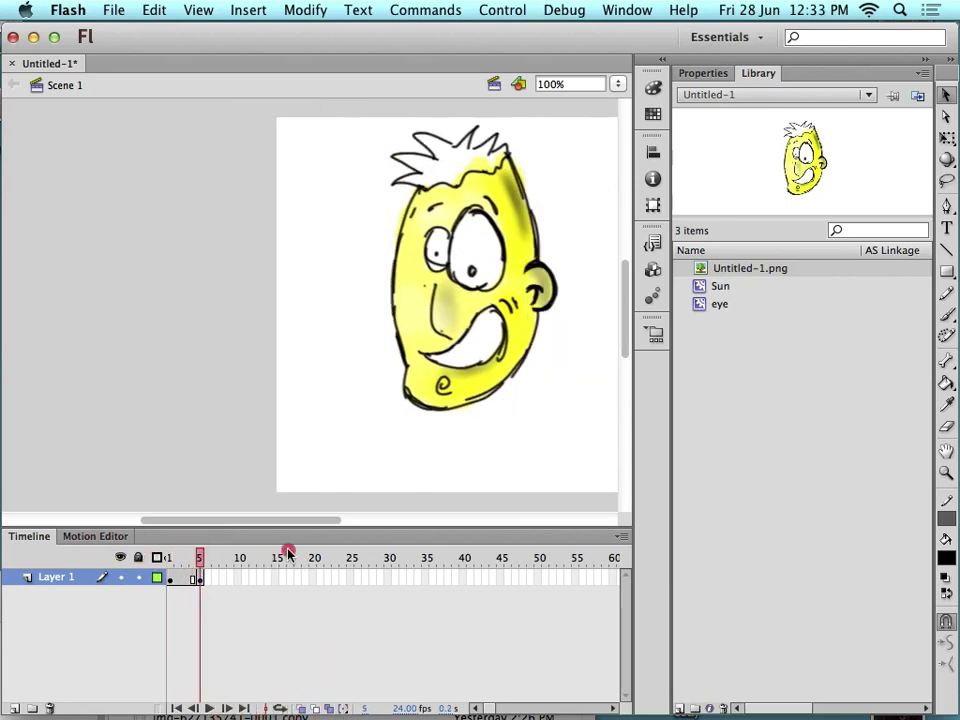
pyautogui.hscroll(5, 463, 342)
pyautogui.scroll(-1, 463, 342)
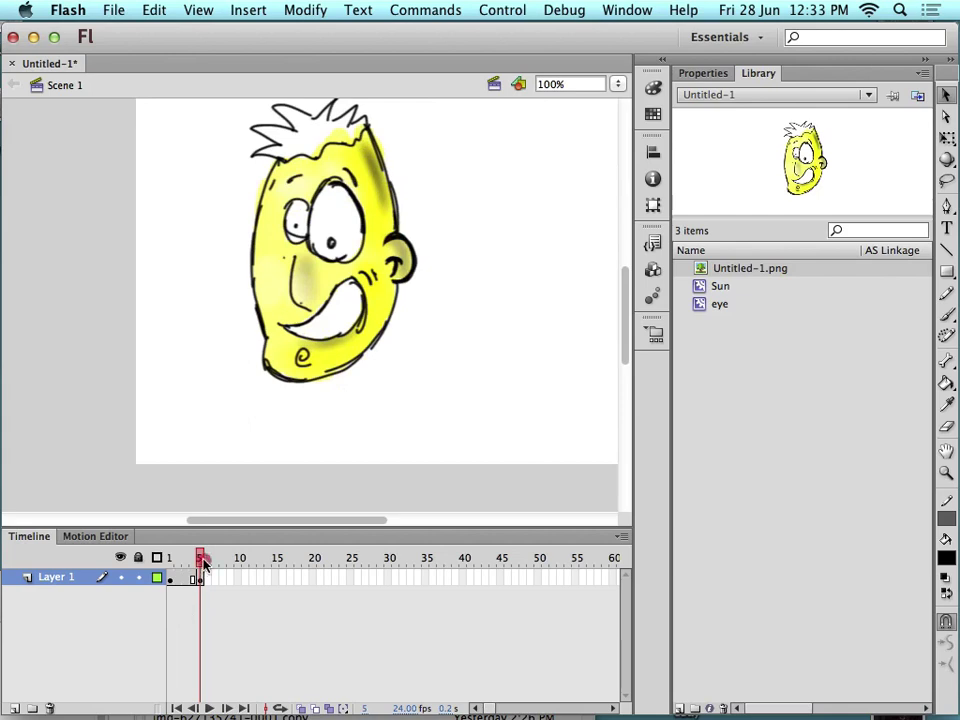
pyautogui.moveTo(199, 558); pyautogui.dragTo(170, 557)
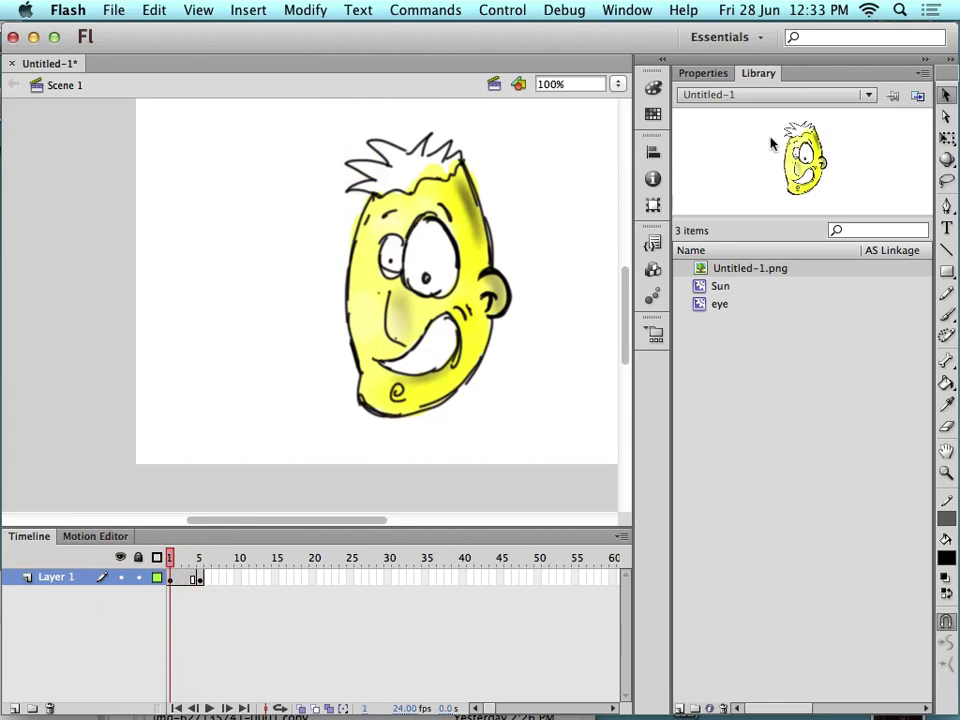
# Open the eye movie clip from the library to view its own timeline
pyautogui.click(705, 288)
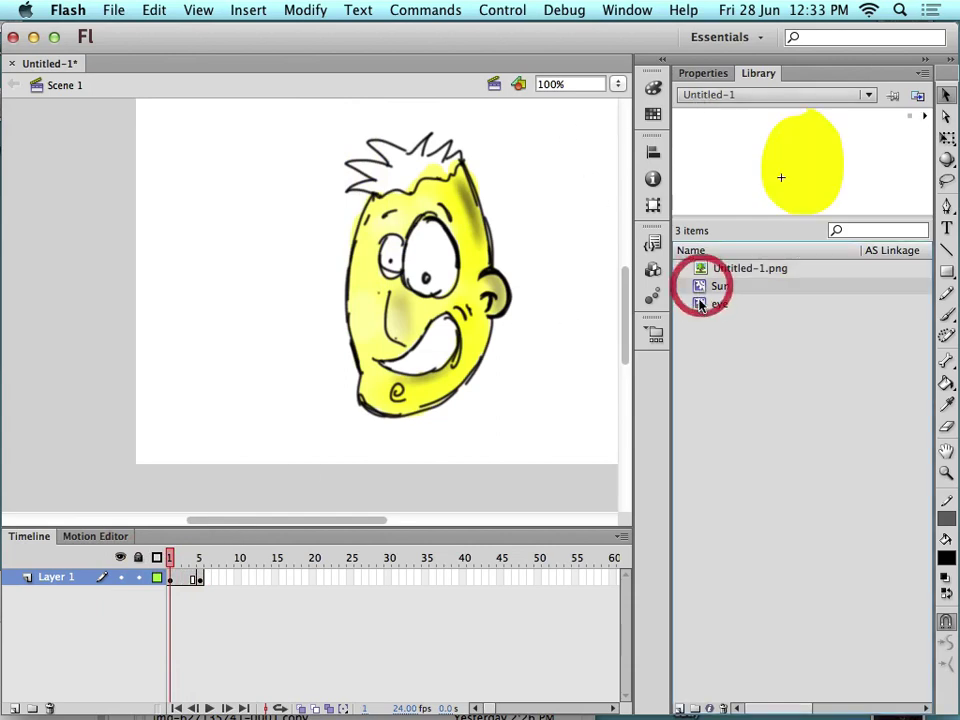
pyautogui.doubleClick(704, 310)
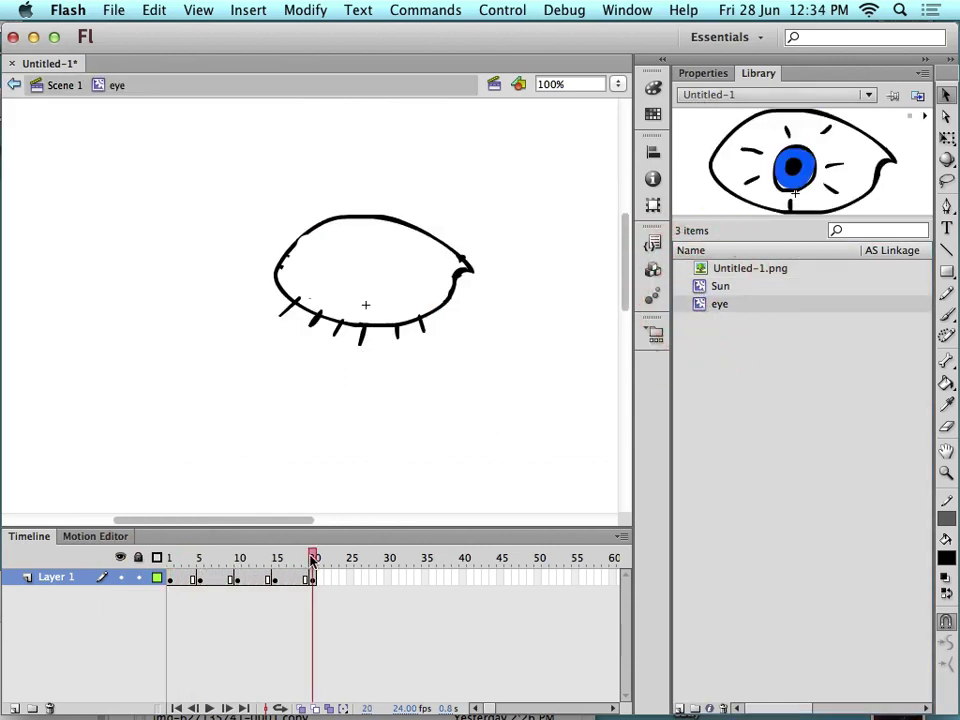
# Rewind the eye clip's timeline to frame 1 and preview Untitled-1.png in the library
pyautogui.moveTo(313, 561); pyautogui.dragTo(140, 561)
pyautogui.hscroll(-3, 529, 446)
pyautogui.click(737, 268)
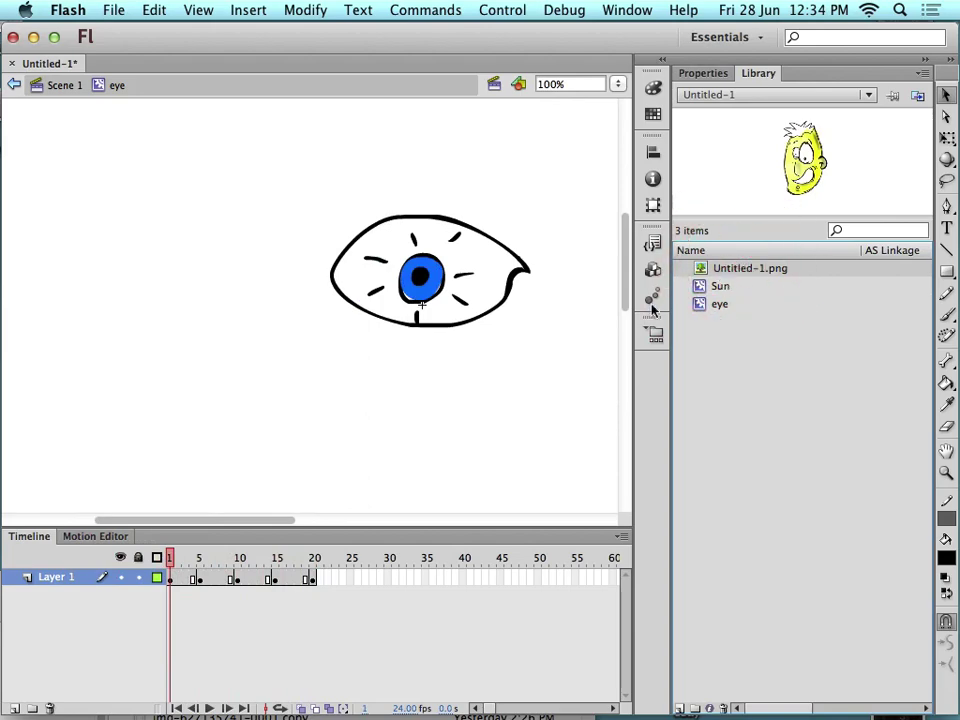
# Inspect the bitmap properties of Untitled-1.png from the library and cancel out of them
pyautogui.click(730, 268)
pyautogui.doubleClick(702, 267)
pyautogui.click(738, 534)
pyautogui.scroll(3, 489, 372)
pyautogui.moveTo(170, 557); pyautogui.dragTo(150, 567)
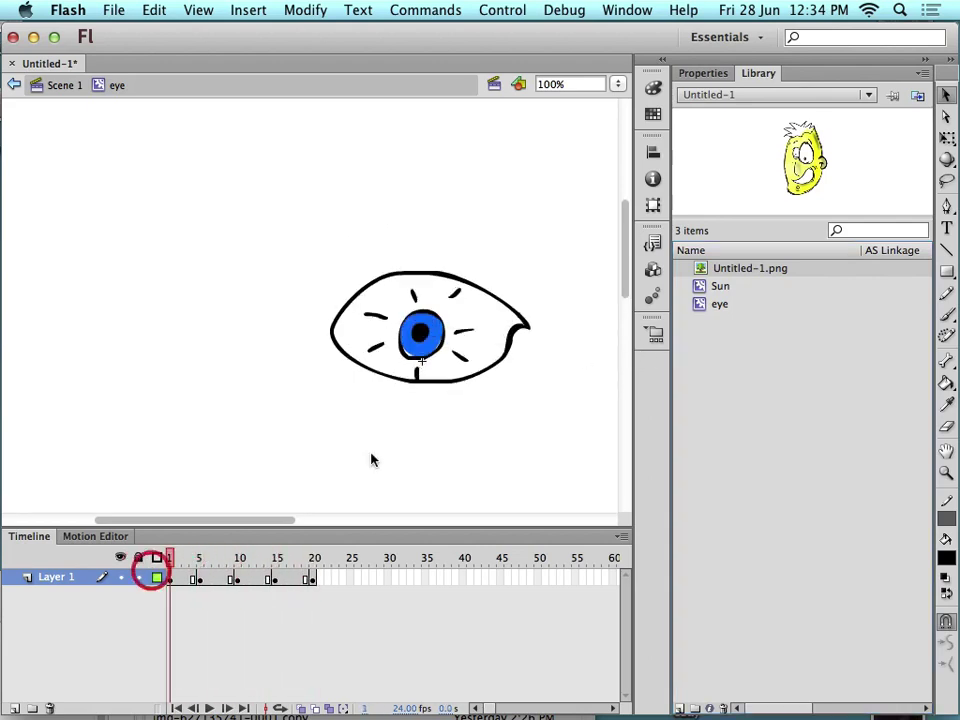
pyautogui.doubleClick(696, 269)
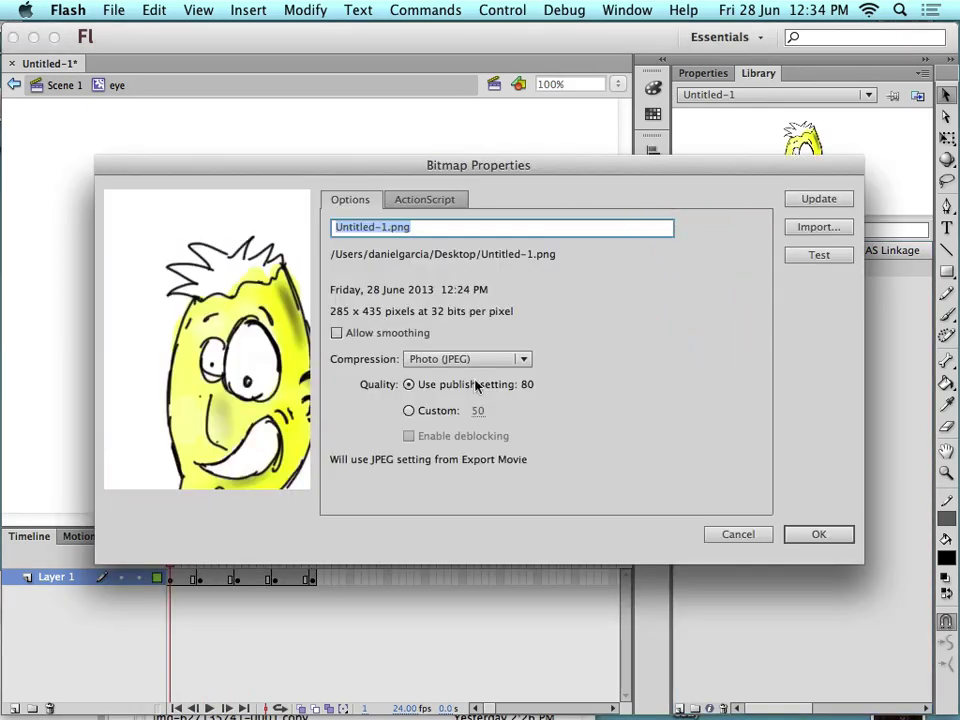
pyautogui.click(737, 534)
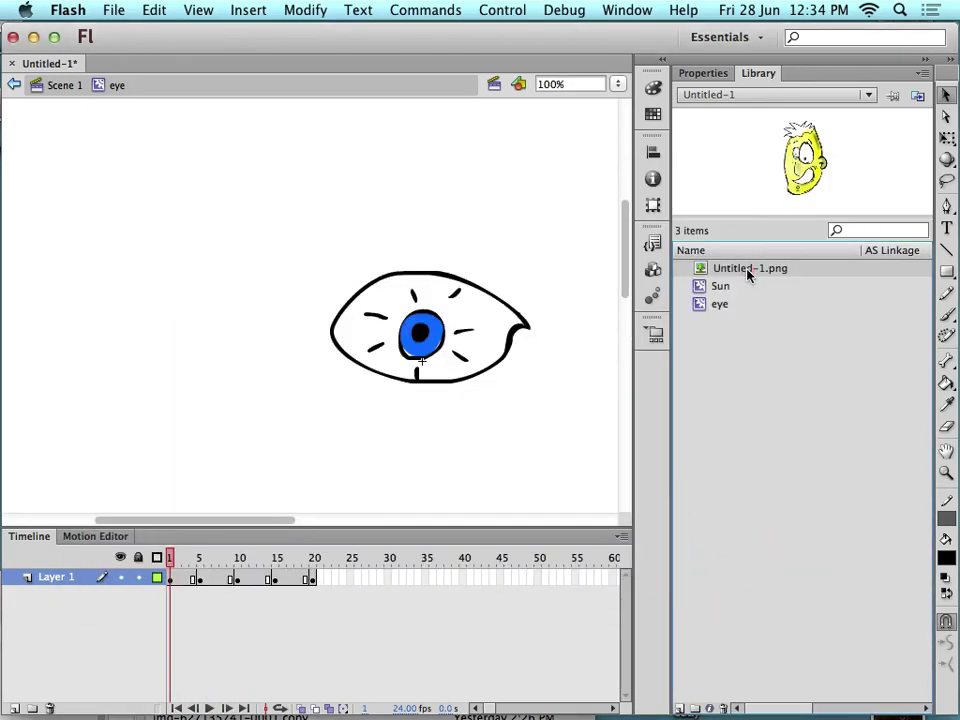
pyautogui.doubleClick(748, 270)
pyautogui.click(846, 170)
# Return to Scene 1 and delete the head image from frame 1
pyautogui.click(57, 85)
pyautogui.hscroll(5, 270, 292)
pyautogui.click(232, 272)
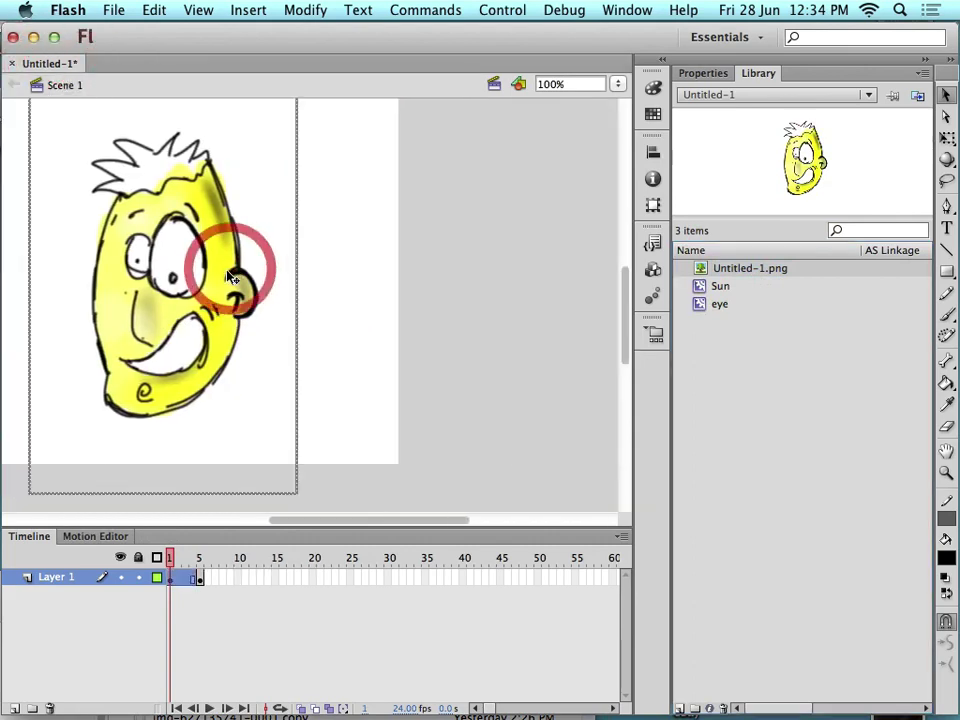
pyautogui.press('BackSpace')
pyautogui.moveTo(347, 518); pyautogui.dragTo(288, 513)
pyautogui.press('super+minus')
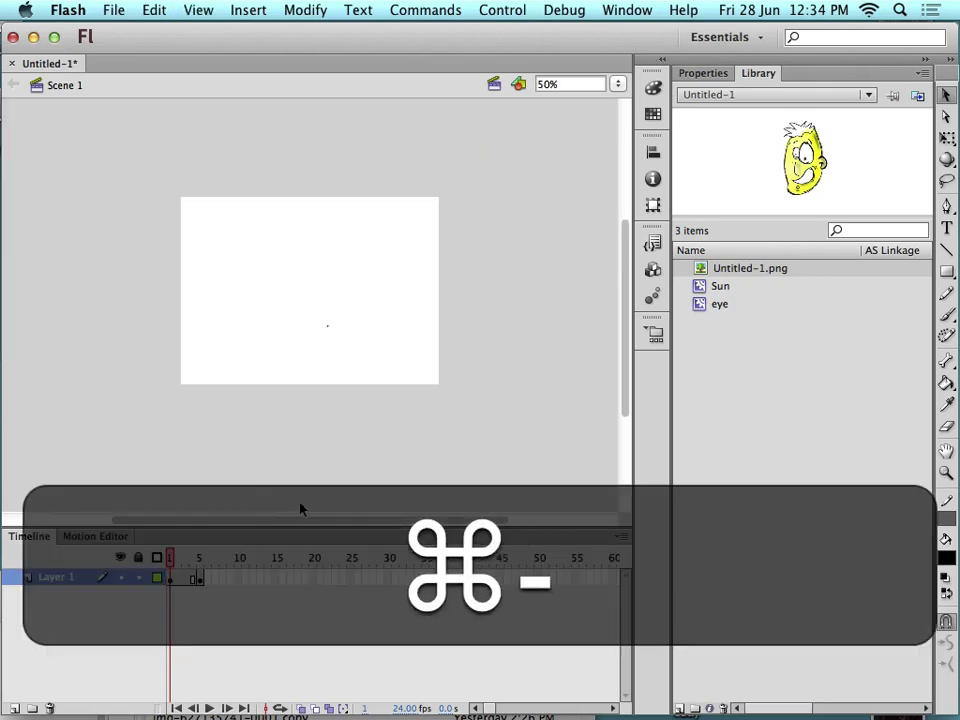
pyautogui.hscroll(-2, 572, 339)
# Place the eye movie clip from the library on Scene 1's stage and test the movie
pyautogui.click(707, 308)
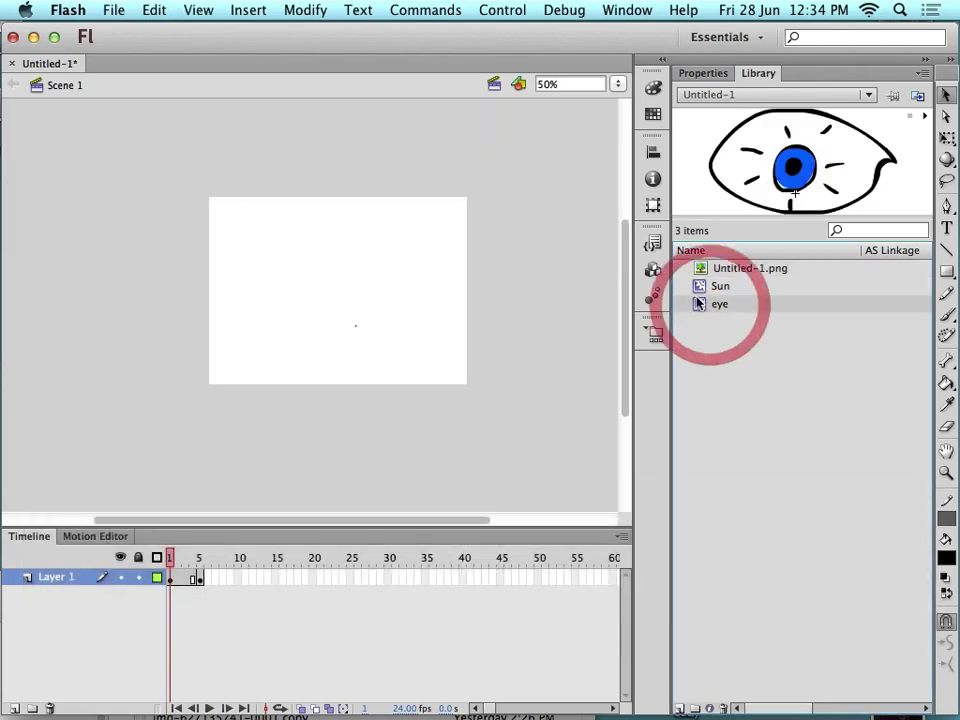
pyautogui.moveTo(707, 306); pyautogui.dragTo(333, 295)
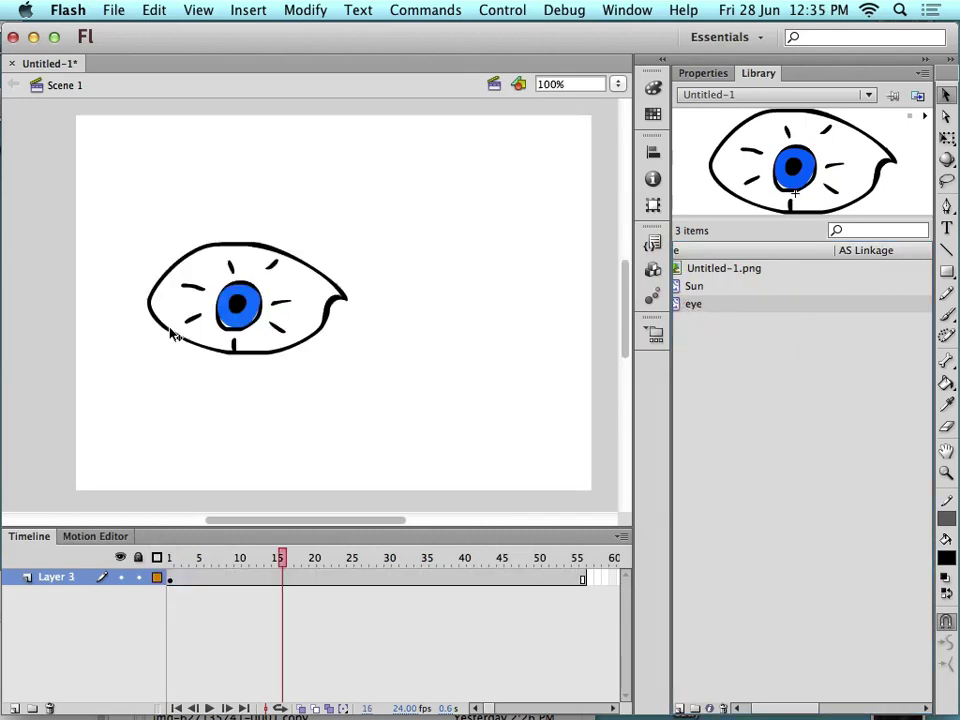
pyautogui.press('super+Return')
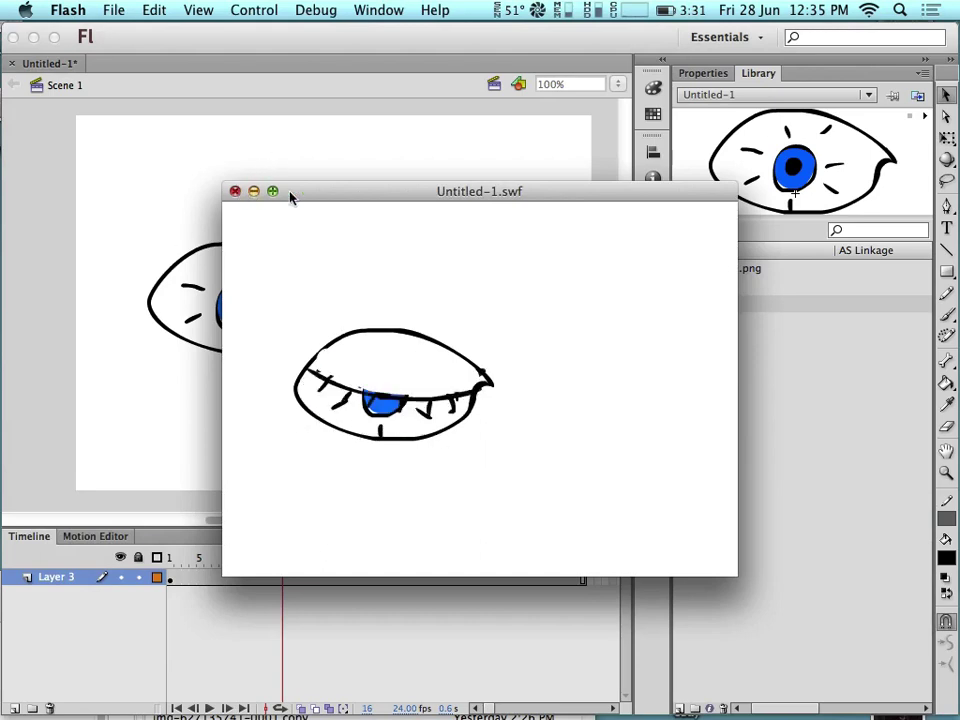
pyautogui.click(236, 191)
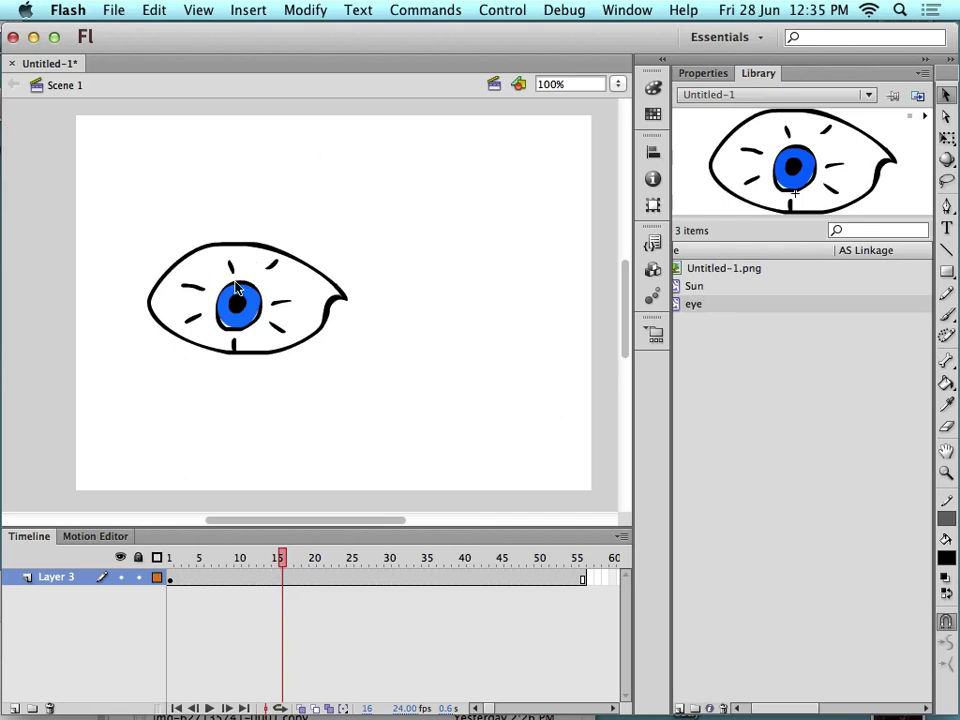
# Add the Sun movie clip to the upper right of the stage beside the eye and test the movie
pyautogui.moveTo(690, 287); pyautogui.dragTo(458, 207)
pyautogui.moveTo(463, 255); pyautogui.dragTo(482, 285)
pyautogui.press('super+Return')
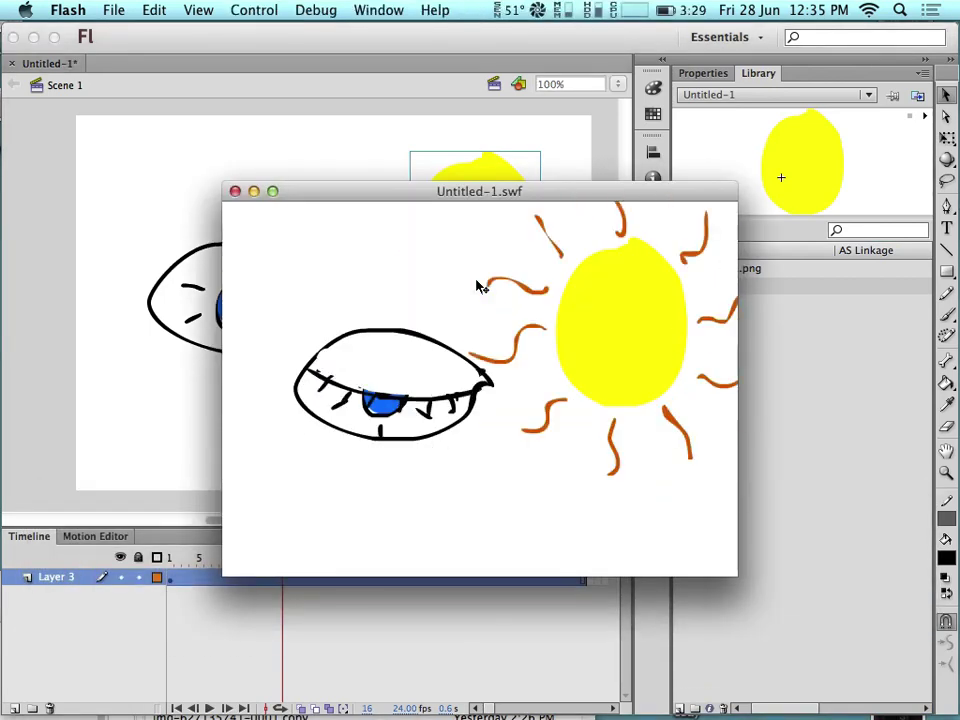
pyautogui.click(235, 191)
# Nudge the eye slightly to the left and delete the Sun from the stage
pyautogui.click(292, 291)
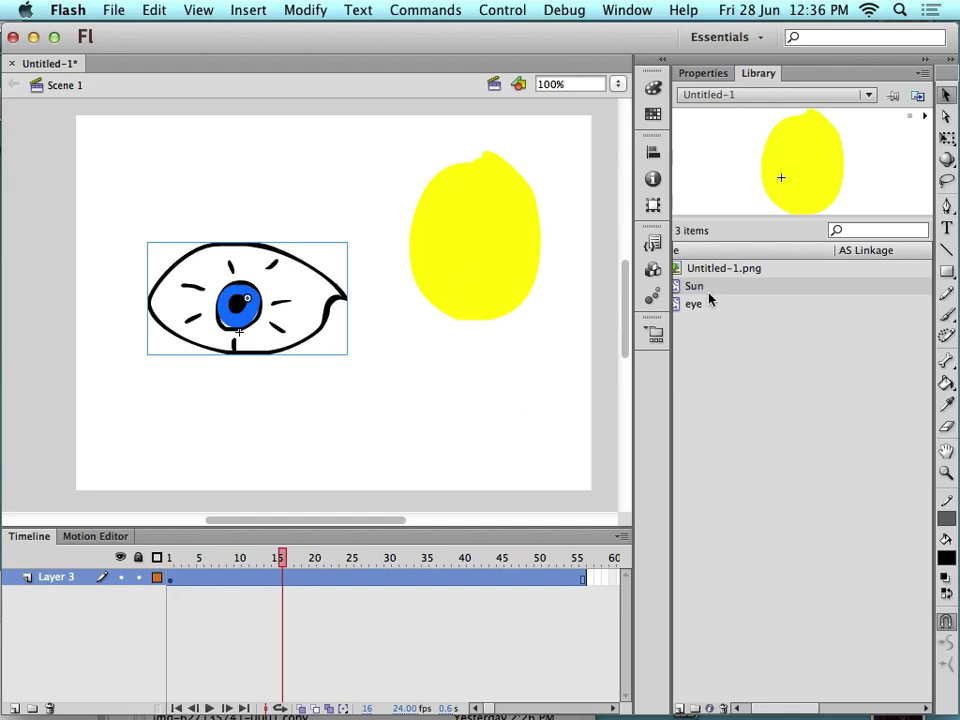
pyautogui.hscroll(-2, 700, 304)
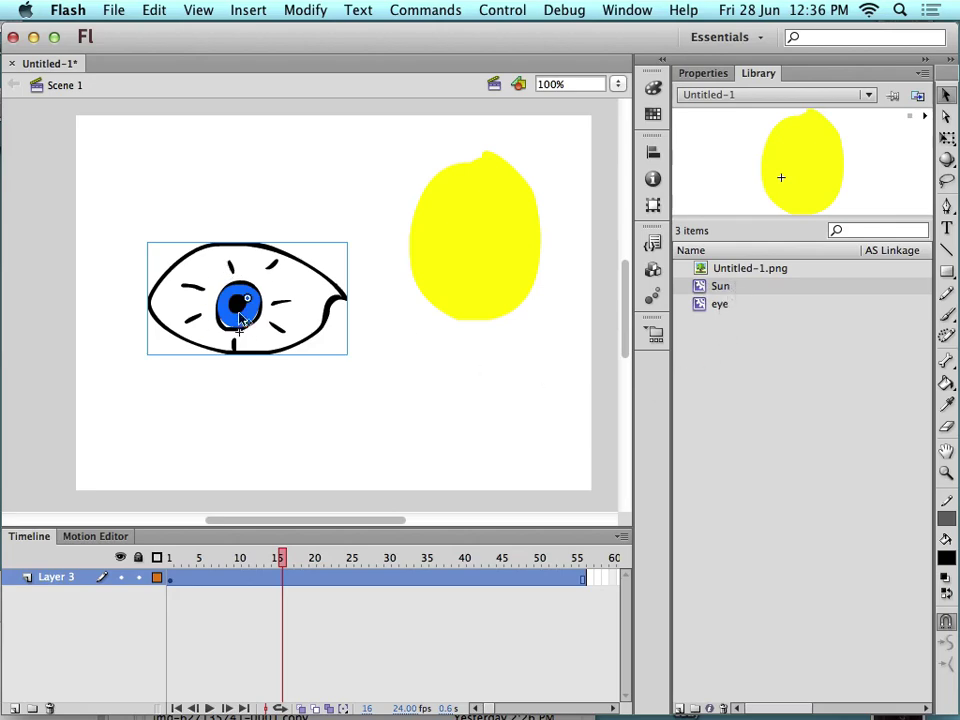
pyautogui.moveTo(238, 322)
pyautogui.mouseDown()
pyautogui.moveTo(435, 240)
pyautogui.moveTo(456, 320)
pyautogui.moveTo(242, 316)
pyautogui.mouseUp()
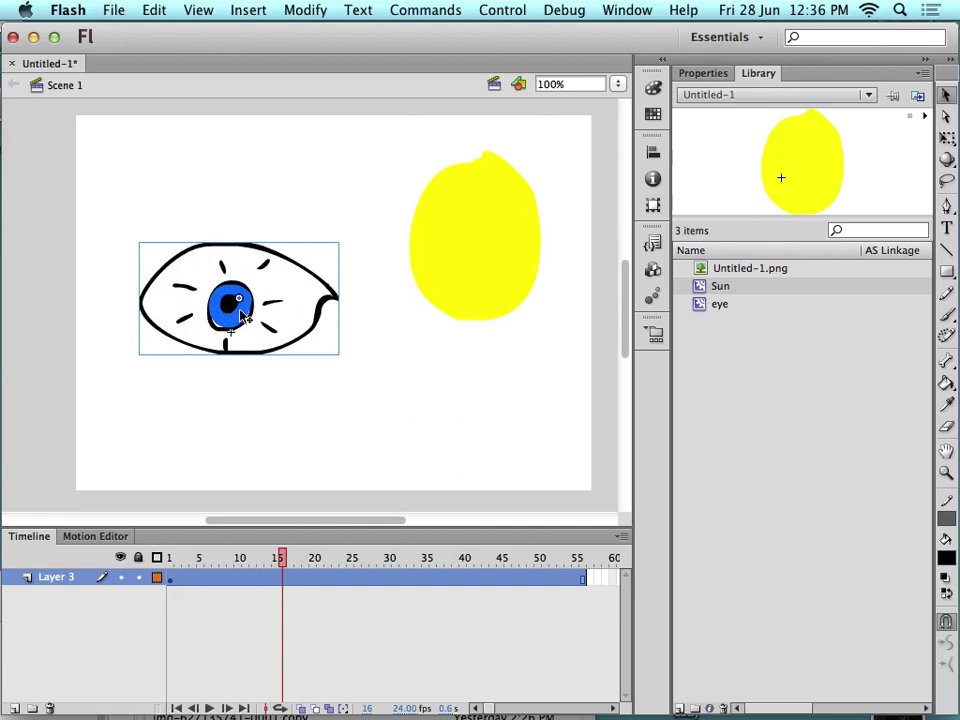
pyautogui.scroll(2, 281, 301)
pyautogui.click(481, 261)
pyautogui.press('BackSpace')
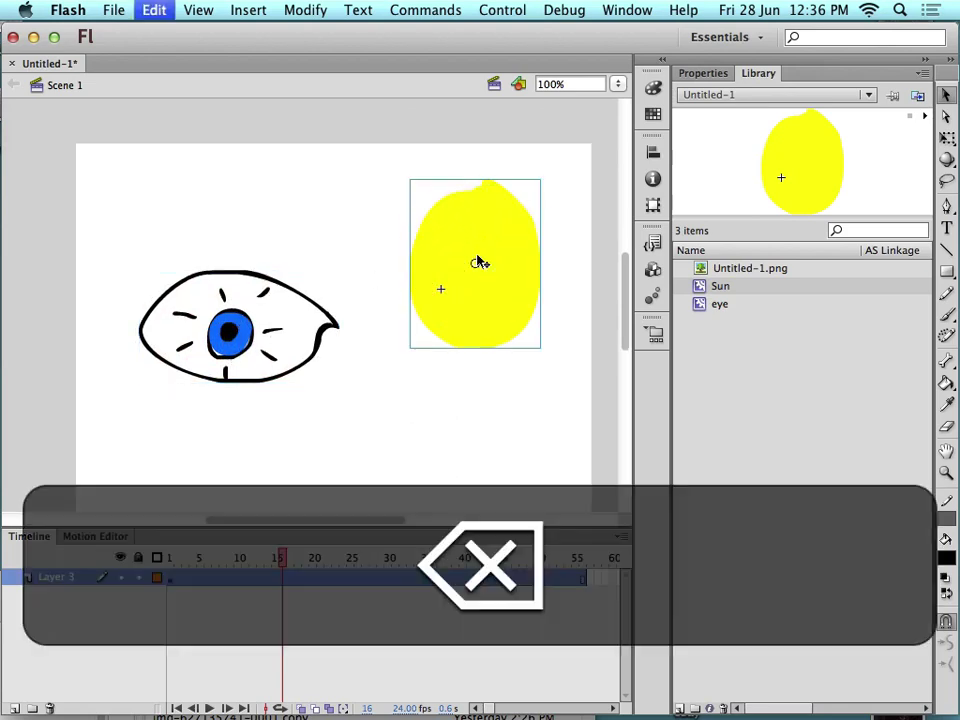
pyautogui.hscroll(2, 195, 429)
# Rewind Scene 1 to frame 1 and move the eye just outside the stage's left edge
pyautogui.moveTo(289, 560); pyautogui.dragTo(170, 558)
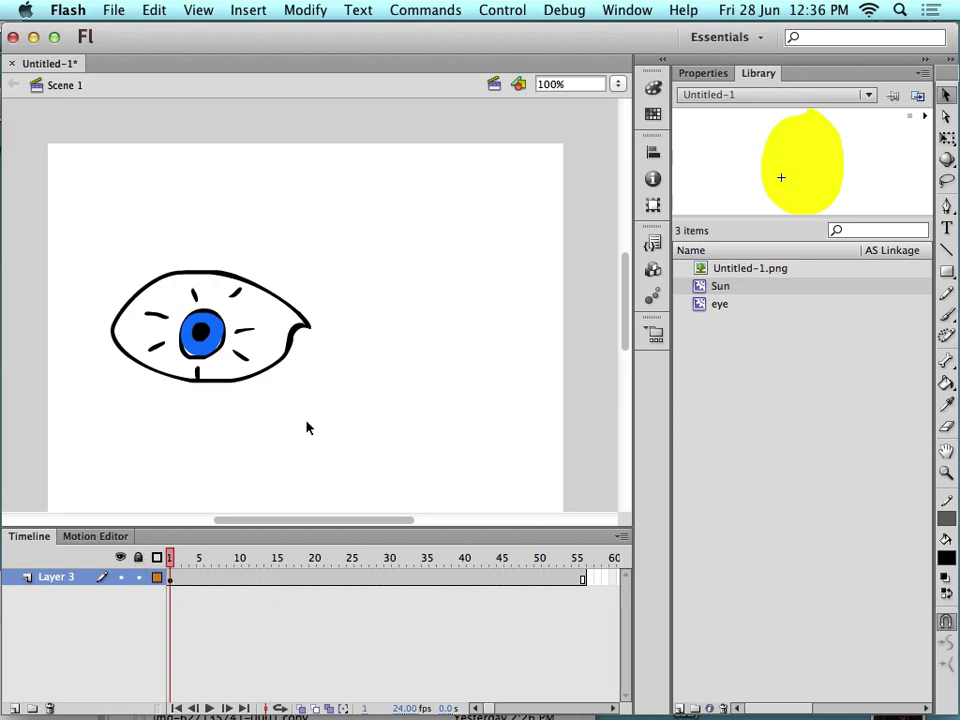
pyautogui.hscroll(-5, 307, 428)
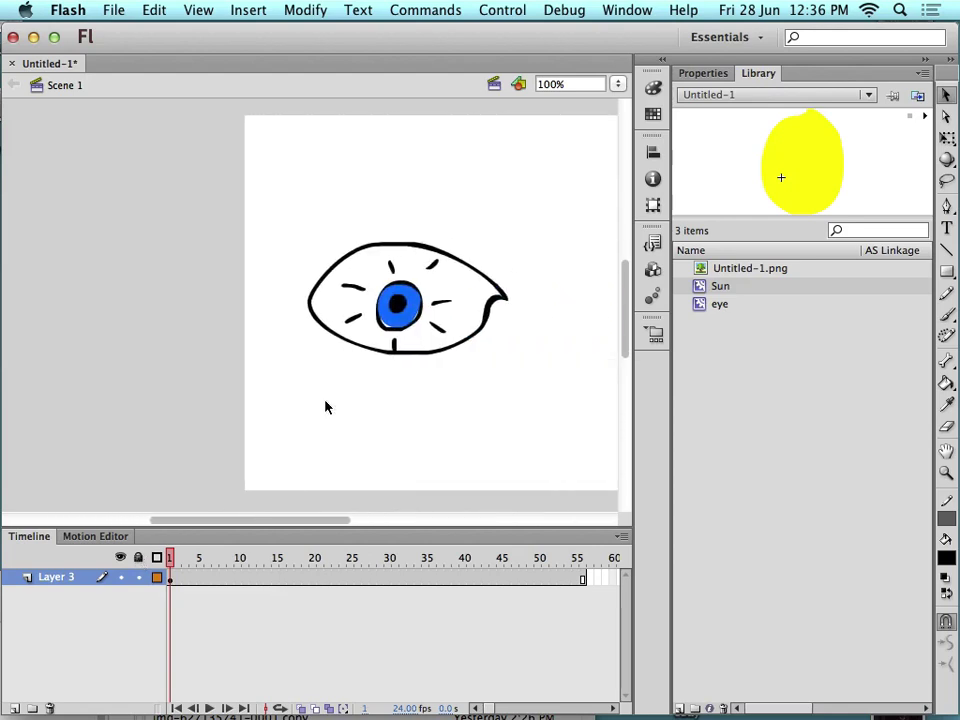
pyautogui.hscroll(5, 300, 350)
pyautogui.moveTo(270, 318); pyautogui.dragTo(40, 334)
pyautogui.hscroll(-5, 293, 397)
pyautogui.moveTo(297, 327); pyautogui.dragTo(262, 330)
pyautogui.press('super+minus')
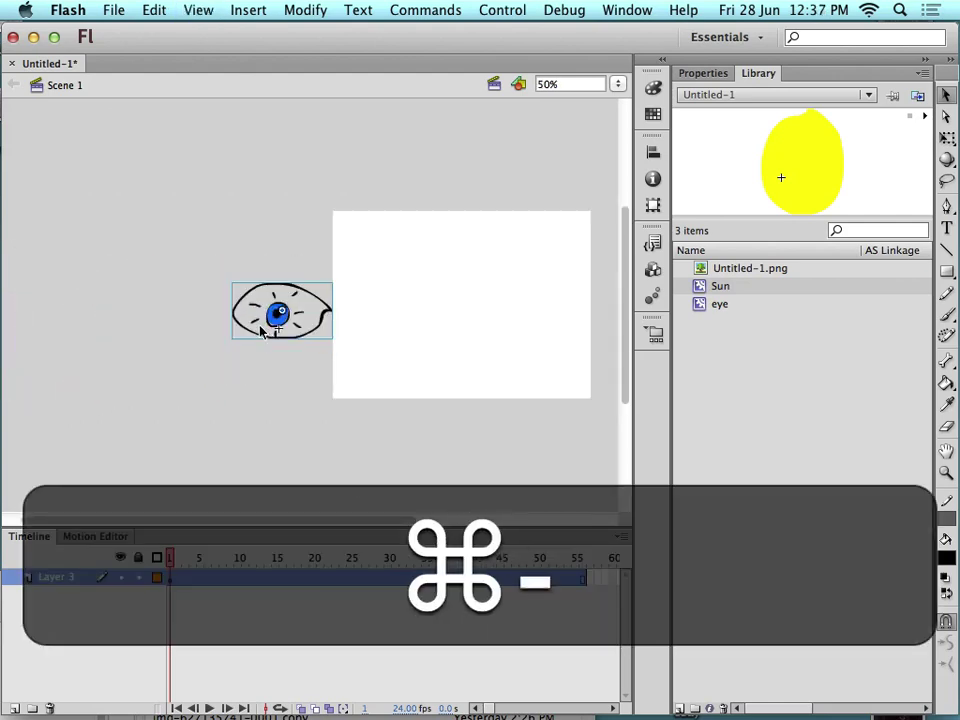
# Insert a keyframe at frame 60 of Layer 3 and move the eye just past the stage's right edge on it
pyautogui.click(585, 584)
pyautogui.hscroll(10, 544, 574)
pyautogui.hscroll(-6, 461, 574)
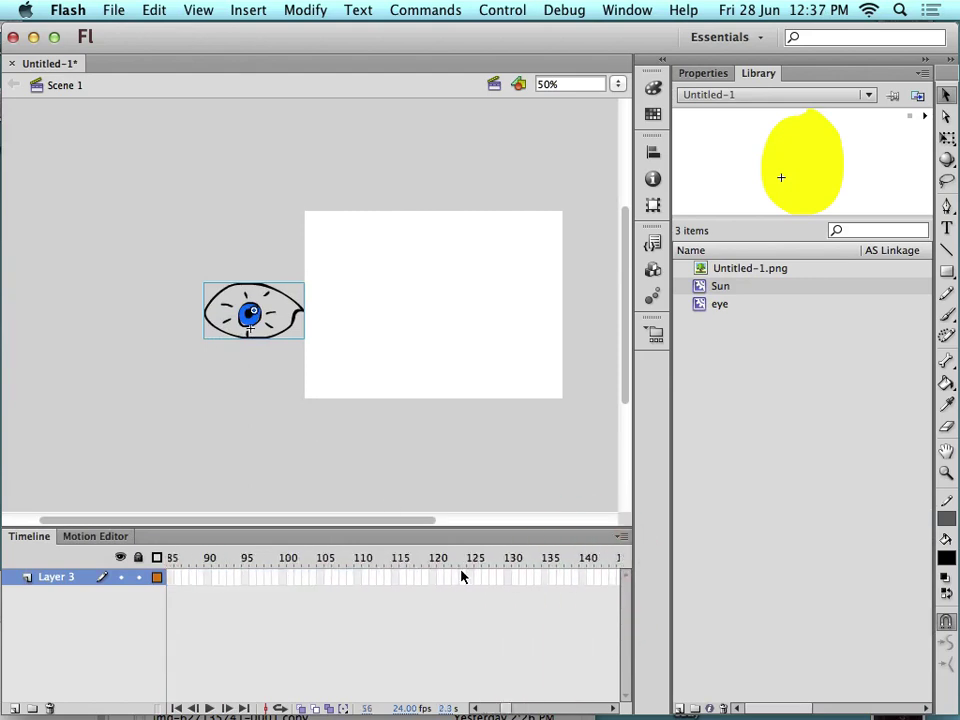
pyautogui.hscroll(-6, 461, 577)
pyautogui.hscroll(2, 461, 577)
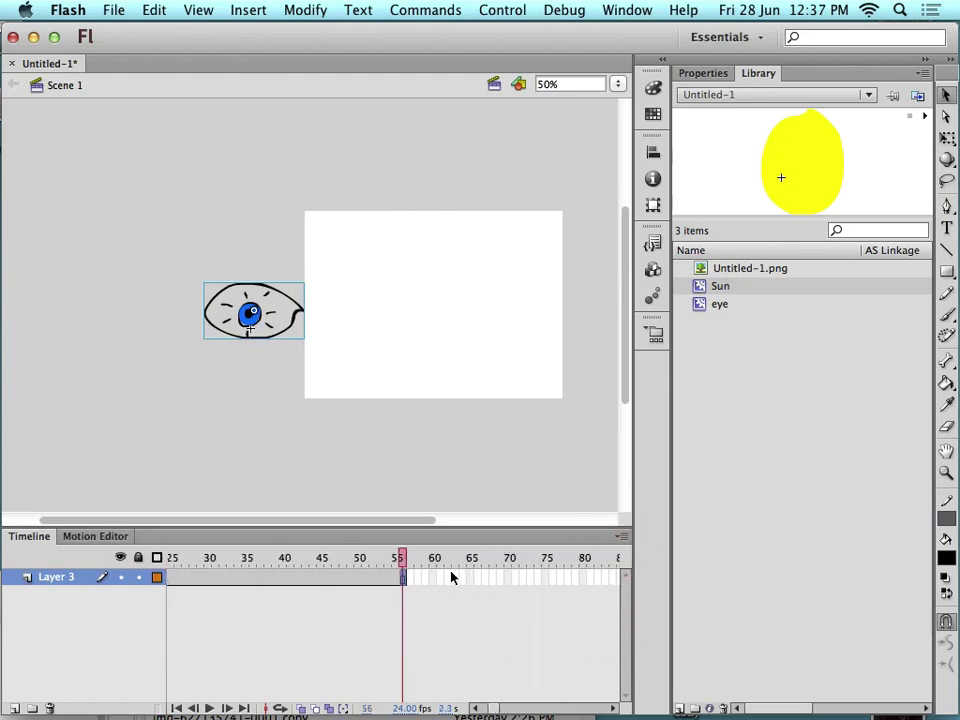
pyautogui.rightClick(432, 577)
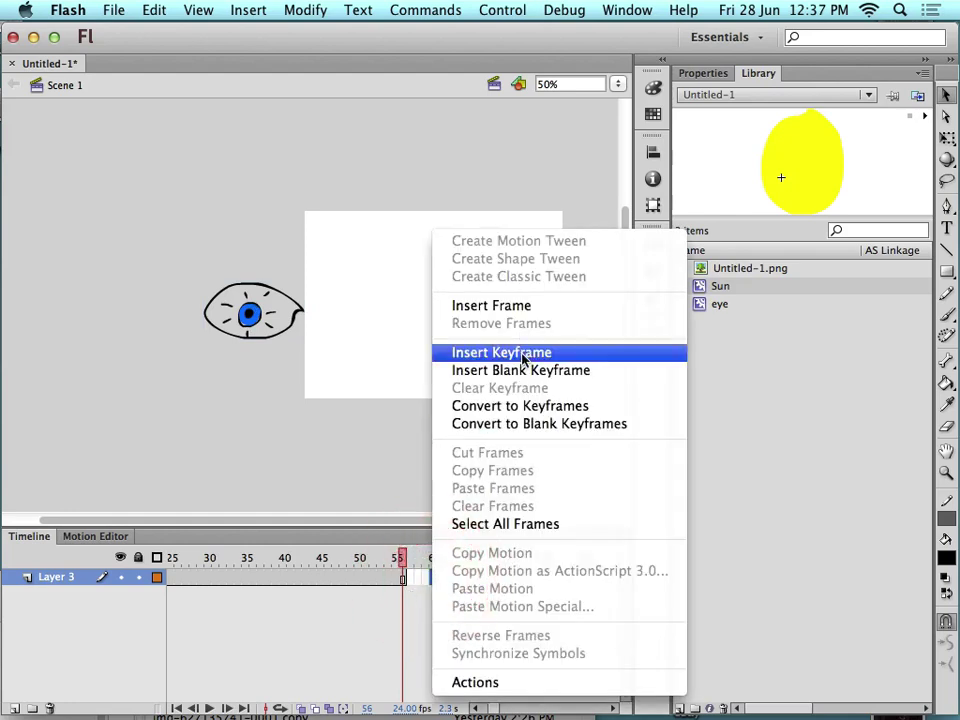
pyautogui.click(470, 353)
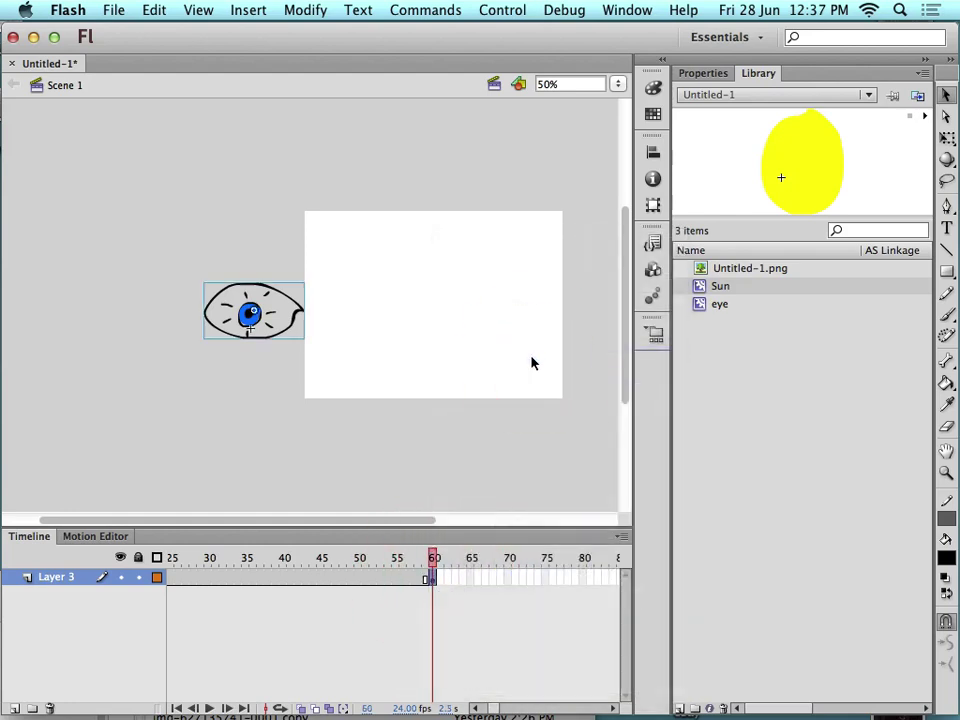
pyautogui.moveTo(251, 345); pyautogui.dragTo(612, 343)
# Create a classic tween on Layer 3 between the eye's keyframes at frames 1 and 60
pyautogui.moveTo(434, 568); pyautogui.dragTo(39, 538)
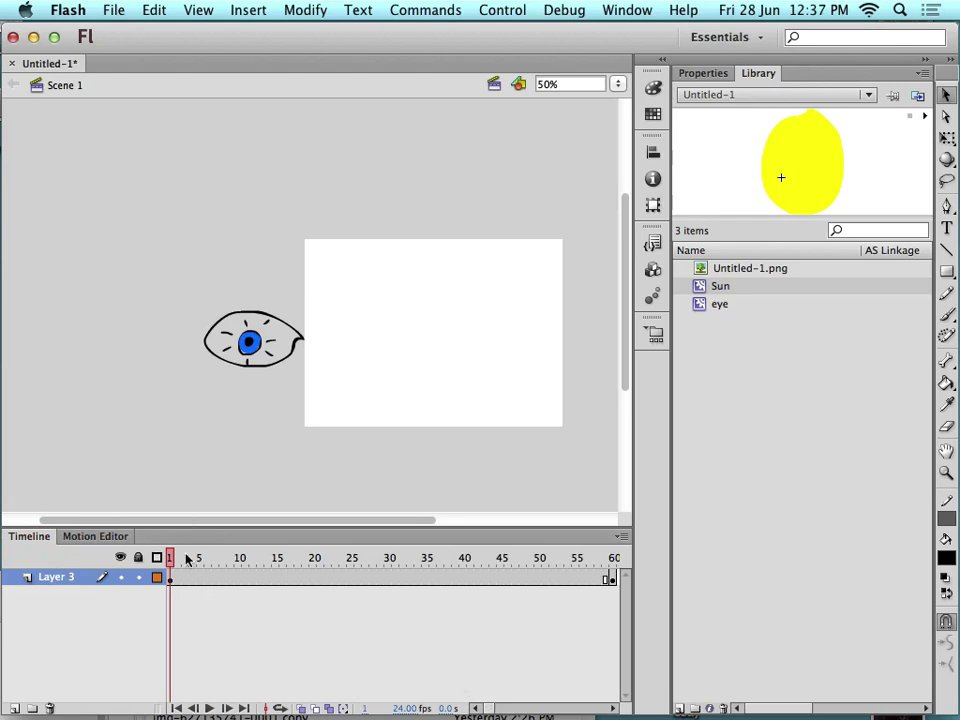
pyautogui.moveTo(168, 562); pyautogui.dragTo(240, 557)
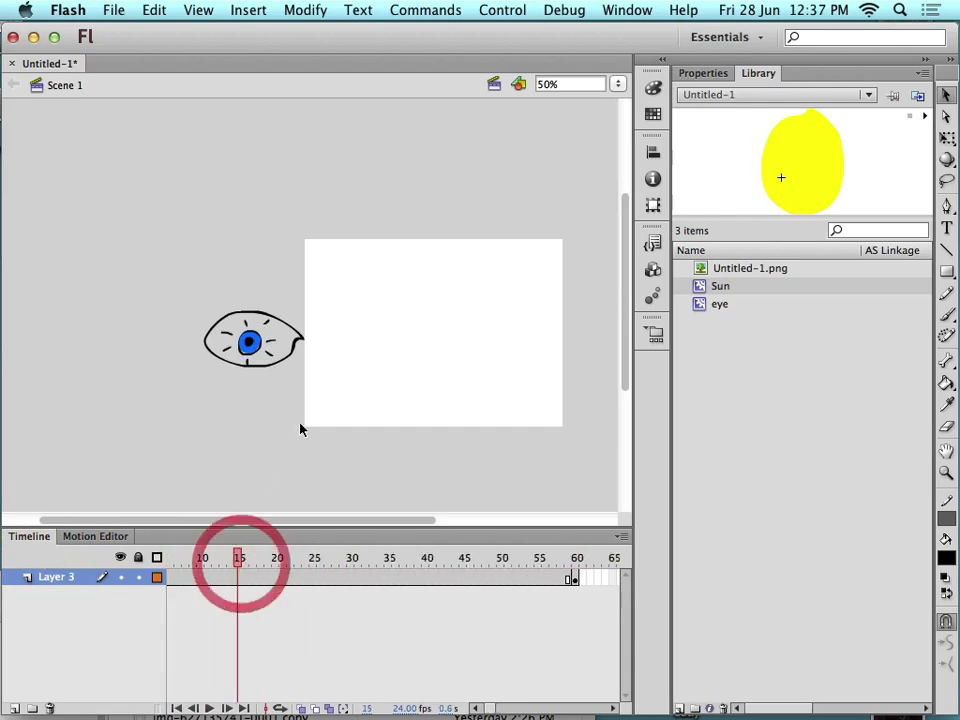
pyautogui.click(255, 344)
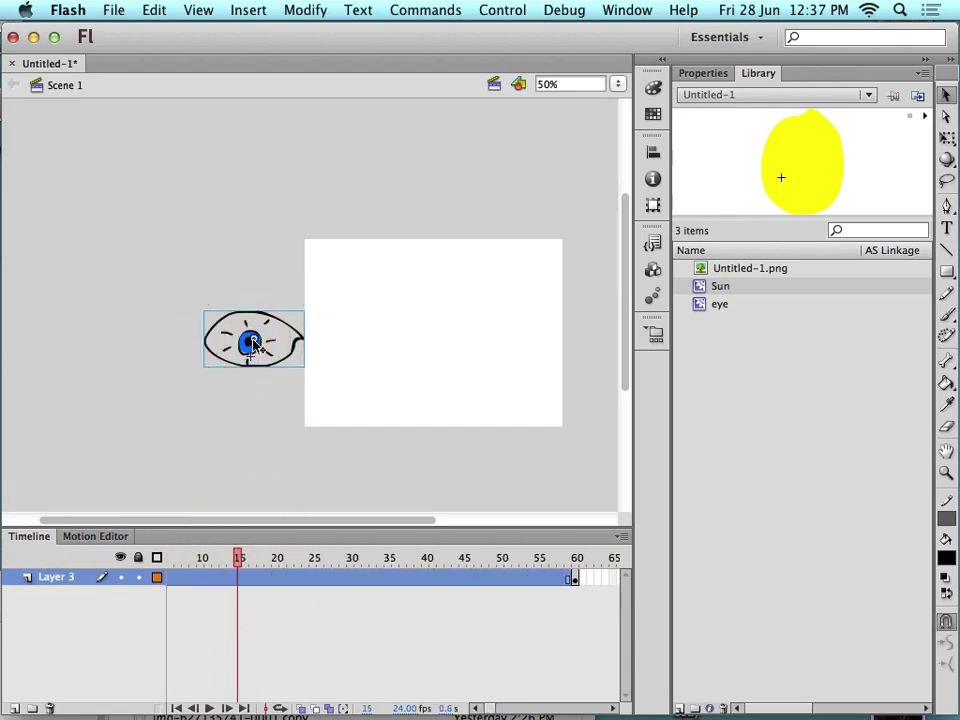
pyautogui.rightClick(318, 584)
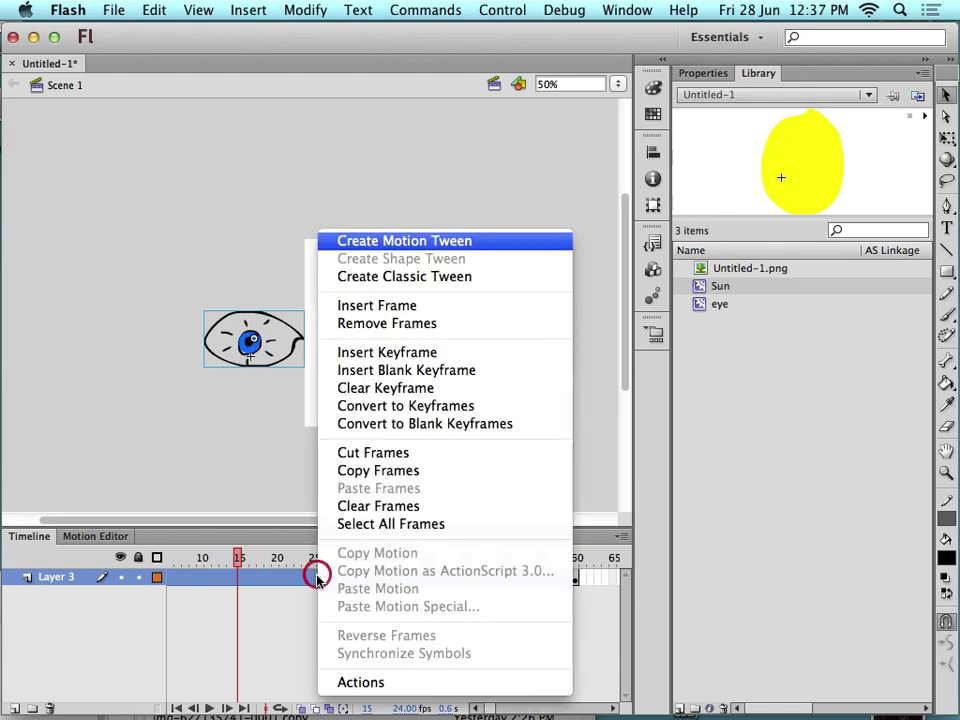
pyautogui.click(463, 278)
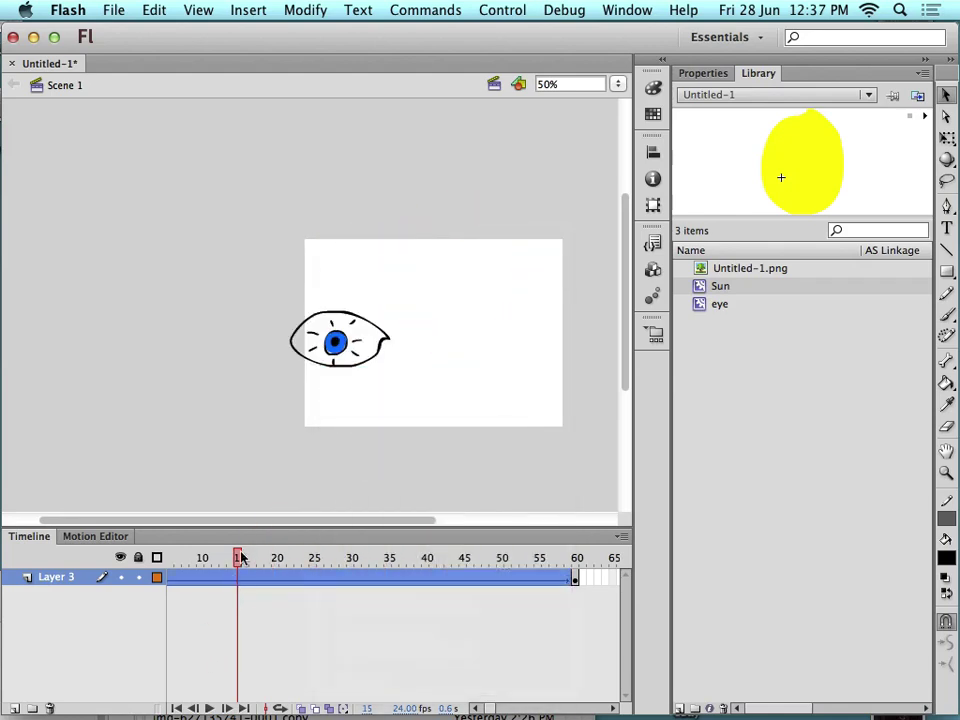
# Scrub the tween to frame 28, test the movie to watch the eye cross the stage, and close the test window
pyautogui.moveTo(240, 558); pyautogui.dragTo(369, 560)
pyautogui.press('super+Return')
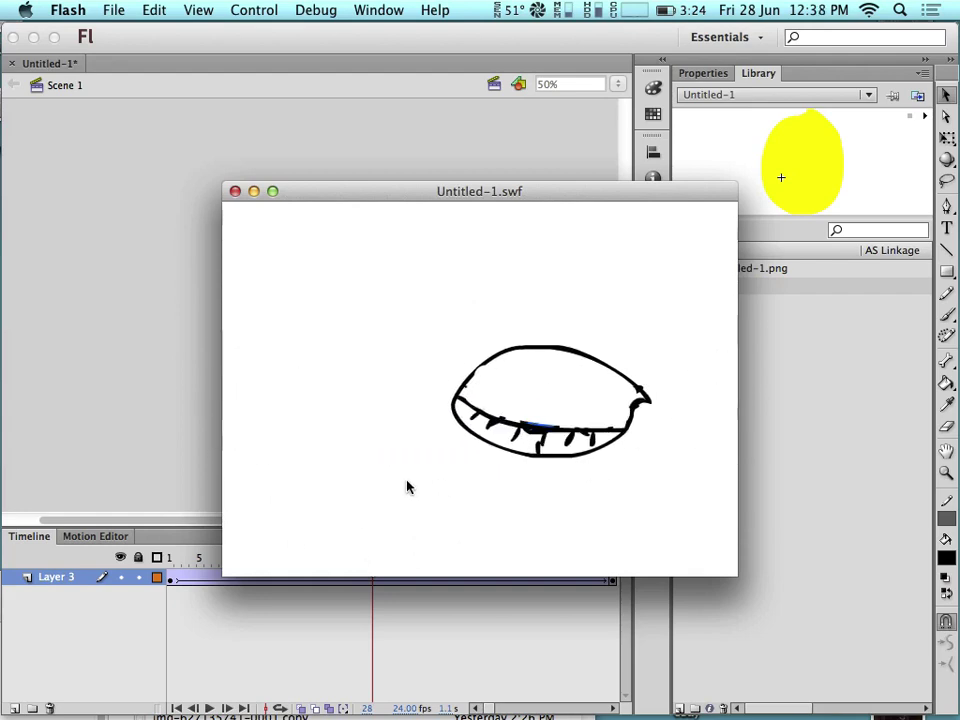
pyautogui.click(240, 192)
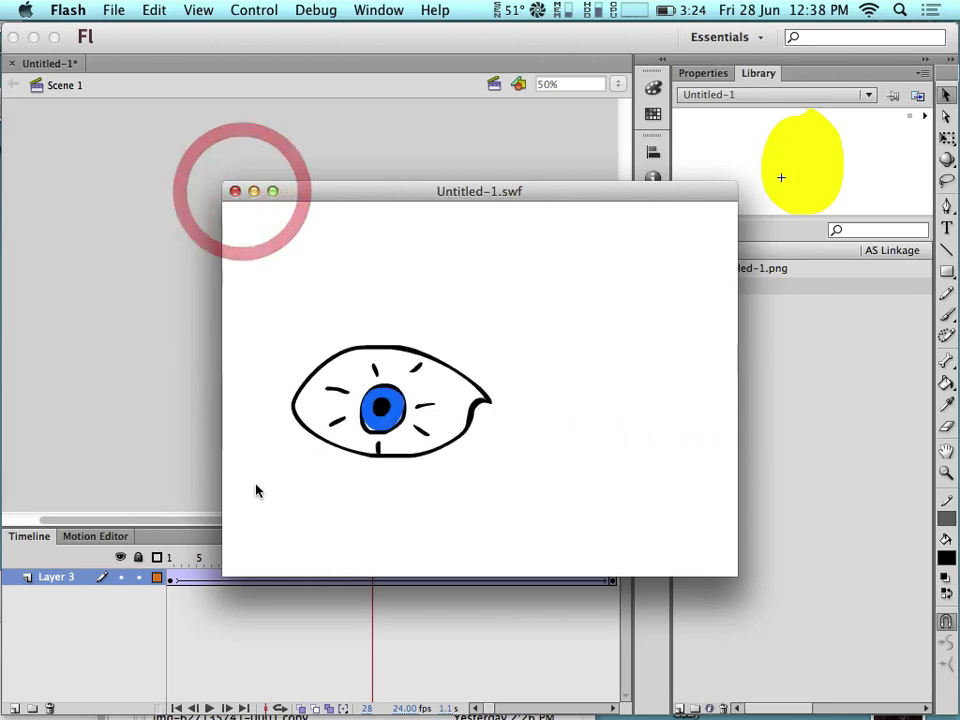
pyautogui.click(241, 191)
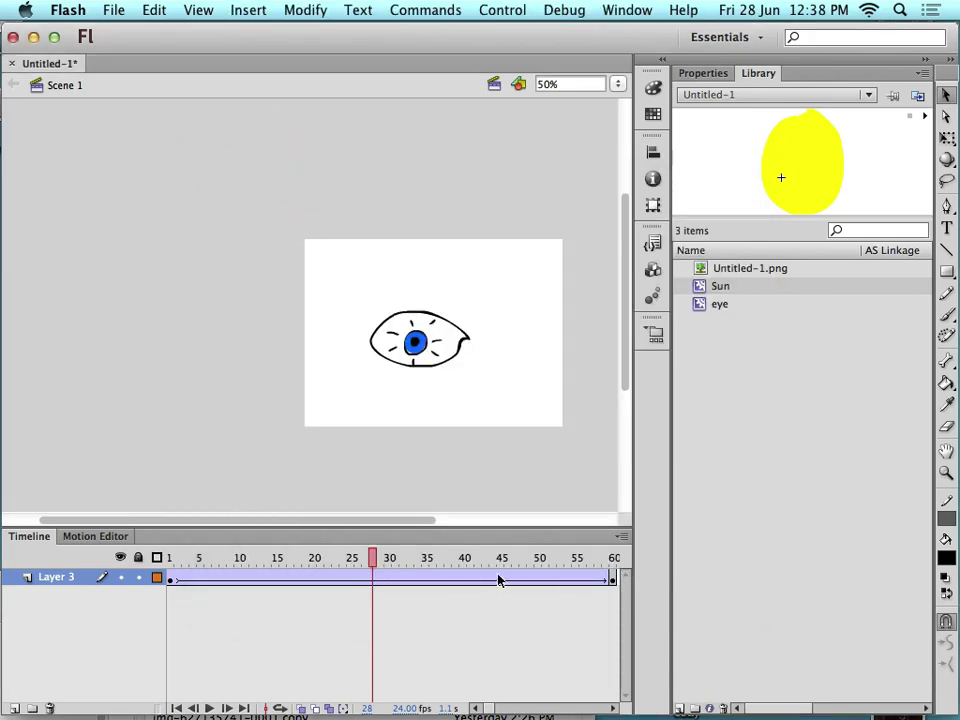
# Switch to Finder and look through the Desktop folder's files for exported Flash movies
pyautogui.hscroll(5, 553, 568)
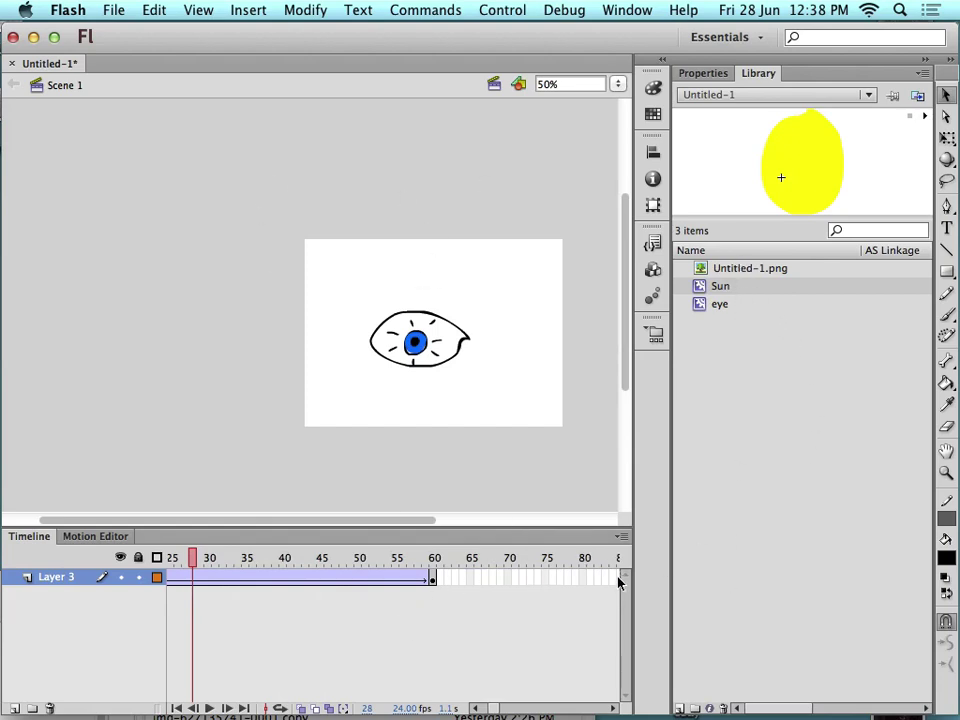
pyautogui.moveTo(100, 716)
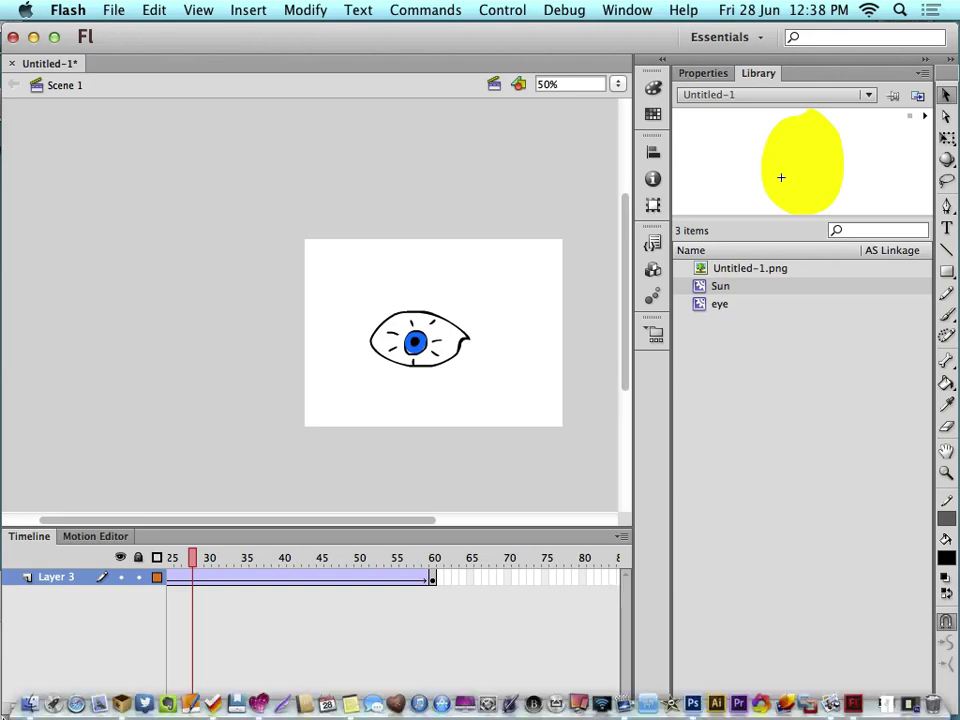
pyautogui.click(33, 708)
pyautogui.moveTo(120, 634); pyautogui.dragTo(323, 299)
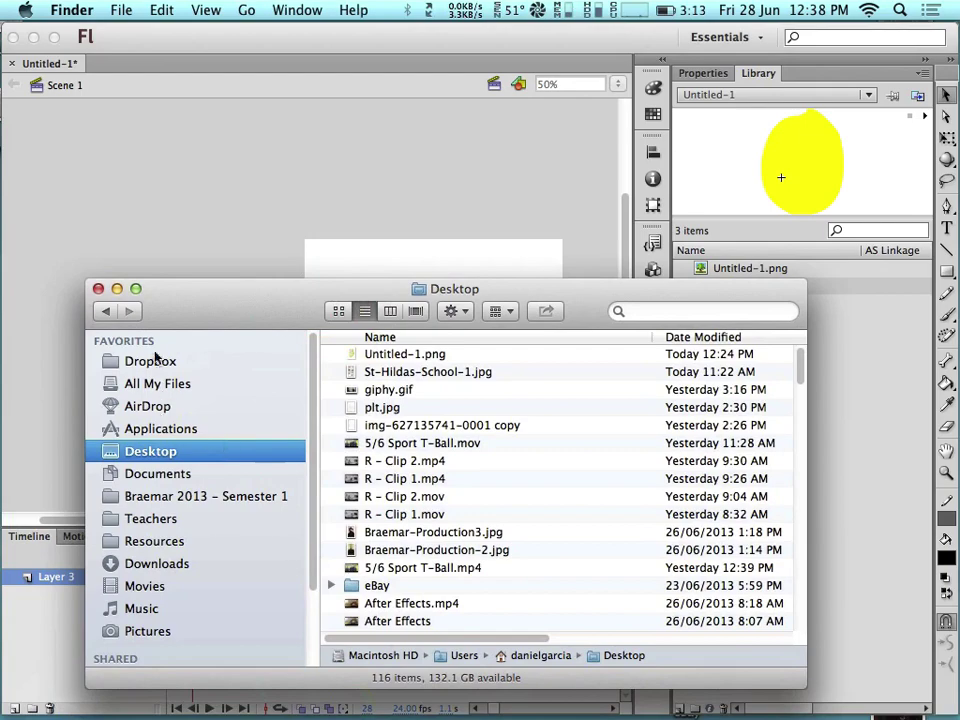
pyautogui.scroll(-10, 503, 492)
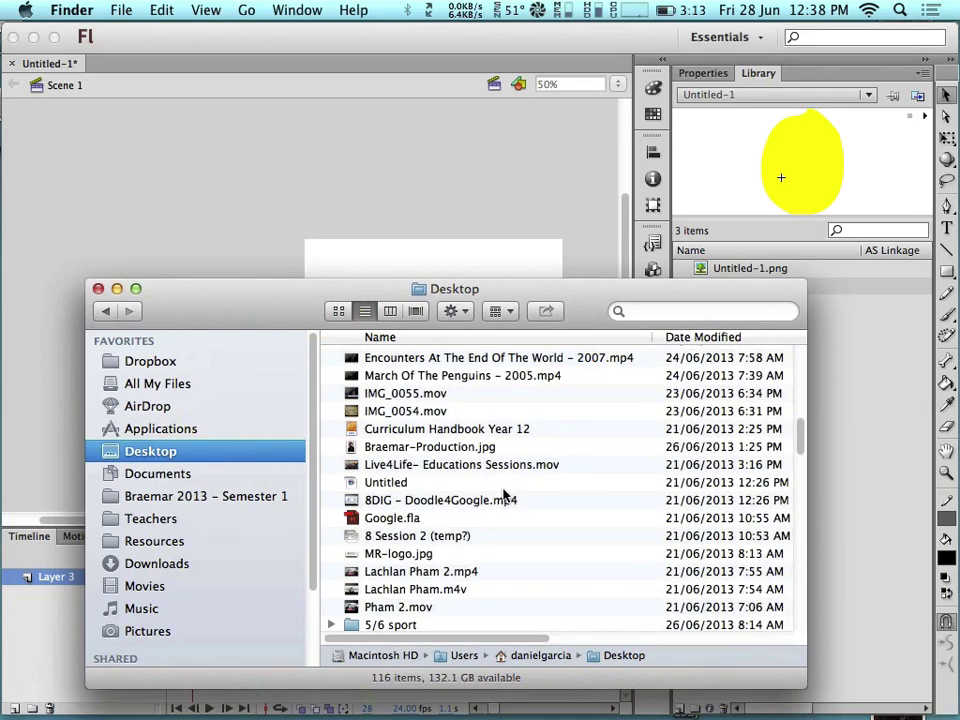
pyautogui.scroll(-5, 503, 492)
pyautogui.hscroll(6, 506, 495)
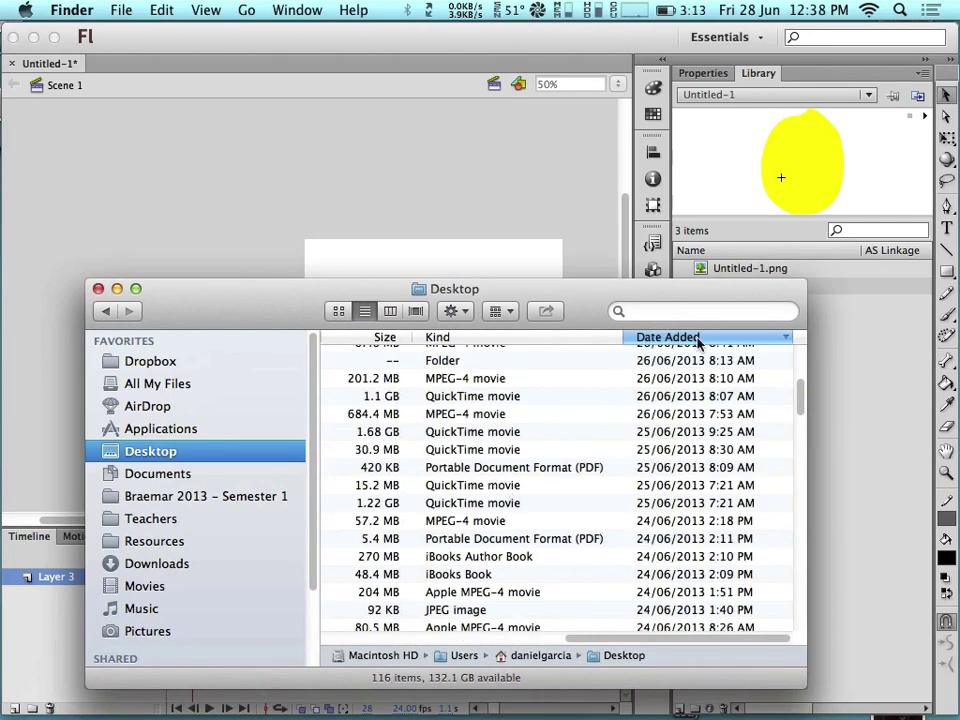
# Sort the Desktop files by kind and select the 5.2 MB Shockwave Flash Movie
pyautogui.click(520, 340)
pyautogui.hscroll(5, 529, 450)
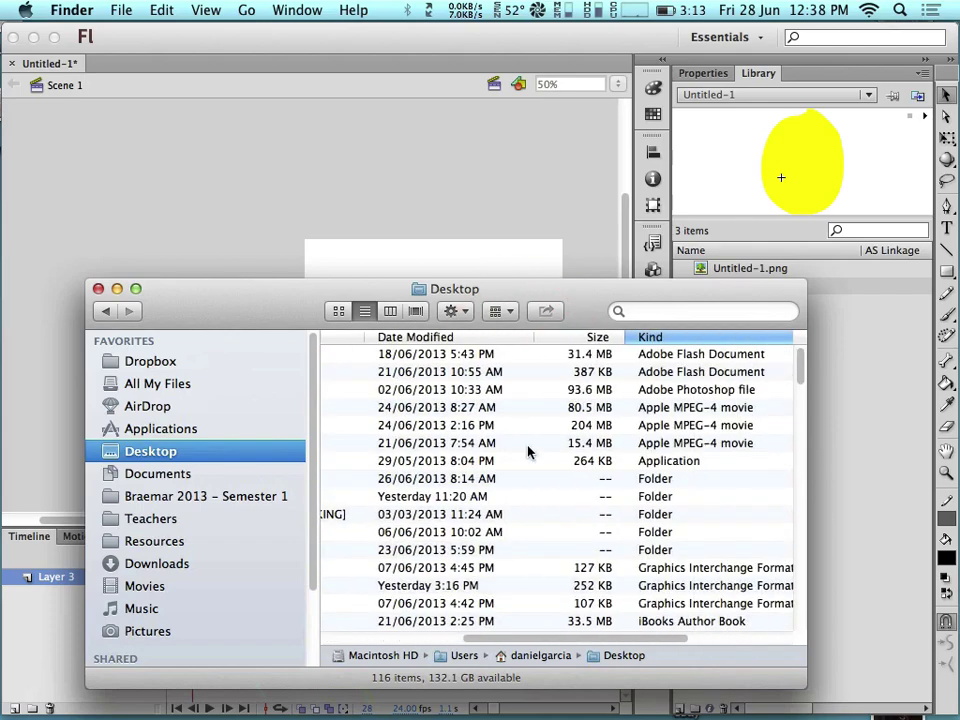
pyautogui.hscroll(-4, 515, 452)
pyautogui.scroll(-15, 515, 452)
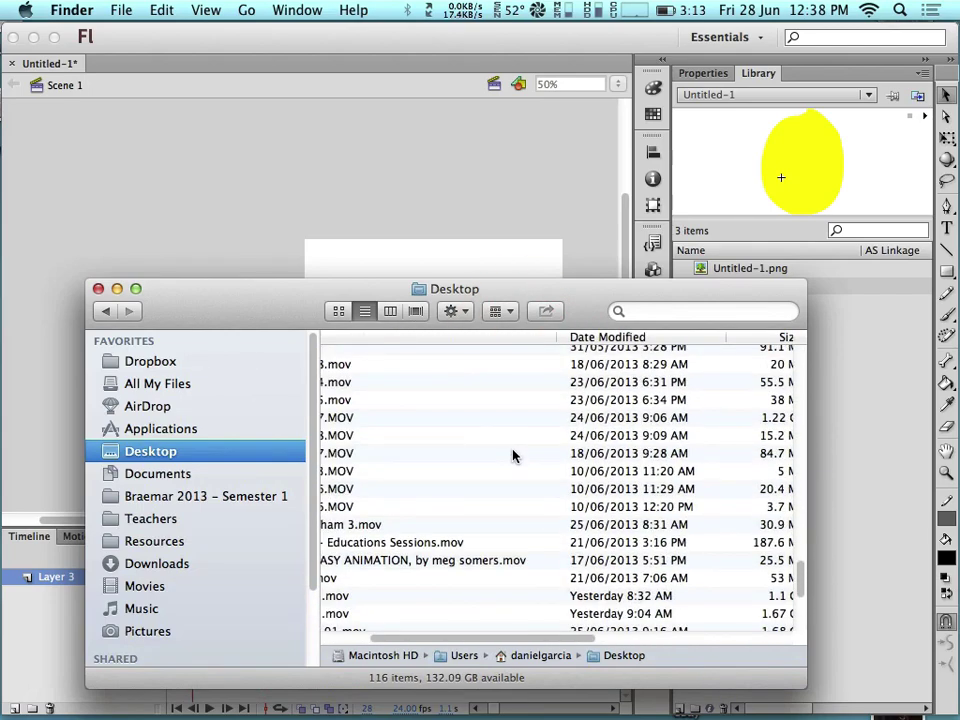
pyautogui.hscroll(1, 511, 454)
pyautogui.hscroll(-3, 511, 453)
pyautogui.hscroll(6, 511, 453)
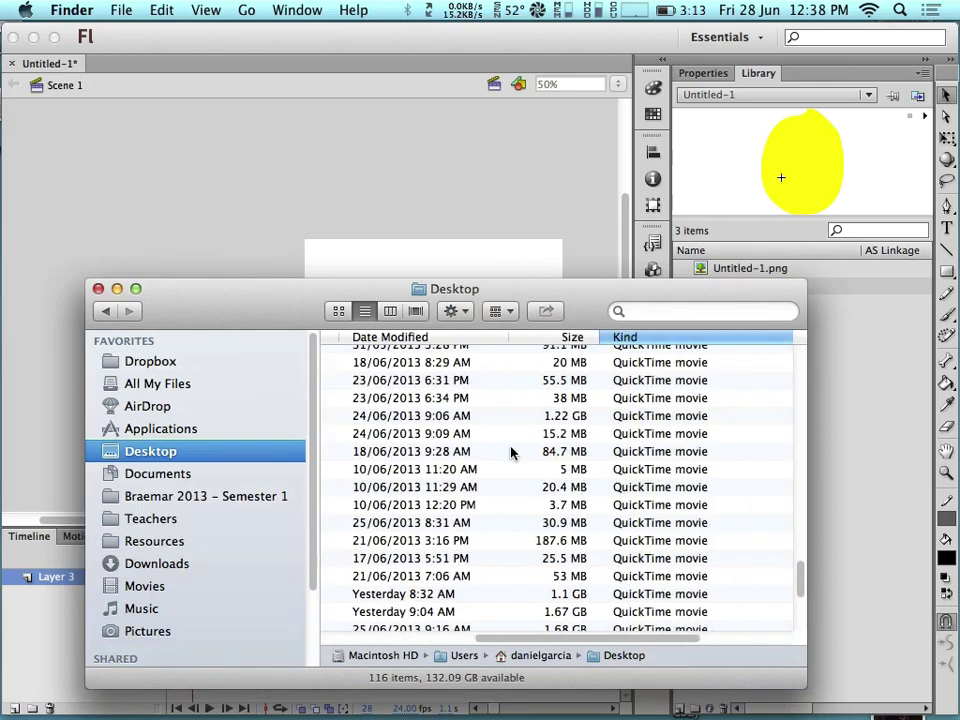
pyautogui.scroll(-4, 511, 453)
pyautogui.click(634, 588)
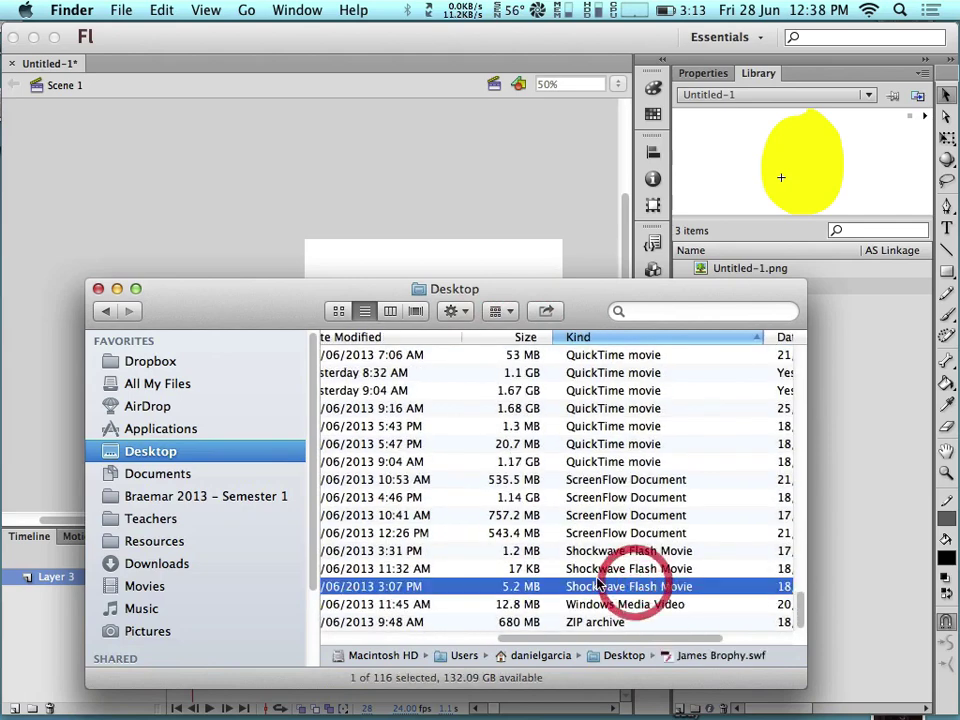
pyautogui.hscroll(-6, 600, 584)
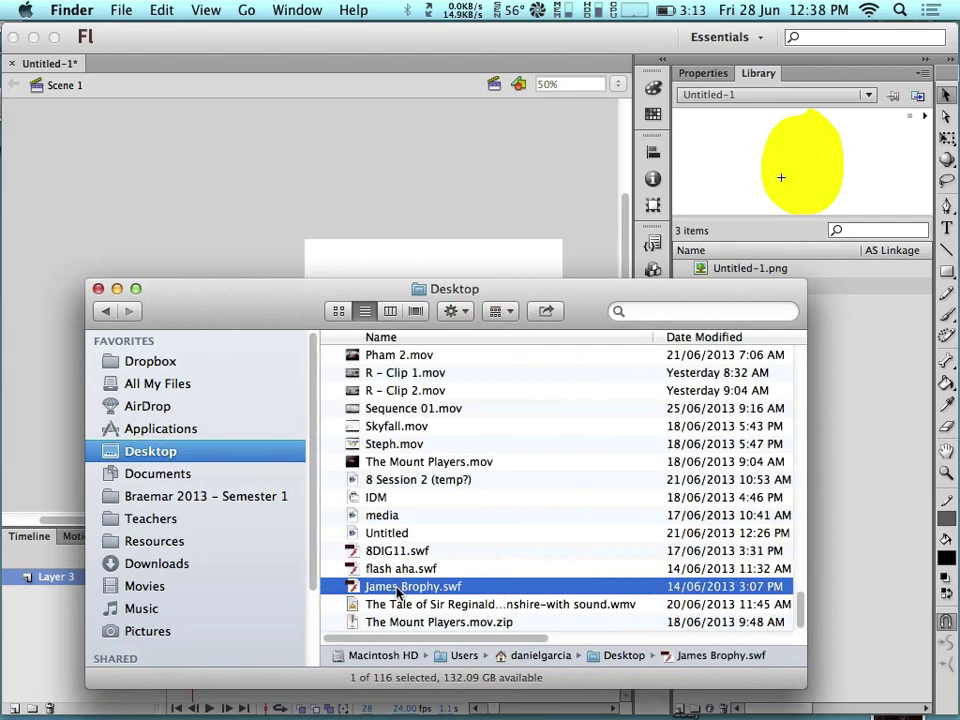
# Play the 5.2 MB SWF animation in Flash Player with the system volume raised, and close its window
pyautogui.doubleClick(398, 590)
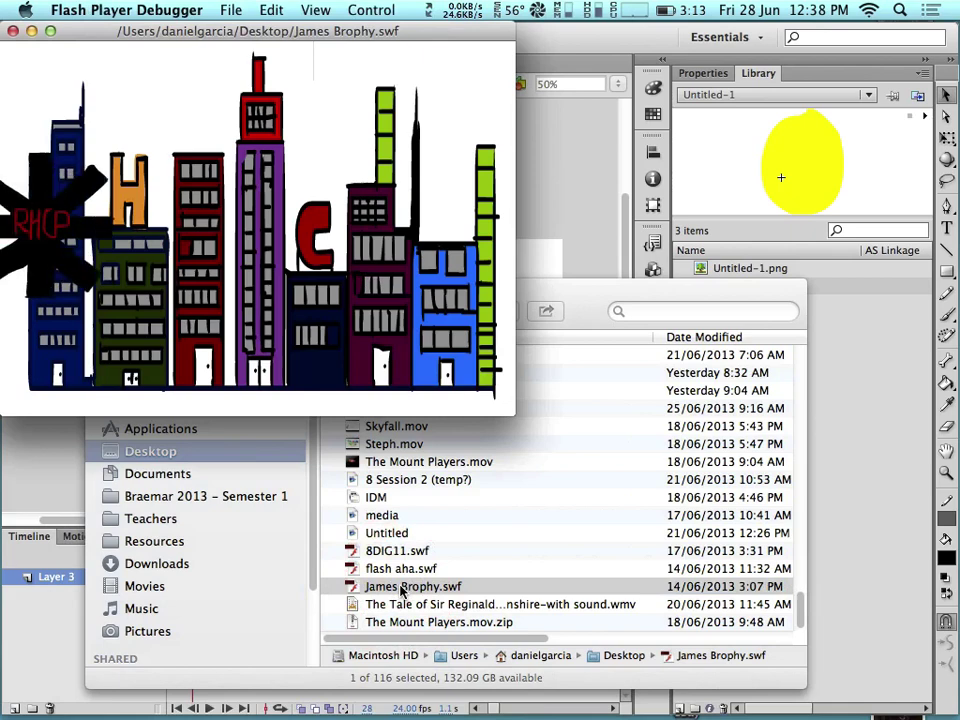
pyautogui.press('XF86AudioRaiseVolume')
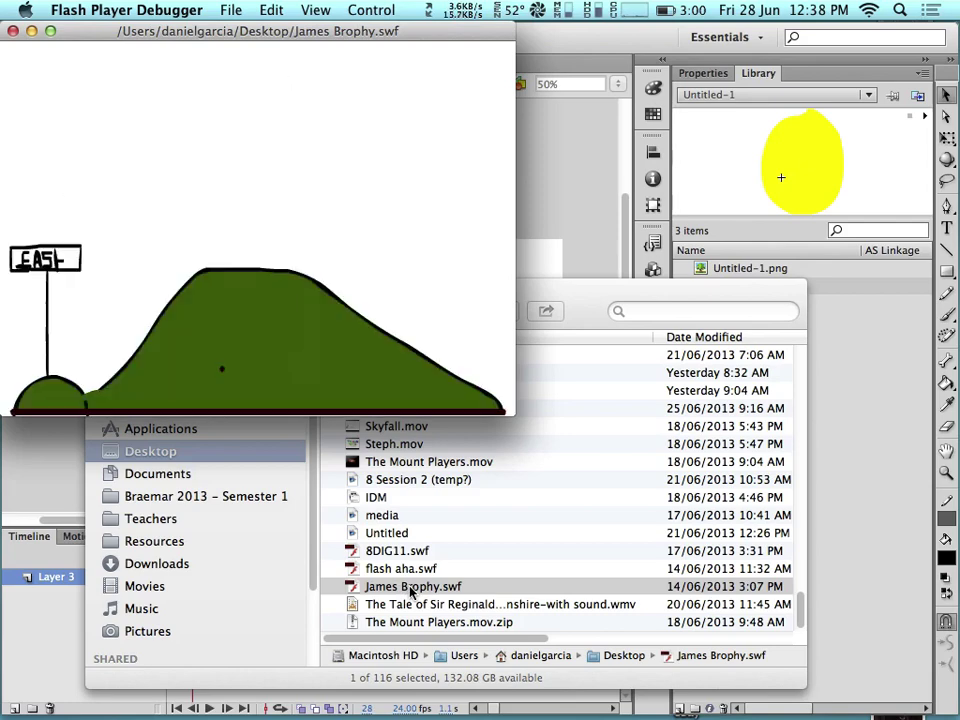
pyautogui.press('XF86AudioRaiseVolume')
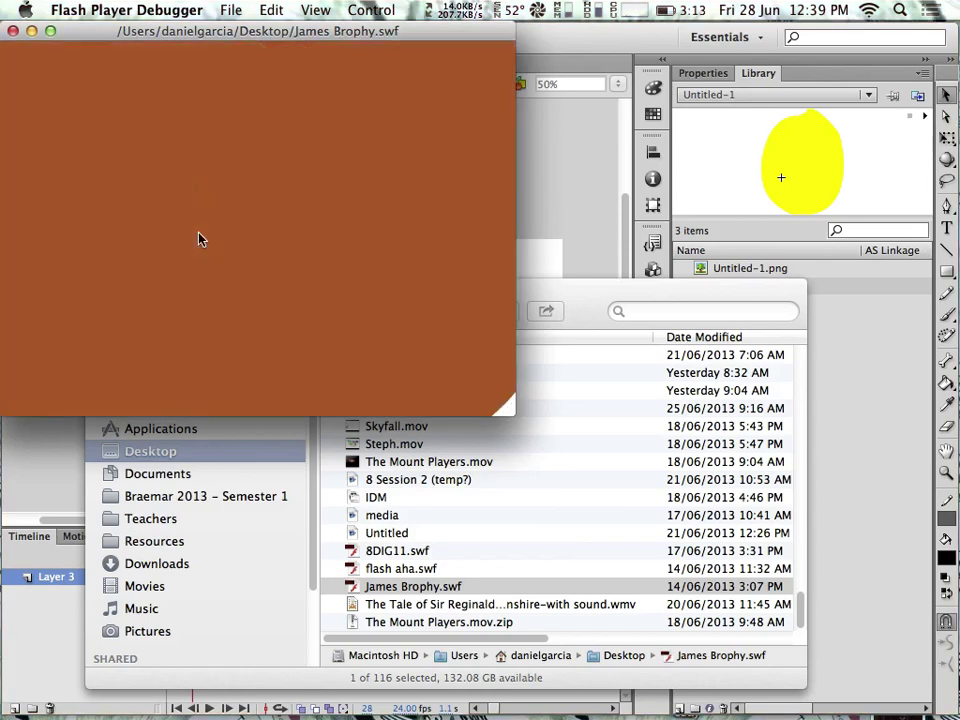
pyautogui.press('XF86AudioRaiseVolume')
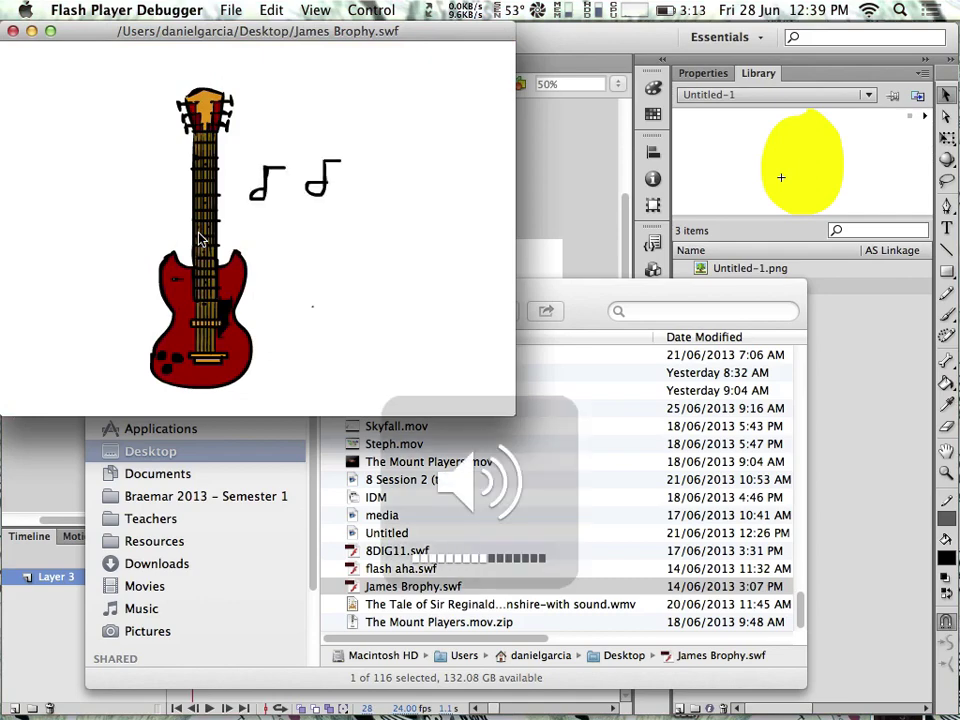
pyautogui.click(13, 31)
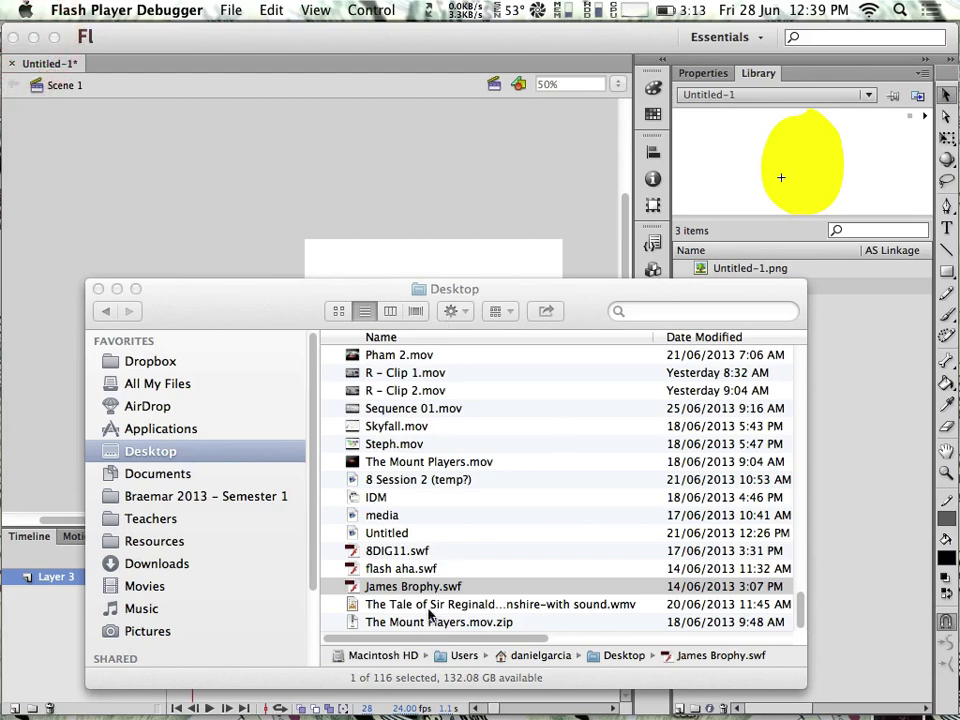
# Play flash aha.swf, close its player window, and reselect the 5.2 MB SWF on the Desktop
pyautogui.doubleClick(410, 569)
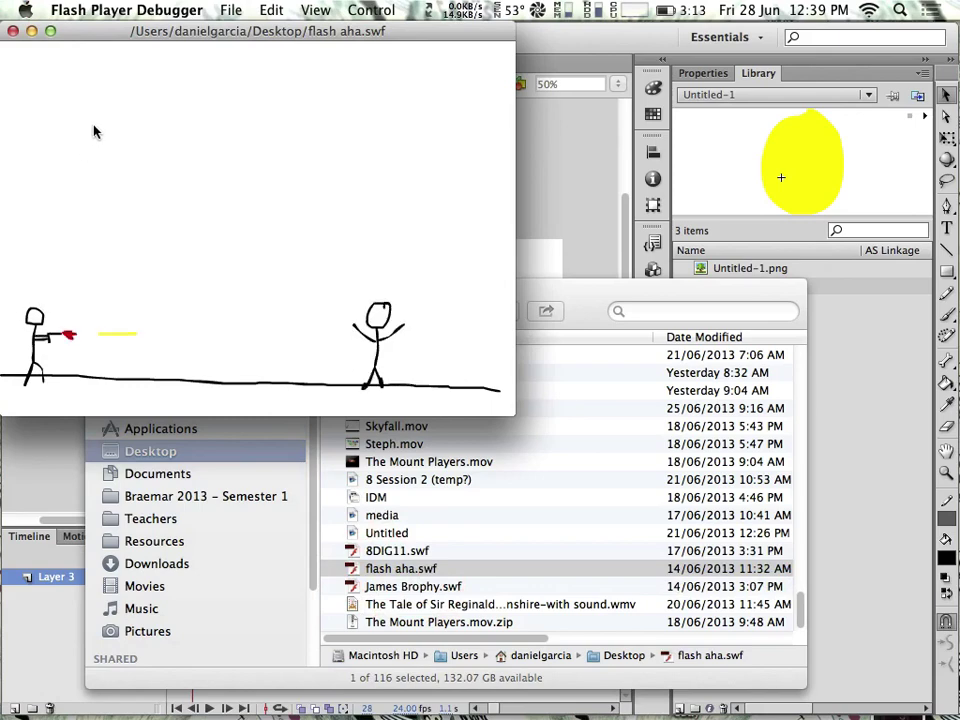
pyautogui.click(13, 31)
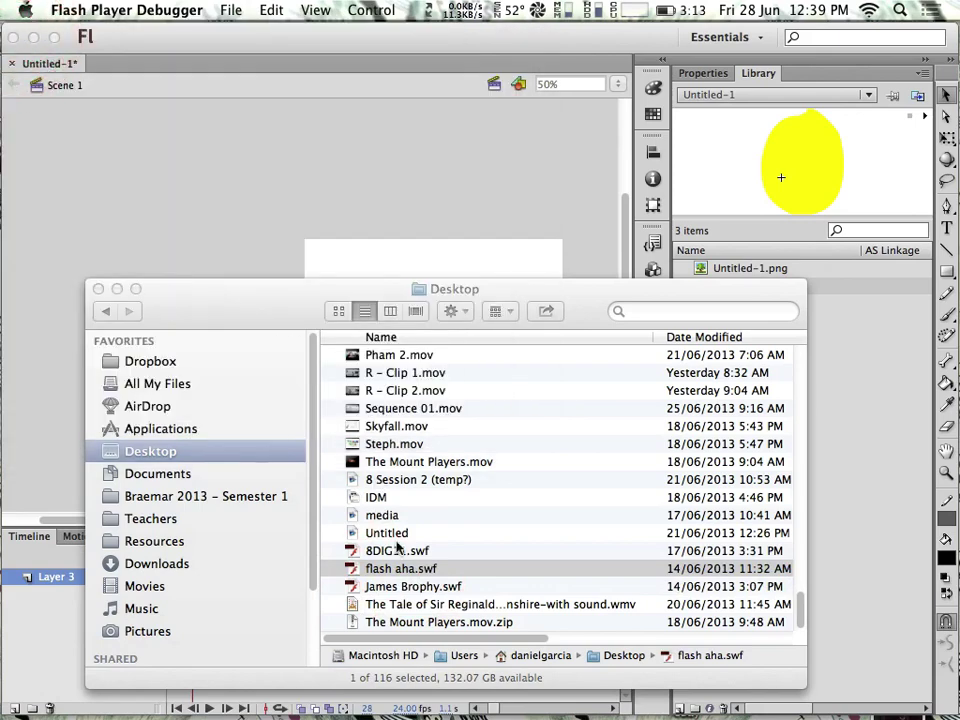
pyautogui.click(437, 592)
pyautogui.click(395, 586)
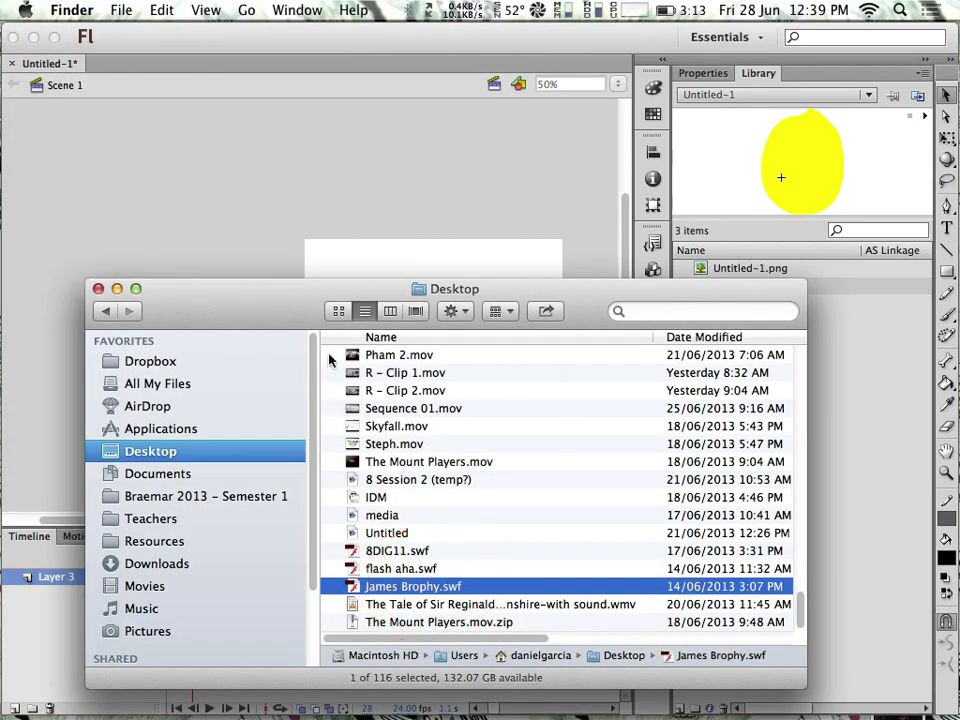
# Replay the selected 5.2 MB SWF, and close both its player window and the Finder window
pyautogui.moveTo(282, 305); pyautogui.dragTo(715, 565)
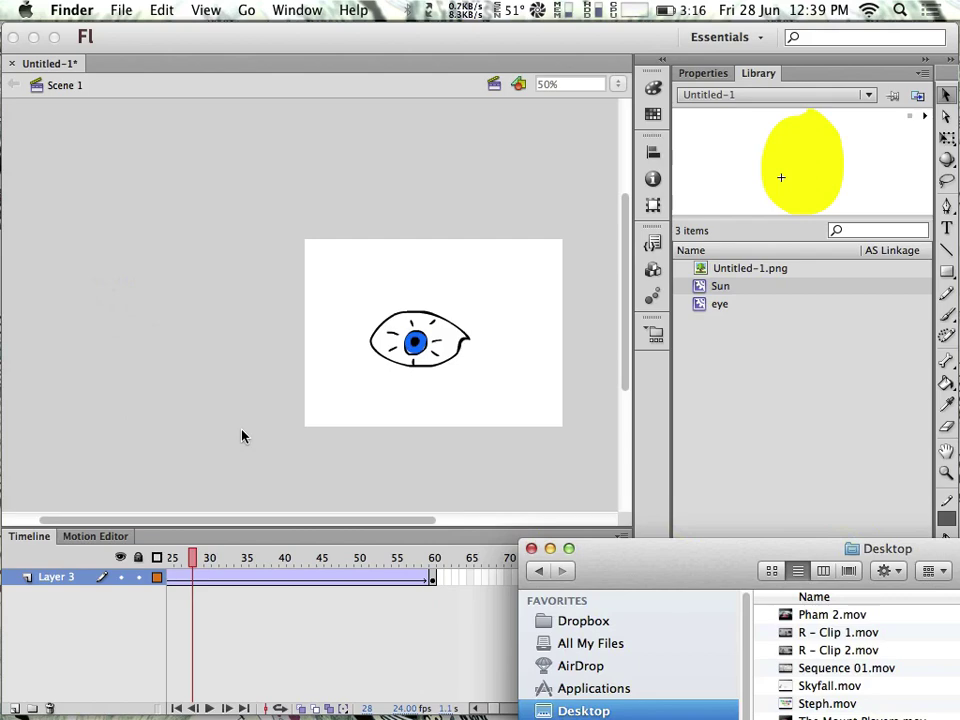
pyautogui.scroll(-3, 487, 521)
pyautogui.moveTo(665, 578); pyautogui.dragTo(365, 101)
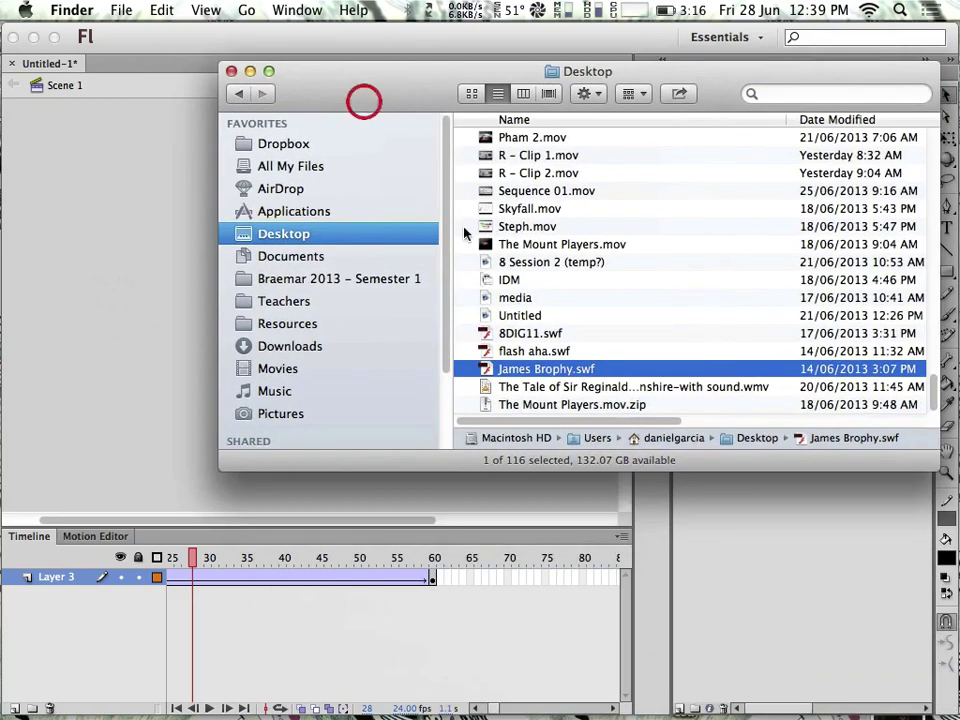
pyautogui.doubleClick(531, 368)
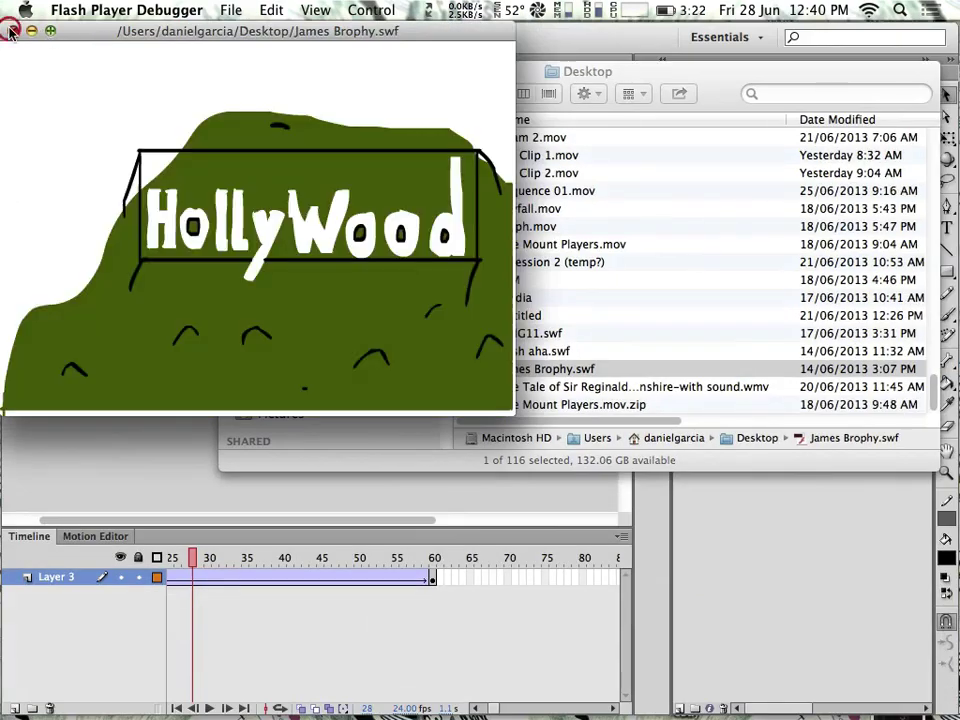
pyautogui.click(13, 31)
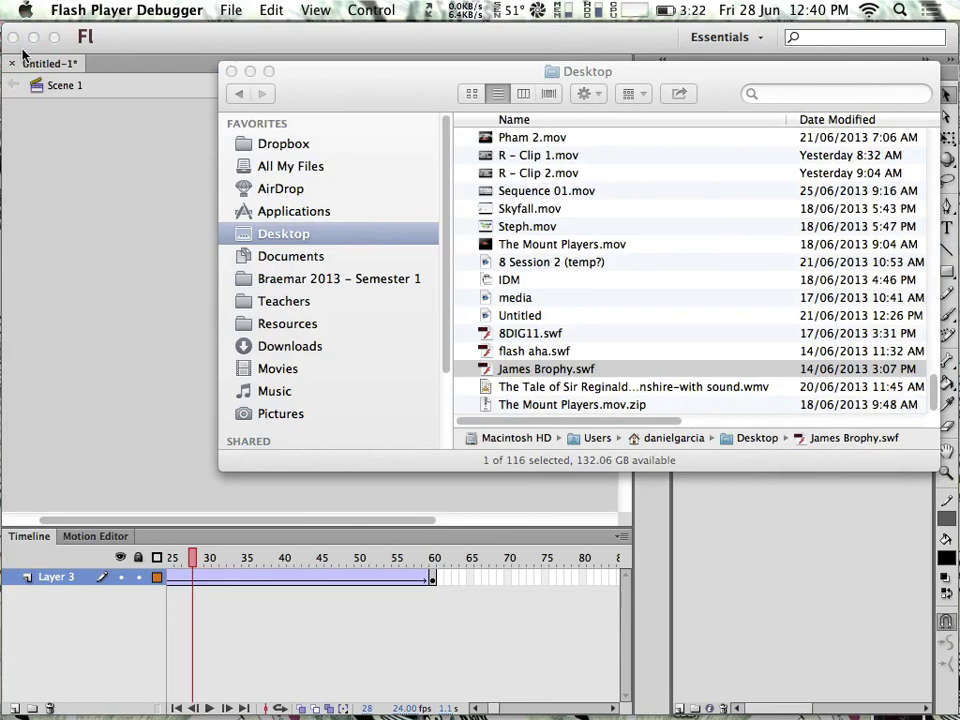
pyautogui.click(231, 72)
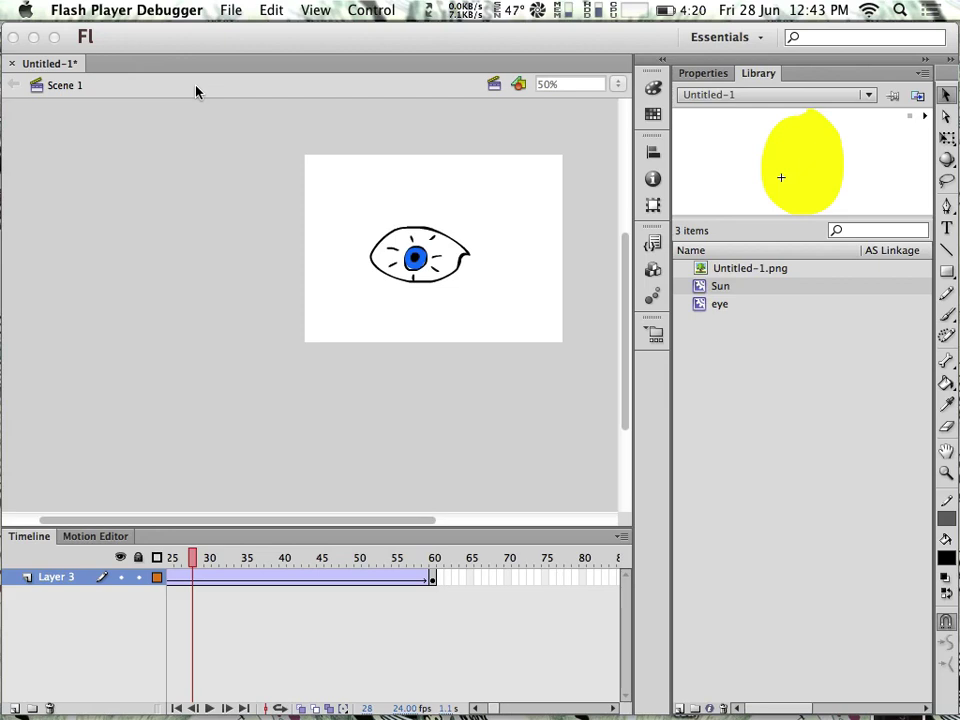
# Open the eye movie clip from the library for editing and scrub its timeline to frame 1
pyautogui.click(191, 566)
pyautogui.click(697, 306)
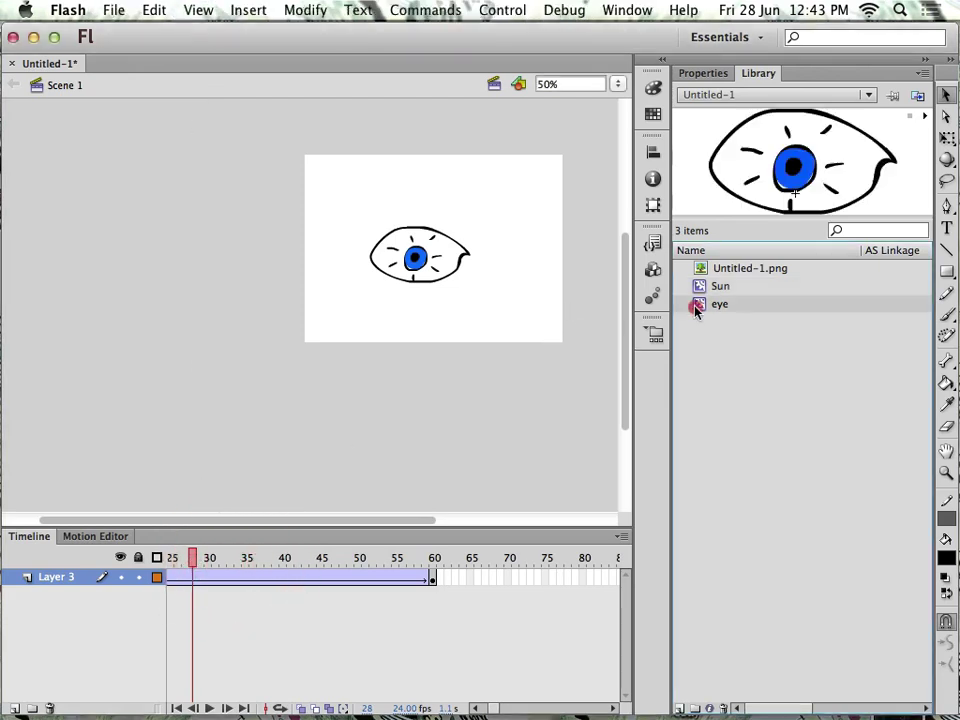
pyautogui.doubleClick(697, 306)
pyautogui.moveTo(200, 557); pyautogui.dragTo(157, 549)
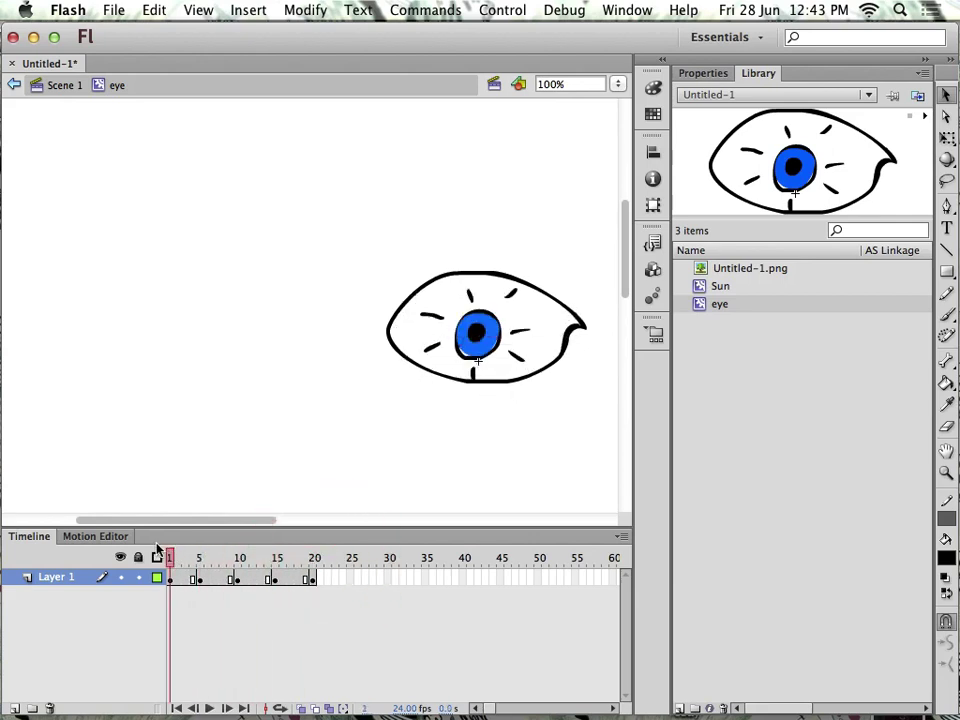